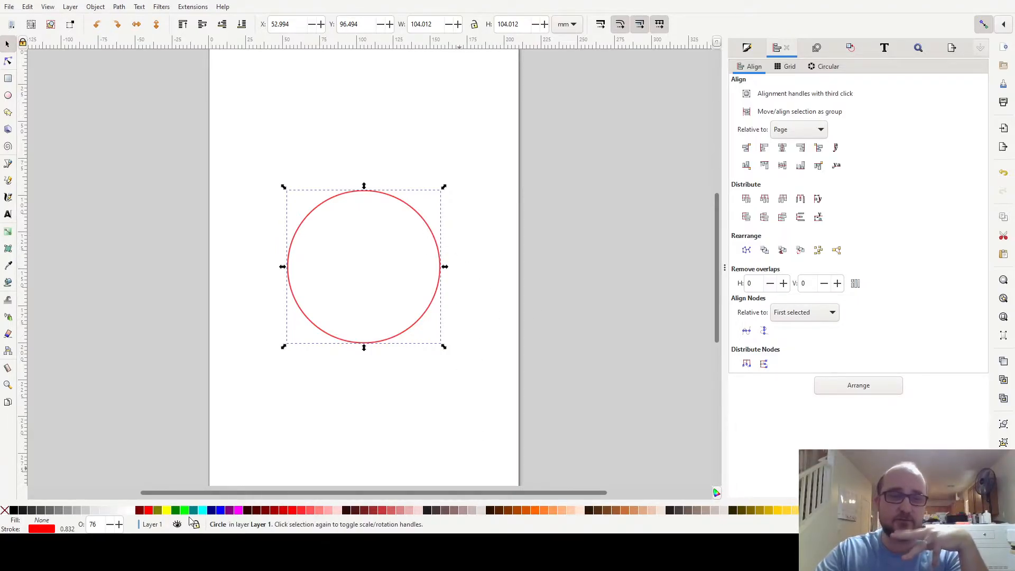
key(Escape)
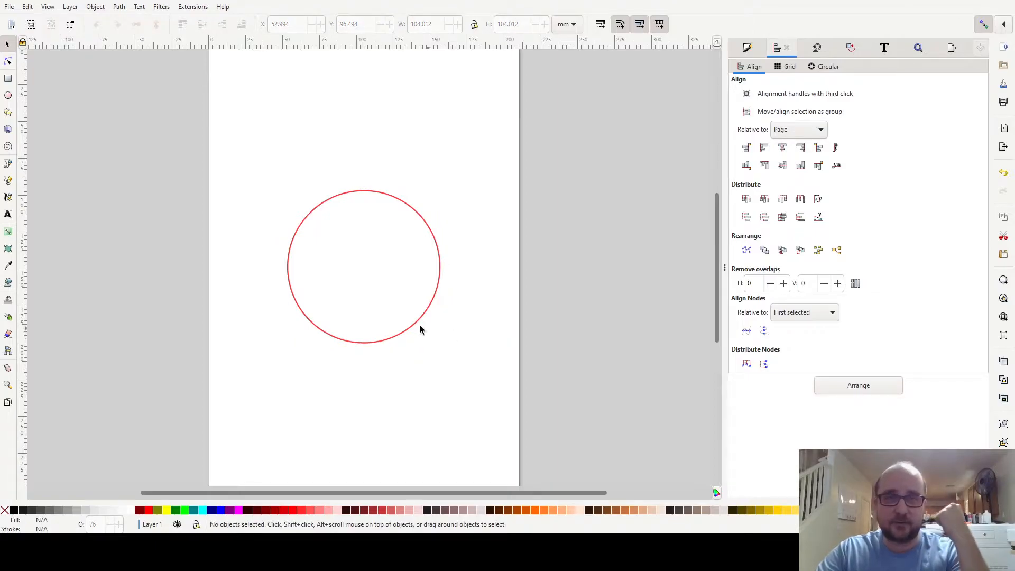
drag(379, 286, 443, 311)
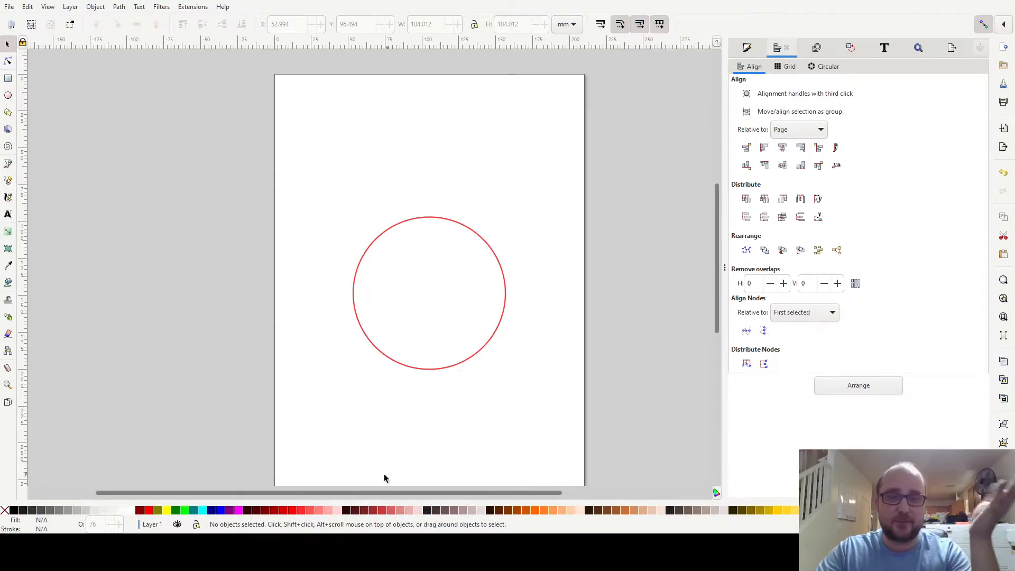
mouse_move(180, 547)
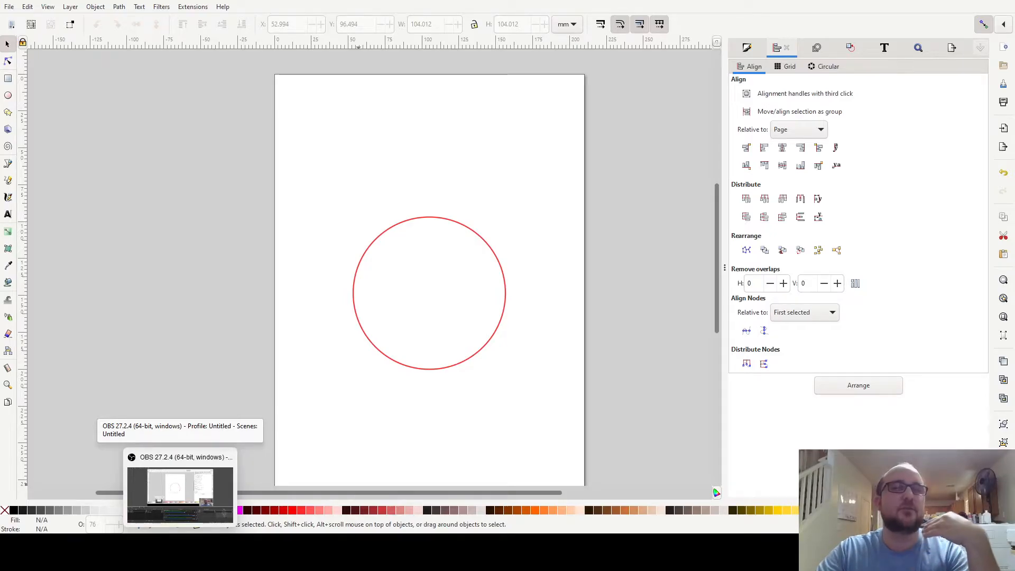
click(180, 494)
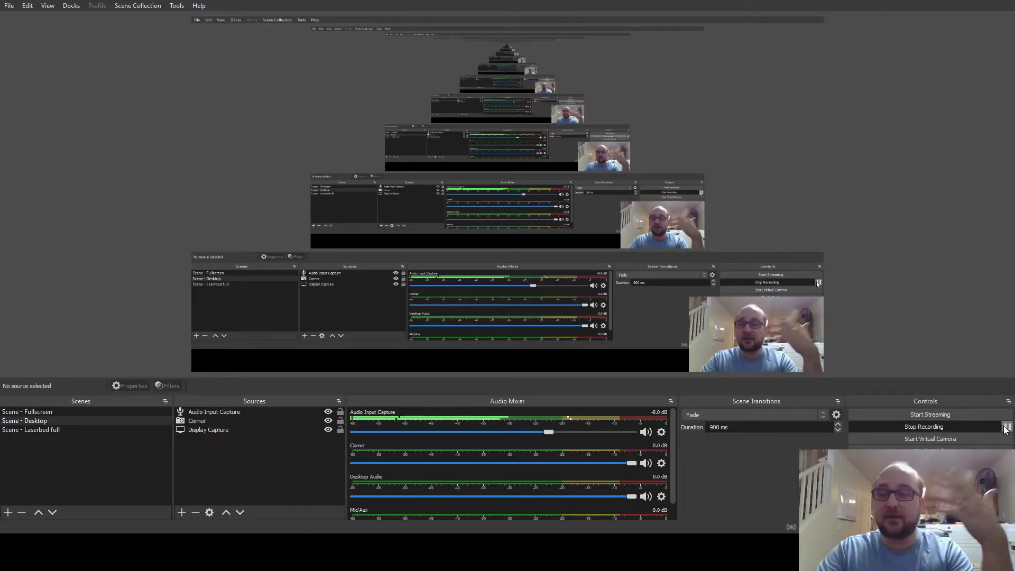
click(1006, 427)
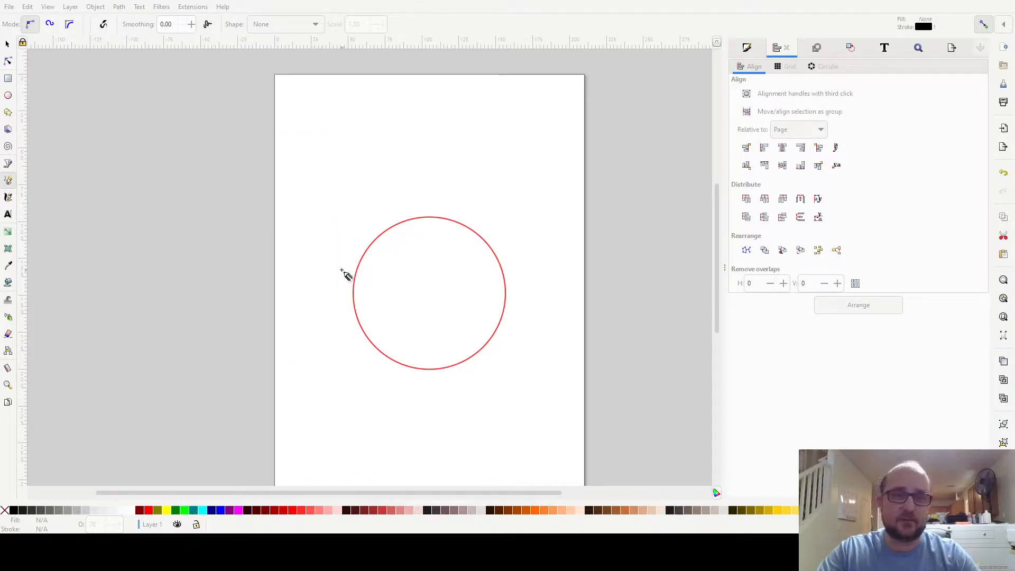
Draw a freehand S-shaped line across the red circle, about 138 mm wide and 67 mm high, and inspect its nodes.
mouse_move(335, 262)
mouse_down()
mouse_move(527, 259)
mouse_move(535, 275)
mouse_move(354, 328)
mouse_move(332, 344)
mouse_move(355, 356)
mouse_move(530, 334)
mouse_up()
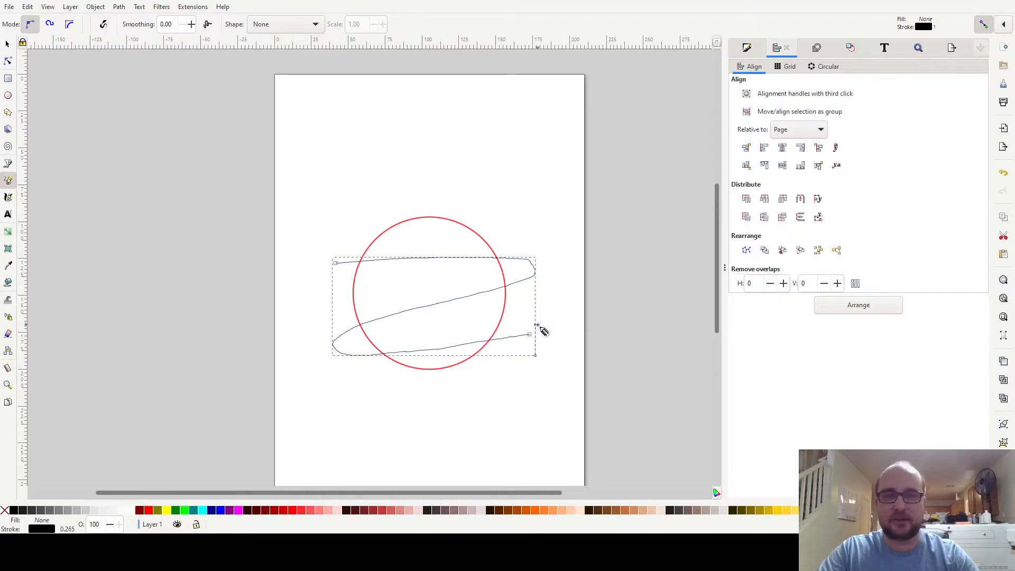
click(7, 46)
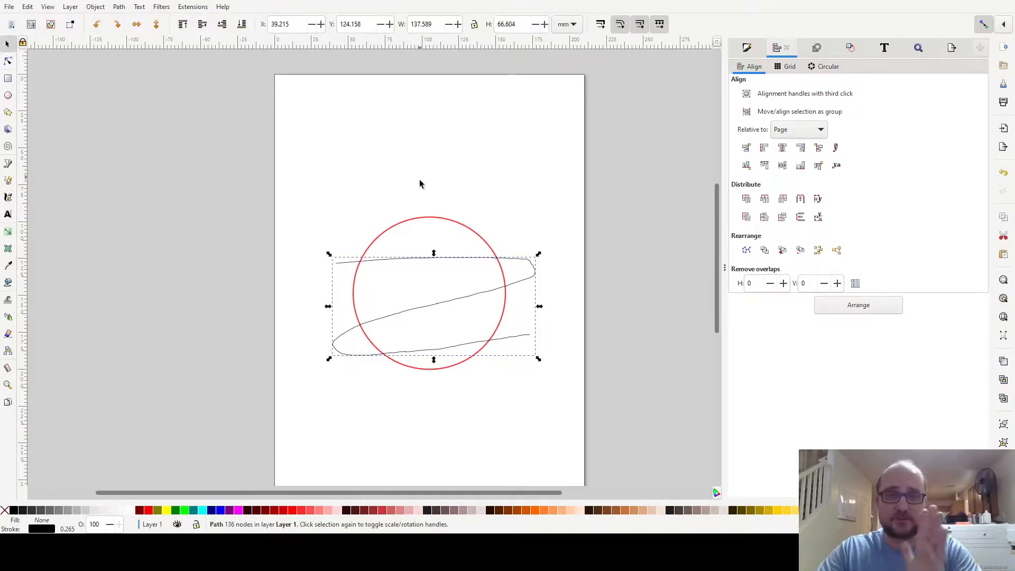
double_click(522, 280)
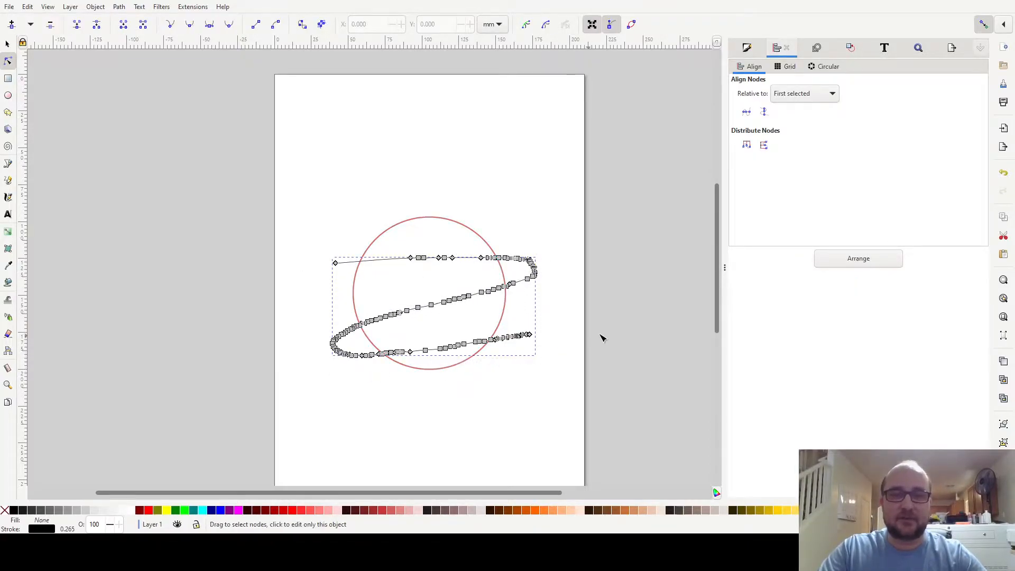
click(7, 44)
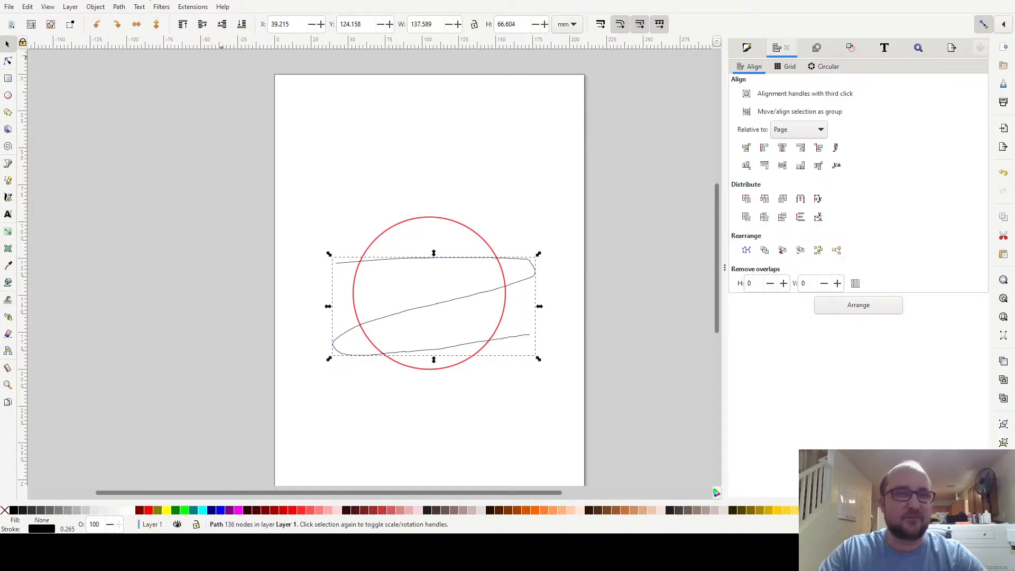
Simplify the freehand line and open its nodes for editing.
click(120, 8)
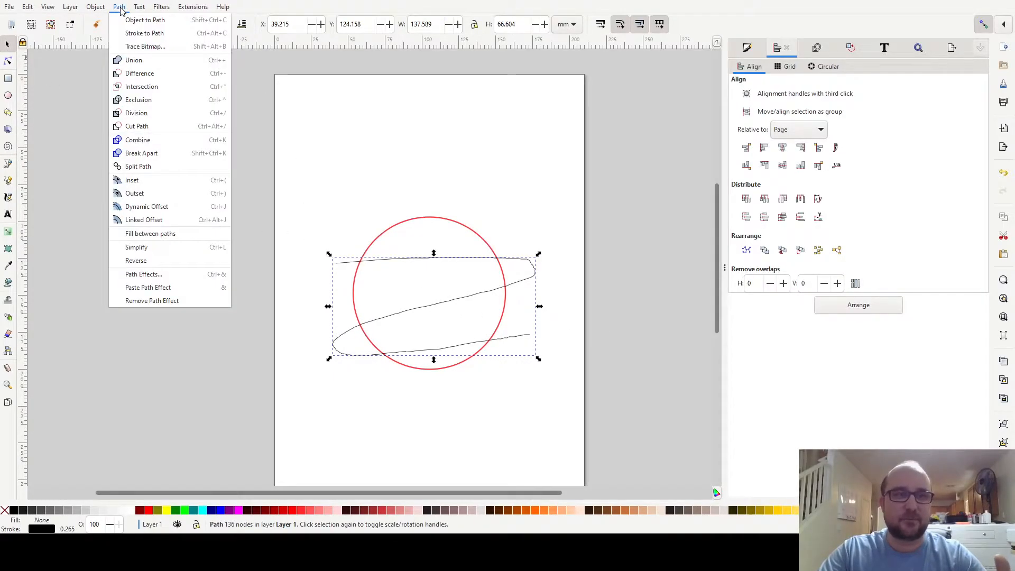
click(191, 249)
double_click(490, 290)
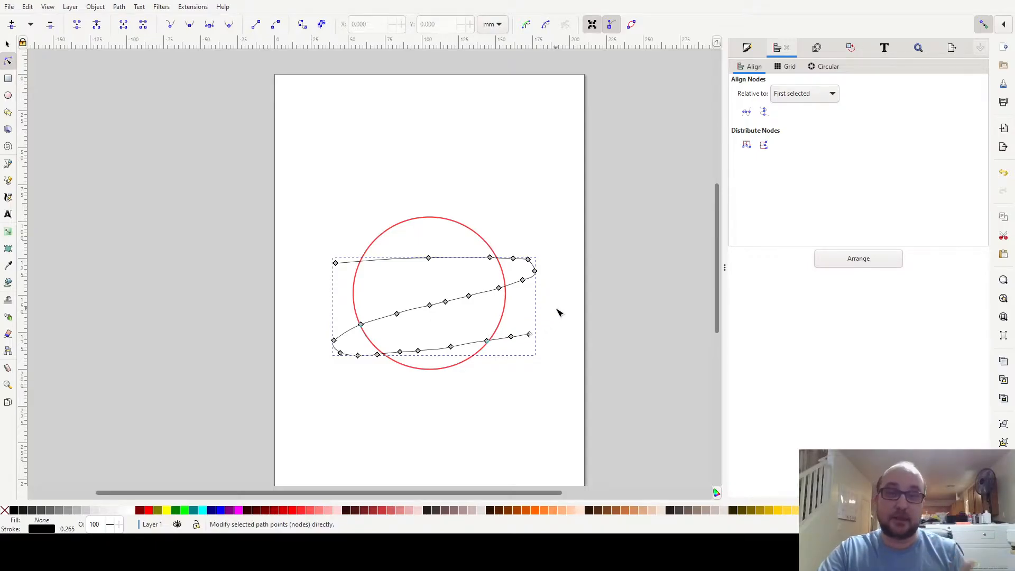
Delete the line's intermediate nodes so only the two end nodes and the two bend nodes are kept.
drag(411, 244, 384, 267)
key(Delete)
key(Delete)
drag(335, 295, 468, 336)
key(Delete)
drag(322, 390, 520, 361)
key(Delete)
key(Delete)
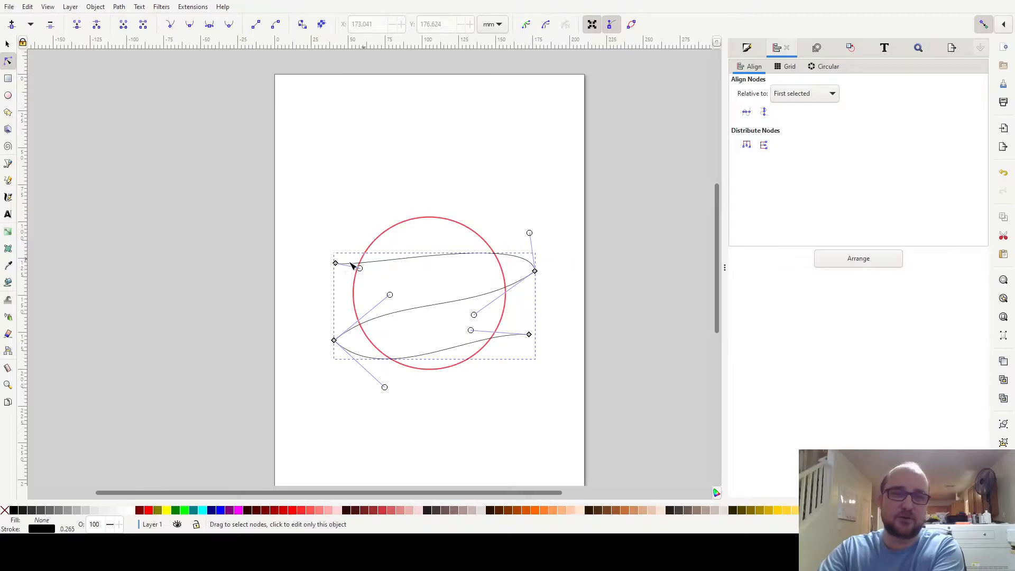
Make the two bend nodes symmetric and move the line's lower end node slightly upward.
click(535, 271)
drag(307, 327, 354, 359)
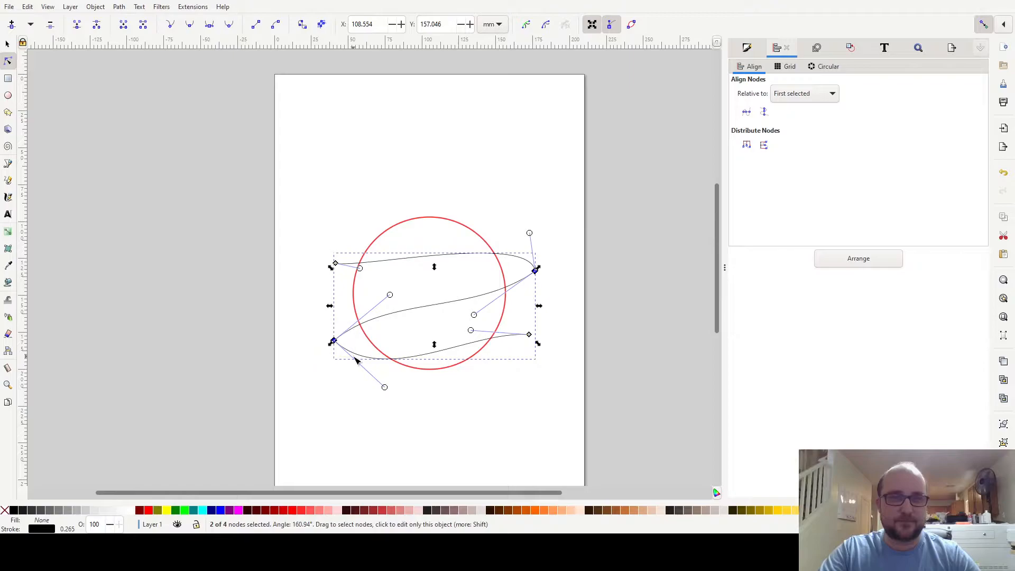
click(207, 28)
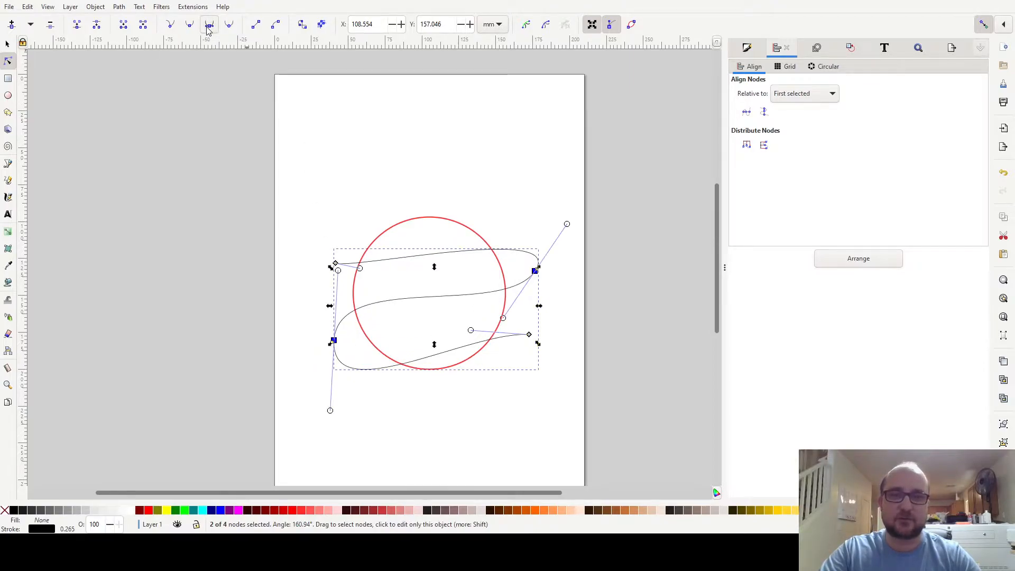
drag(529, 334, 526, 319)
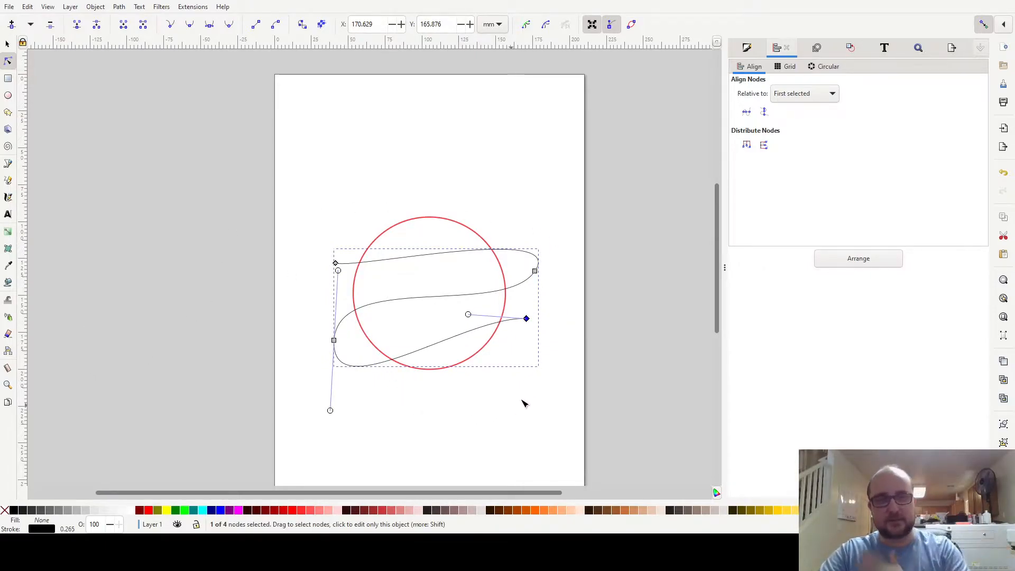
click(8, 44)
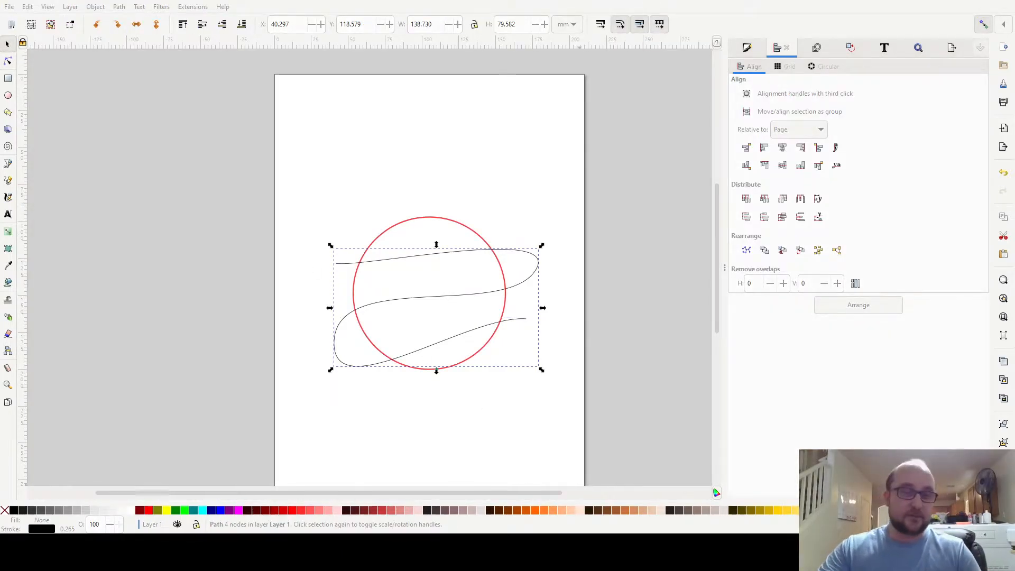
click(541, 407)
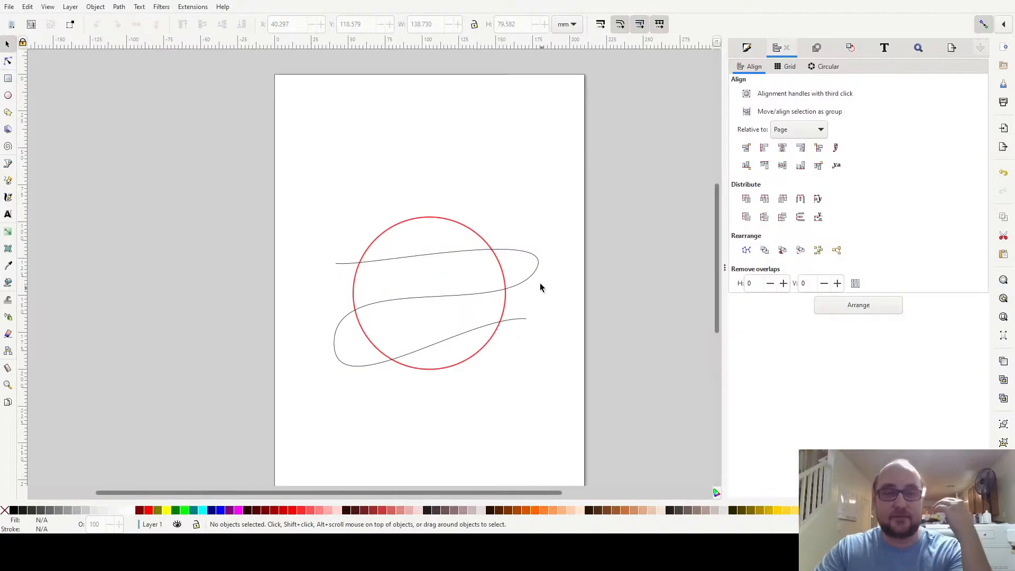
Set the S-shaped line's stroke width to 13.765 mm.
click(526, 280)
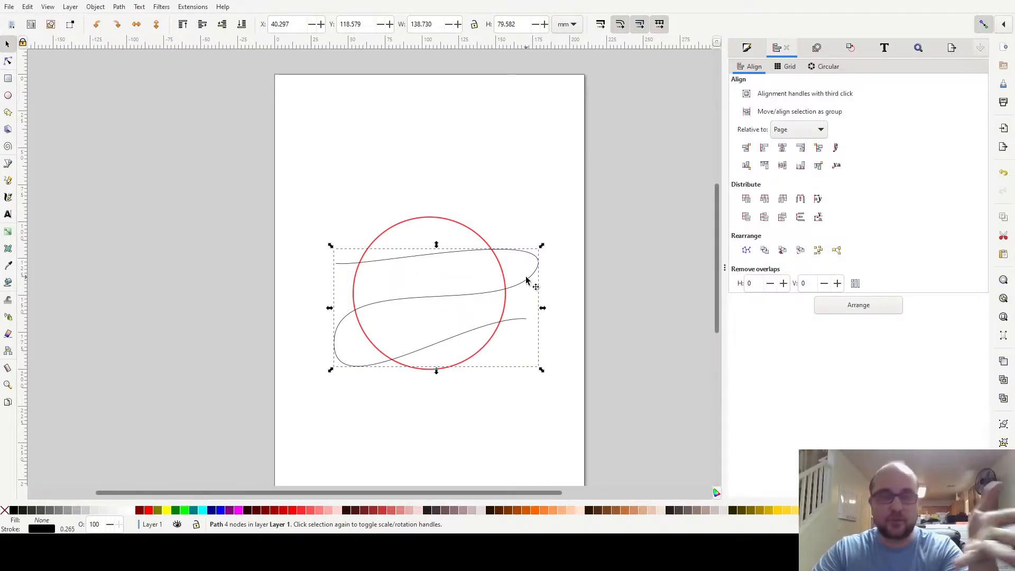
click(746, 48)
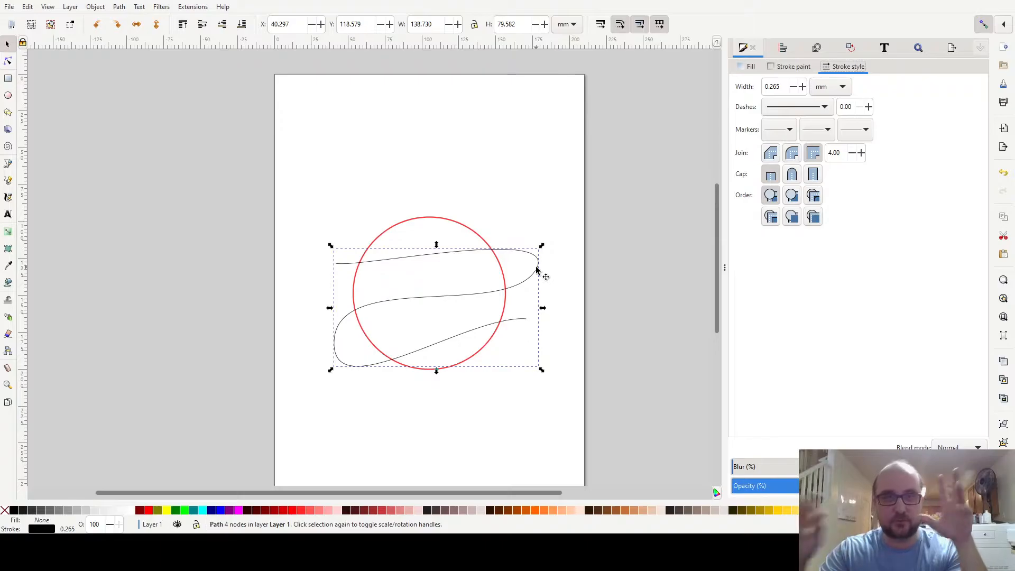
drag(803, 87, 768, 107)
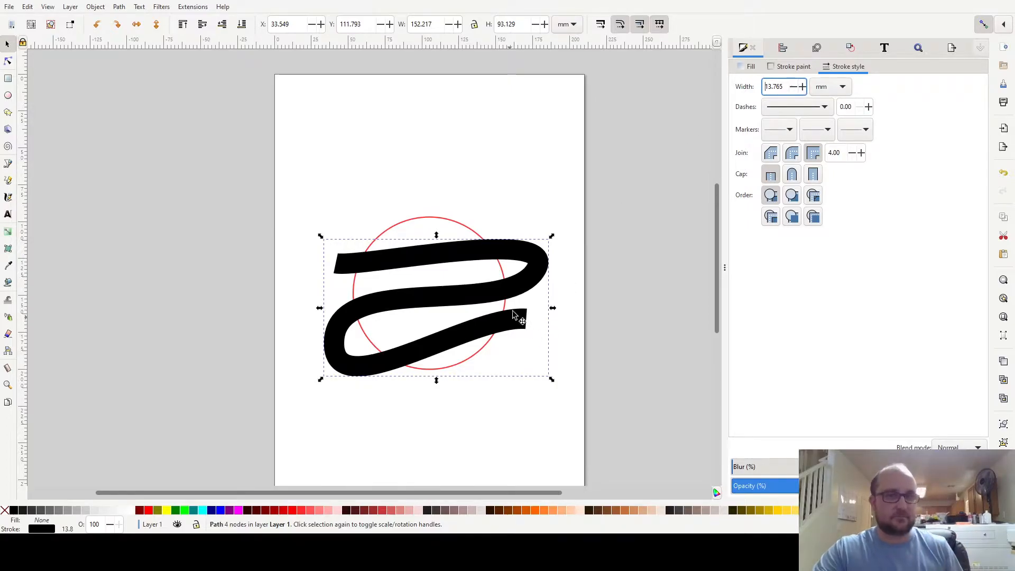
Reshape both bends of the thick line by adjusting their handles and moving the bend nodes slightly inward.
key(n)
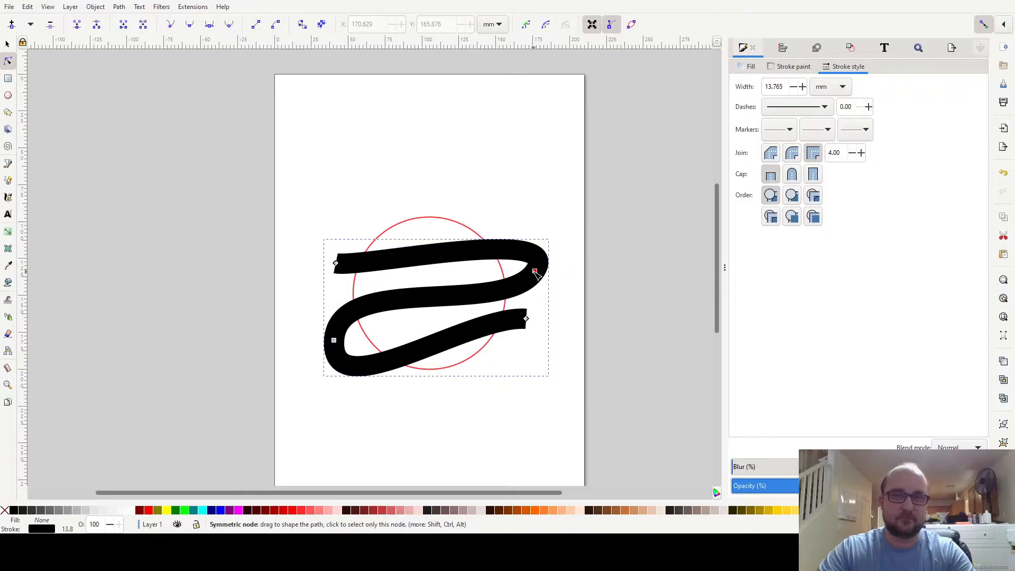
click(535, 272)
drag(506, 320, 534, 323)
drag(534, 270, 523, 265)
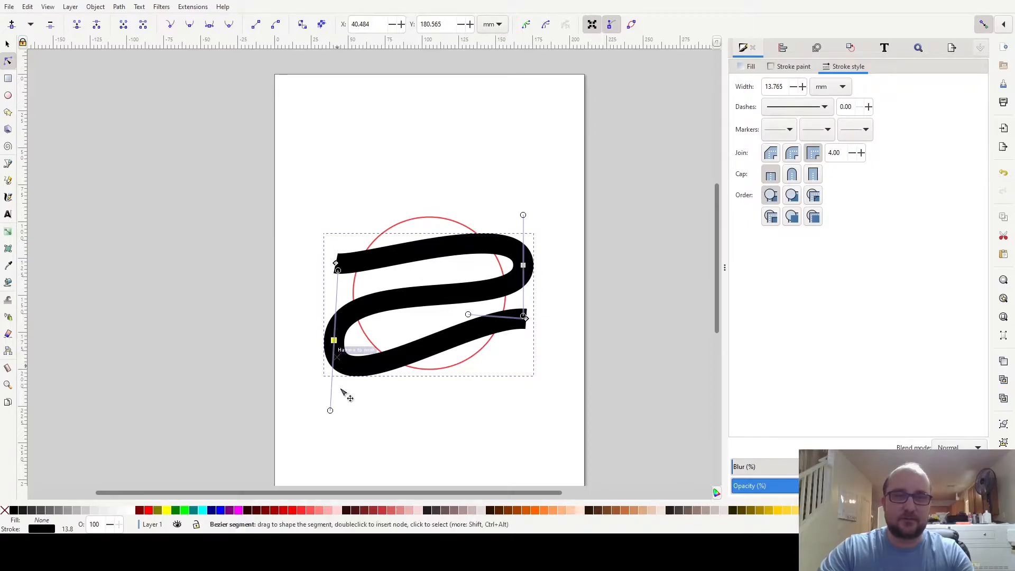
drag(331, 411, 355, 408)
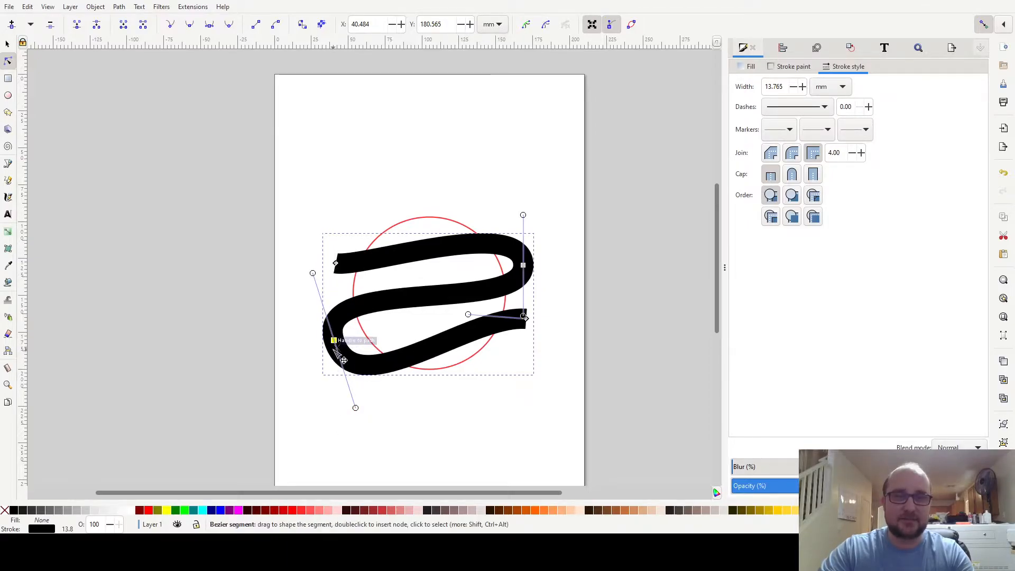
drag(336, 342, 345, 337)
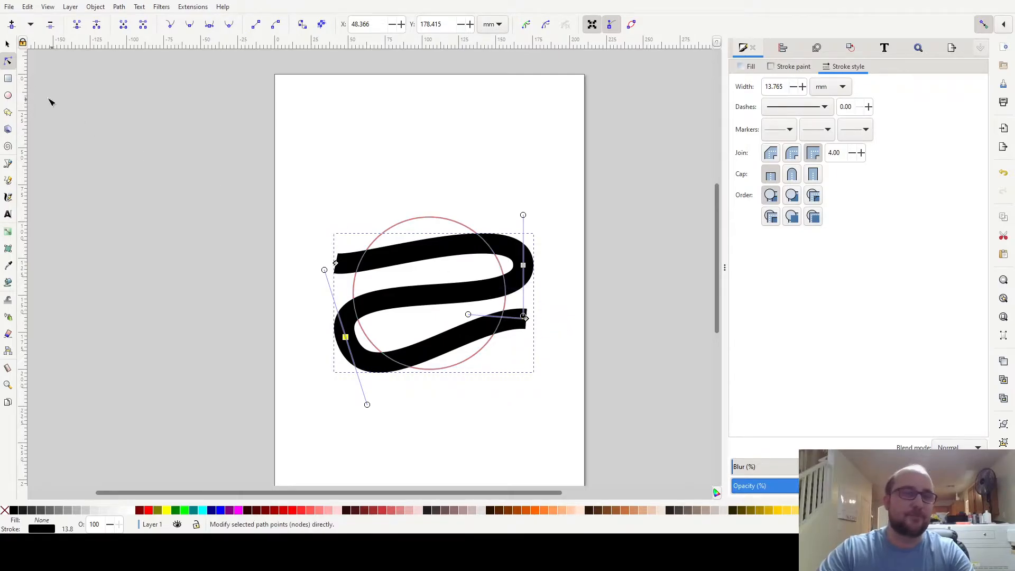
click(8, 44)
click(641, 339)
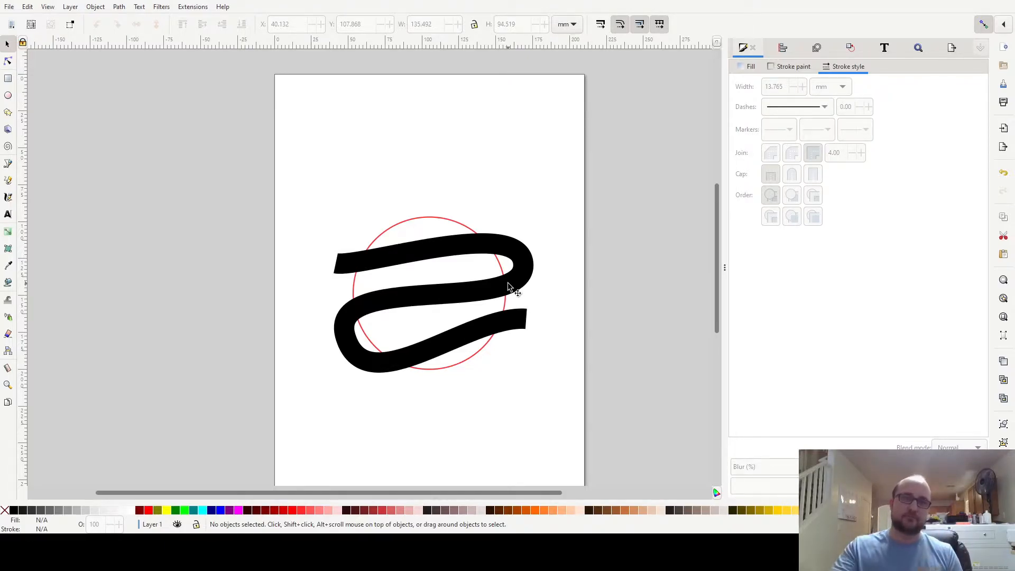
Draw an open five-node zigzag of straight segments above the circle with the Pen tool, about 78 by 33 mm, and delete it.
click(8, 163)
click(439, 147)
click(352, 140)
click(383, 162)
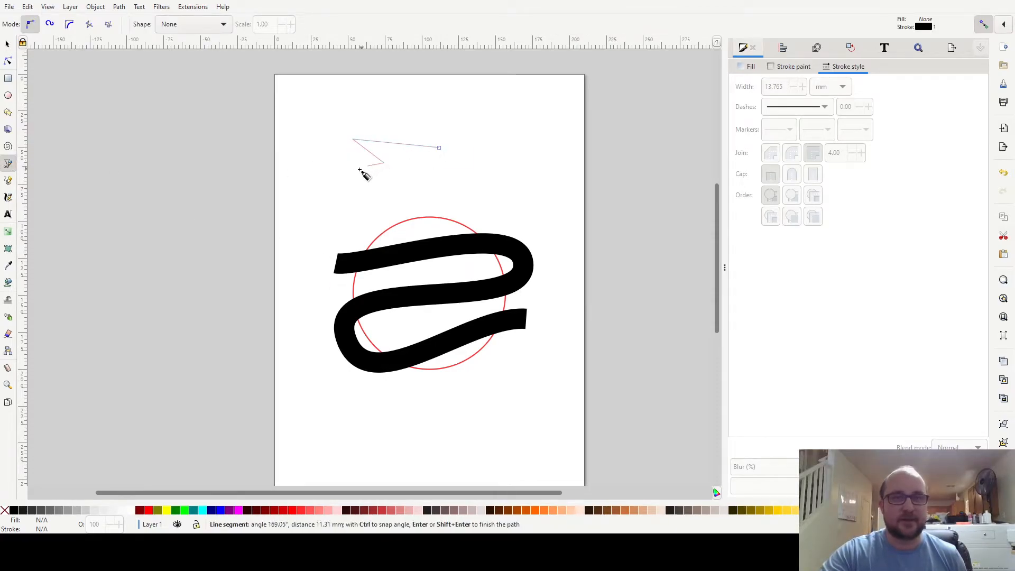
click(353, 175)
click(467, 187)
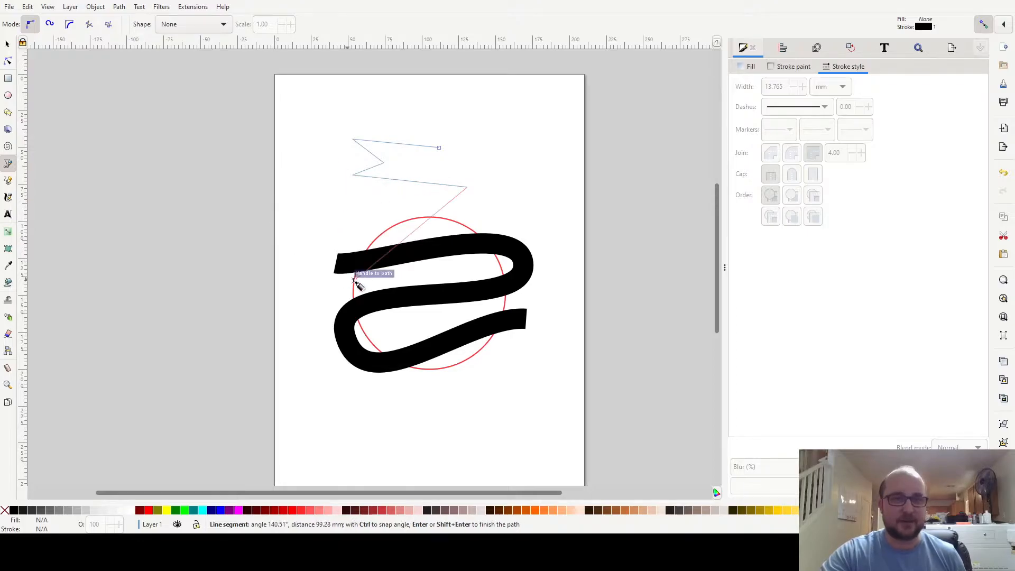
key(Return)
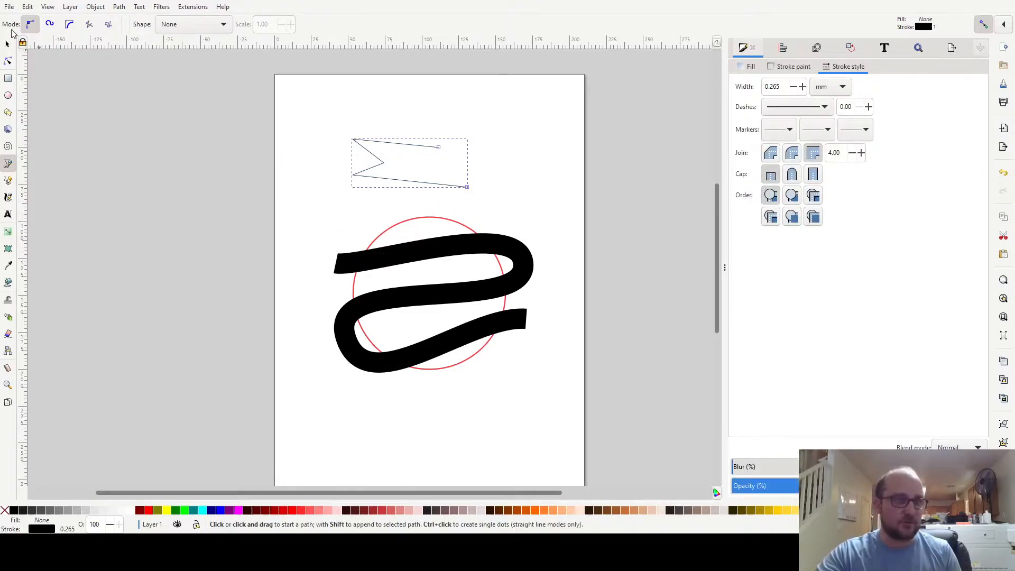
click(10, 46)
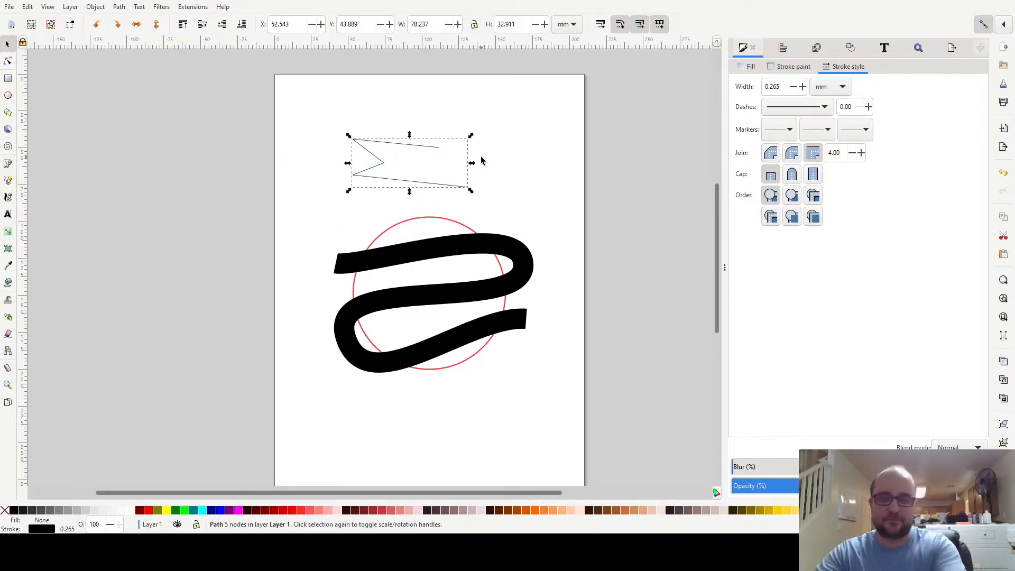
key(Delete)
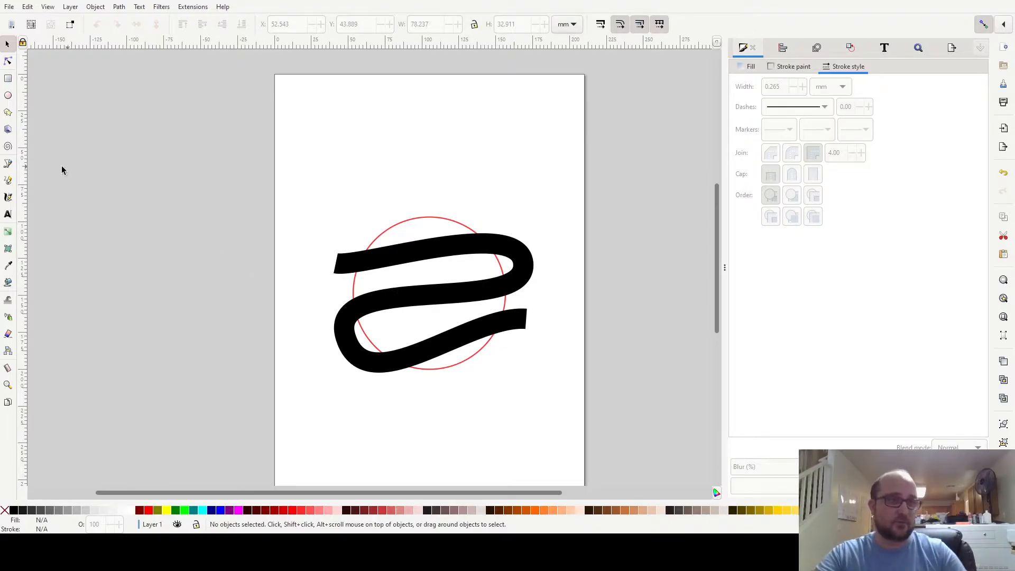
Draw a closed freehand outline around the middle band of the thick line, about 126 mm wide and 43 mm high.
click(9, 181)
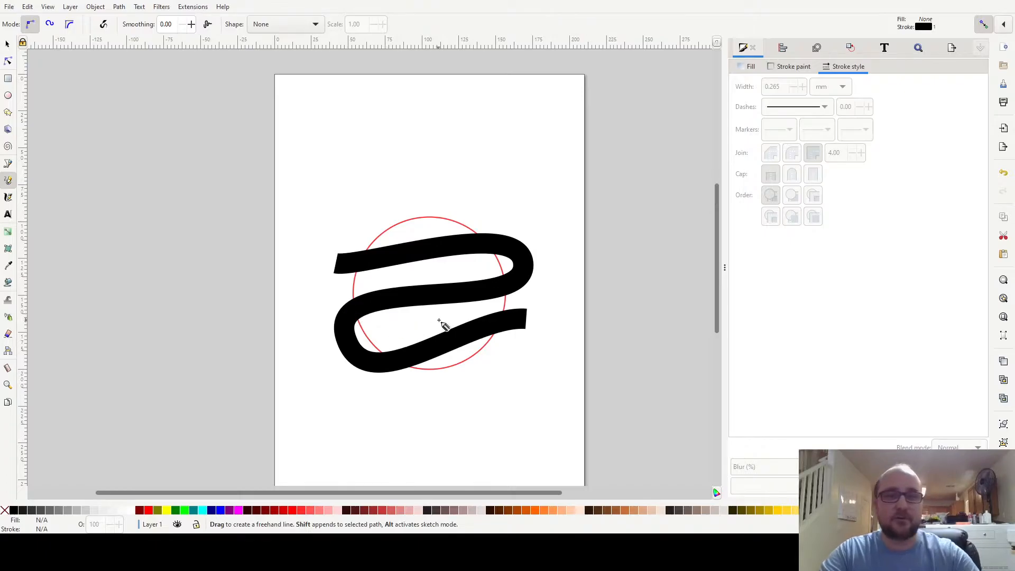
ctrl+scroll(439, 317, up, 1)
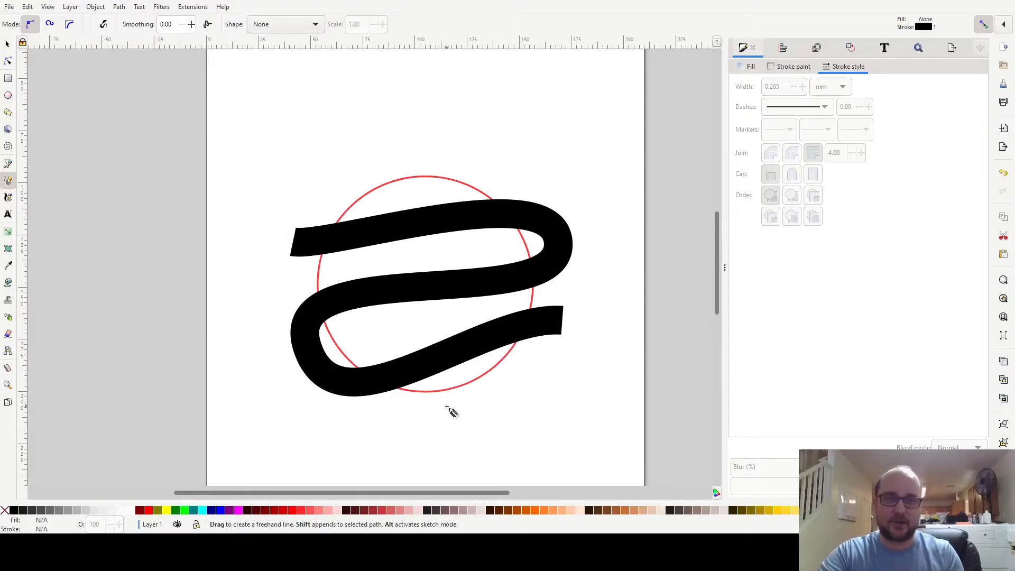
mouse_move(558, 292)
mouse_down()
mouse_move(317, 334)
mouse_move(298, 306)
mouse_move(311, 273)
mouse_move(342, 265)
mouse_move(534, 245)
mouse_move(558, 293)
mouse_up()
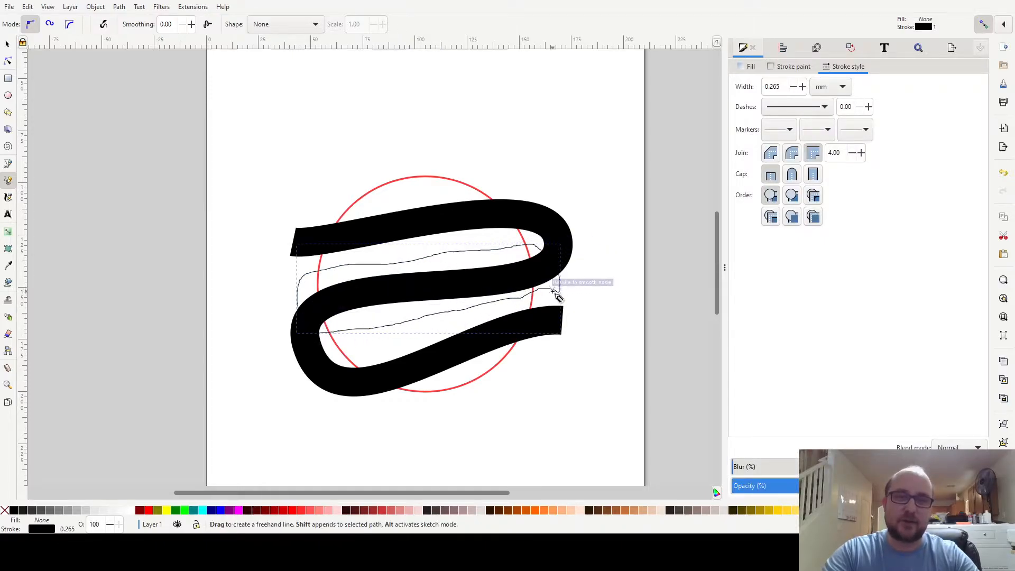
click(7, 45)
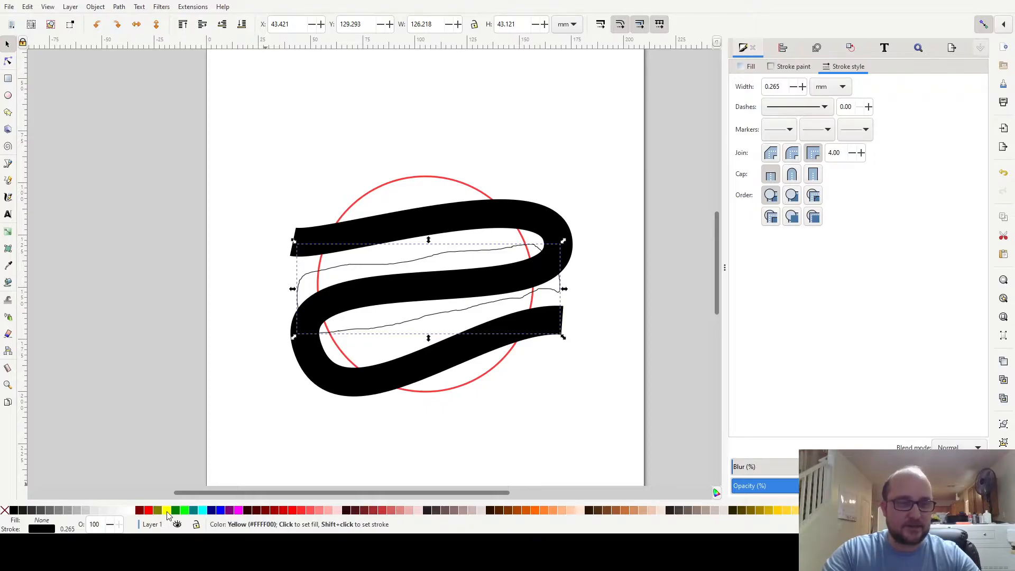
Fill the freehand outline with yellow (#FFFF00) and remove its stroke.
click(167, 515)
right_click(5, 510)
click(24, 460)
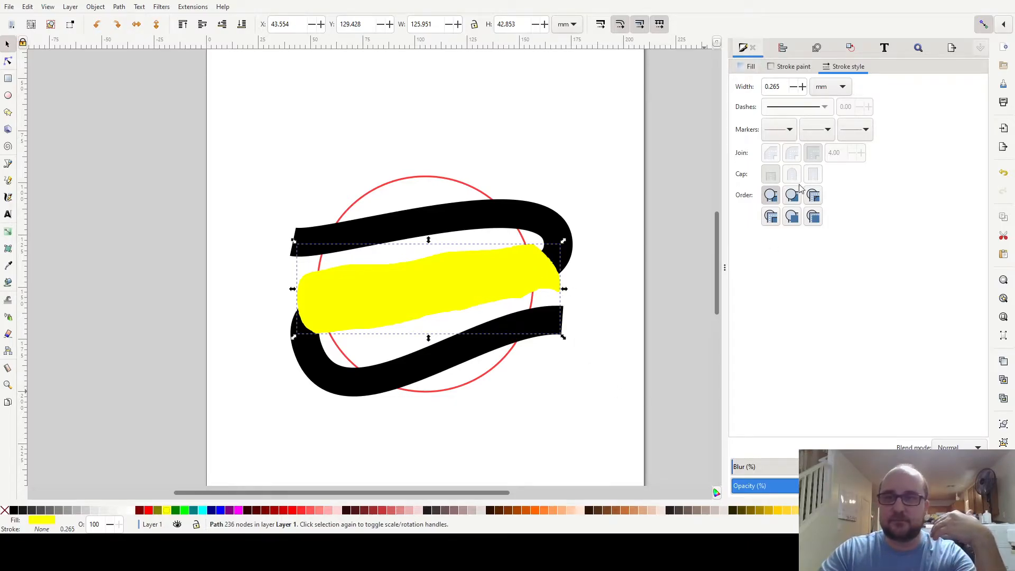
Lower the opacity of the yellow shape to 81% so the band underneath shows through.
click(859, 486)
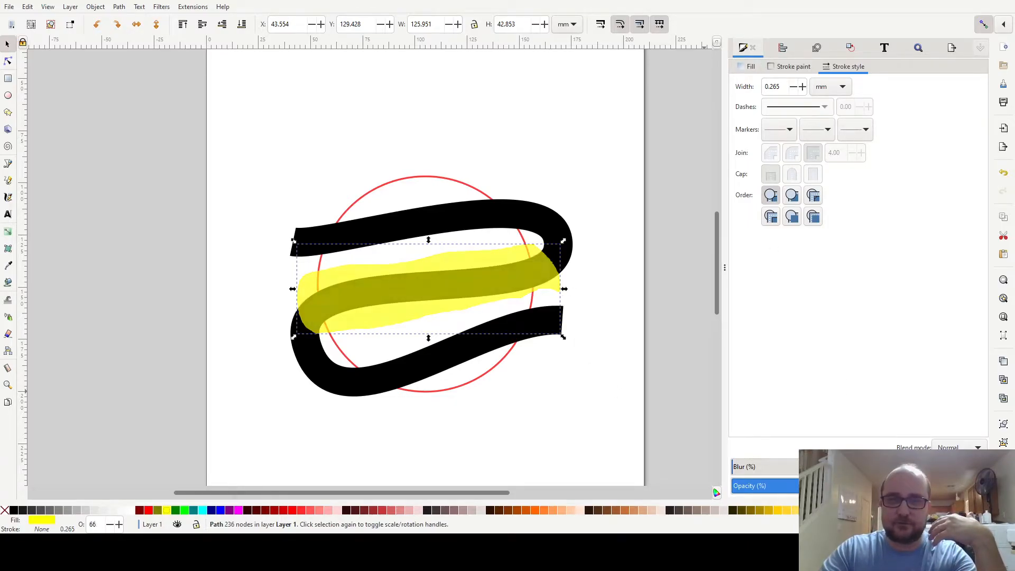
drag(868, 486, 900, 486)
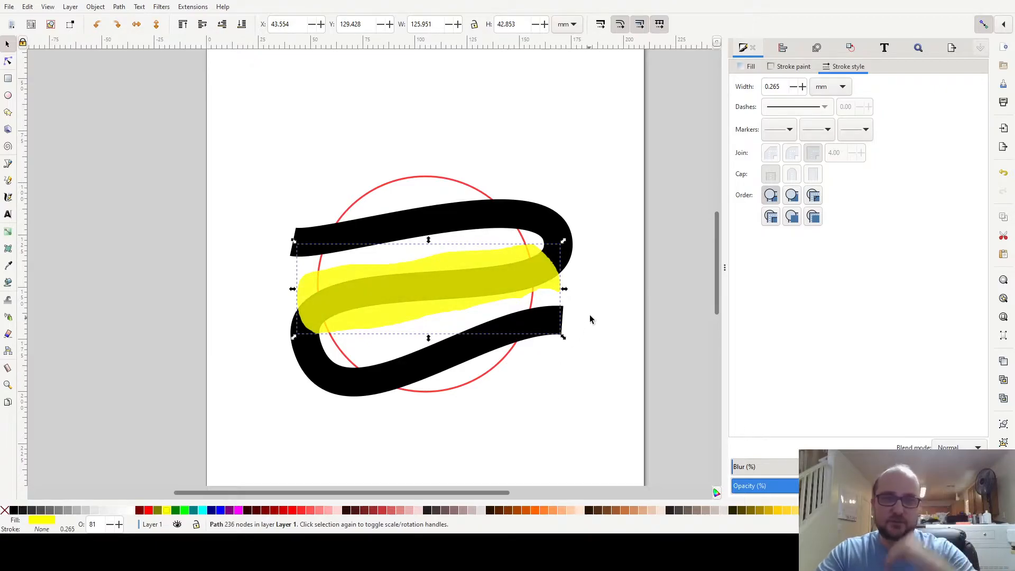
Convert the thick S-shaped line's stroke into a filled path.
click(542, 224)
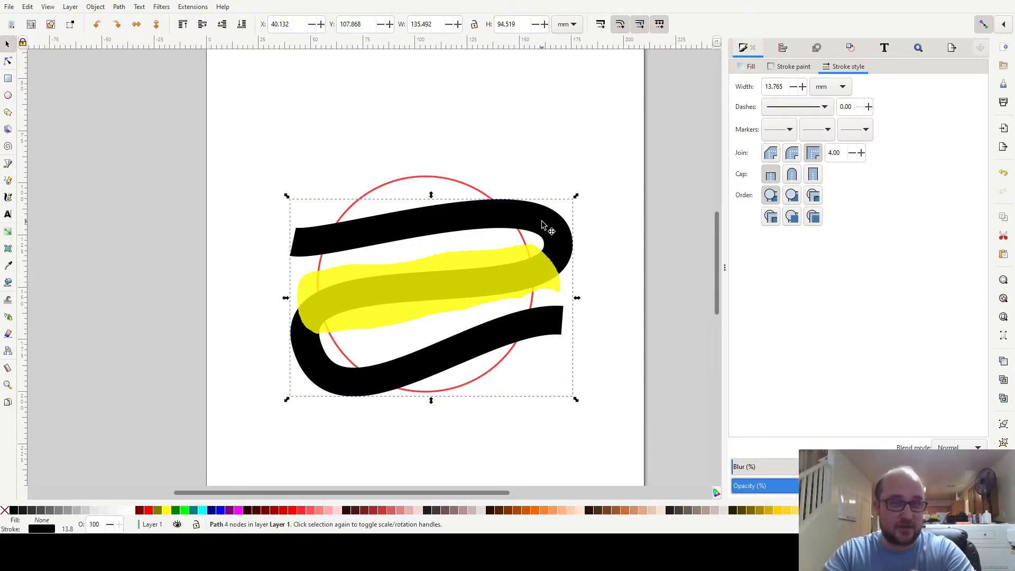
click(118, 6)
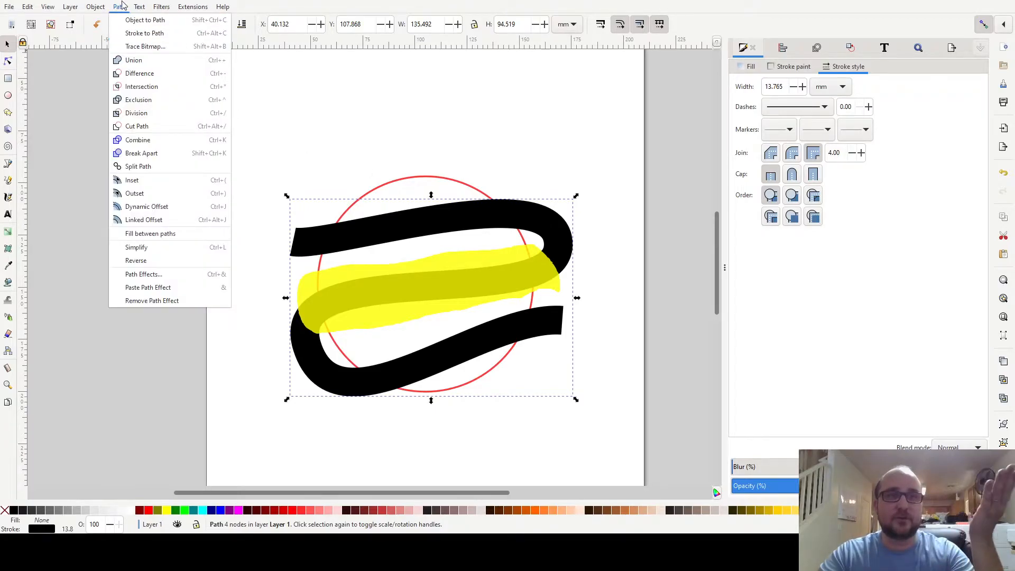
click(129, 33)
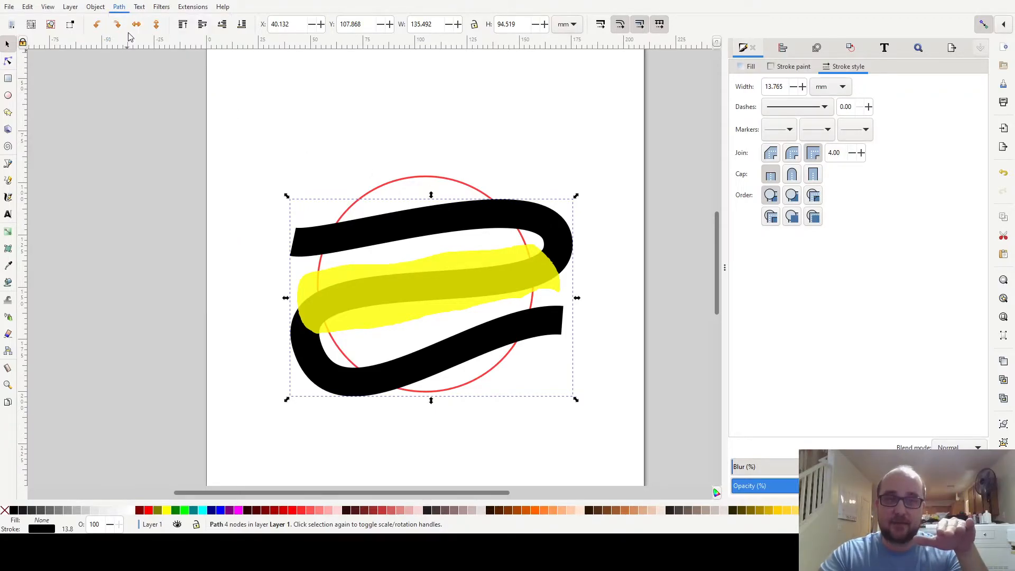
Insert a node midway along the band's upper-left end edge and move it inward about 6 mm to cut a ribbon notch.
key(n)
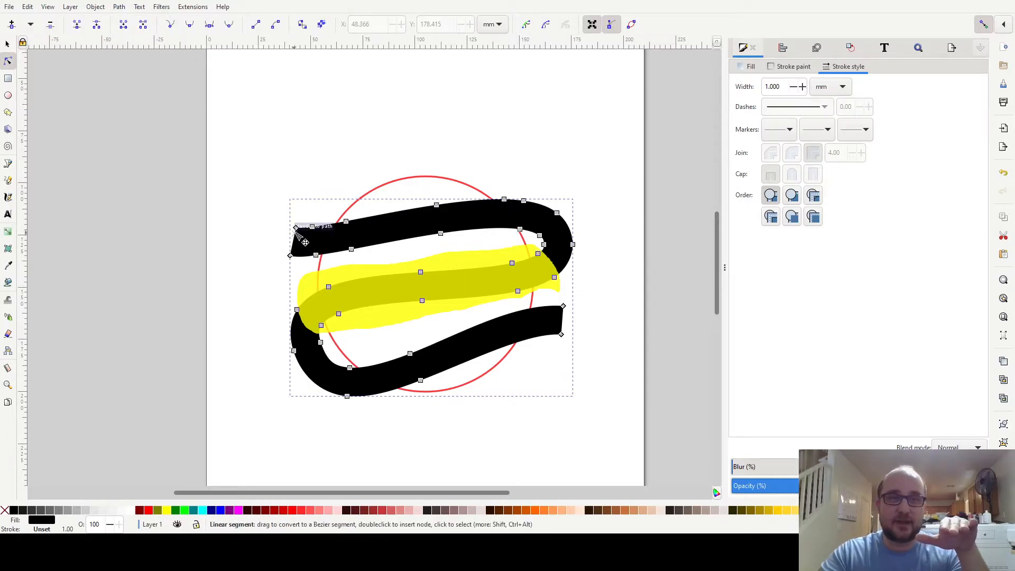
drag(295, 228, 248, 183)
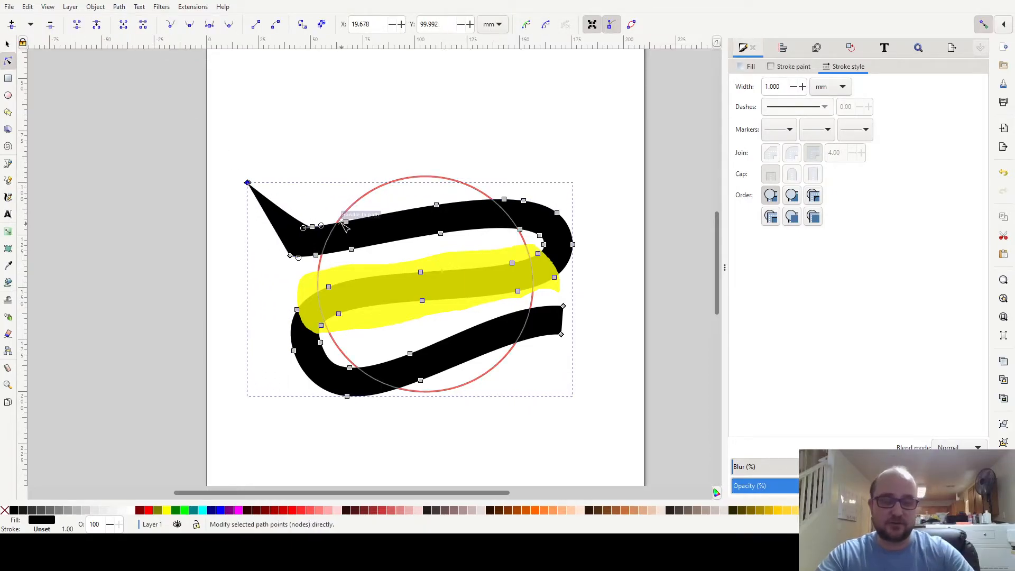
key(ctrl+z)
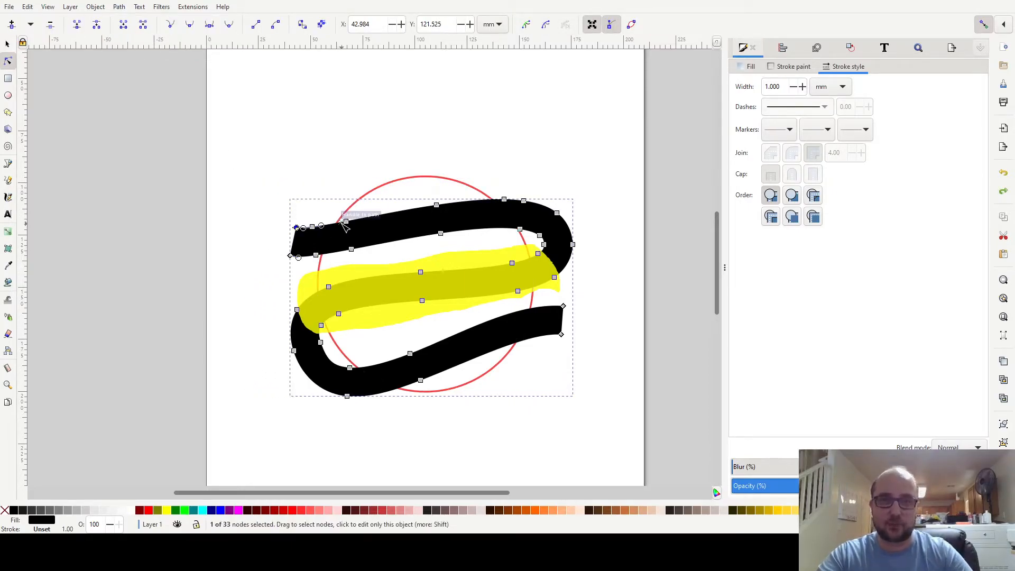
ctrl+scroll(295, 246, up, 2)
double_click(290, 236)
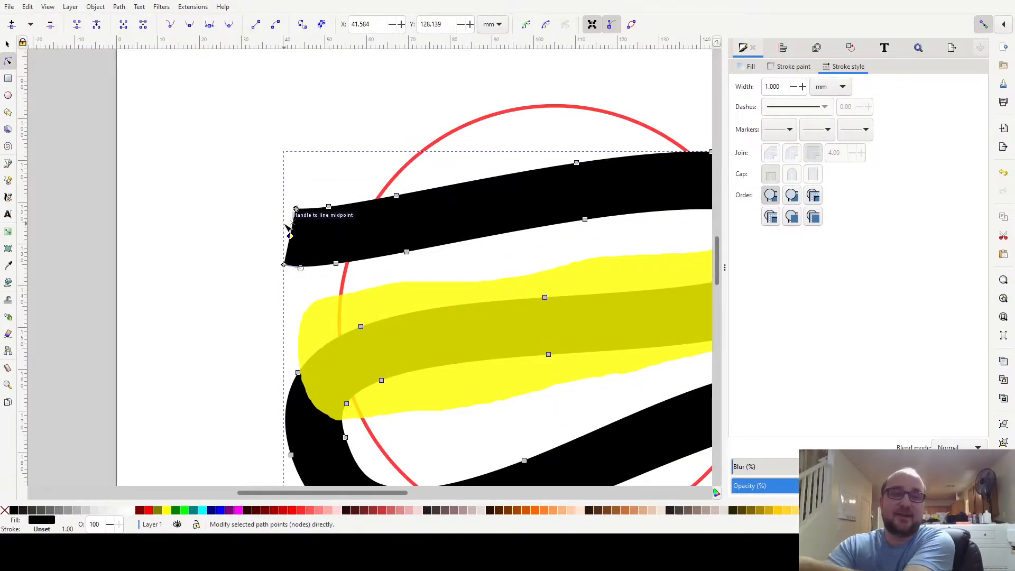
drag(291, 236, 312, 245)
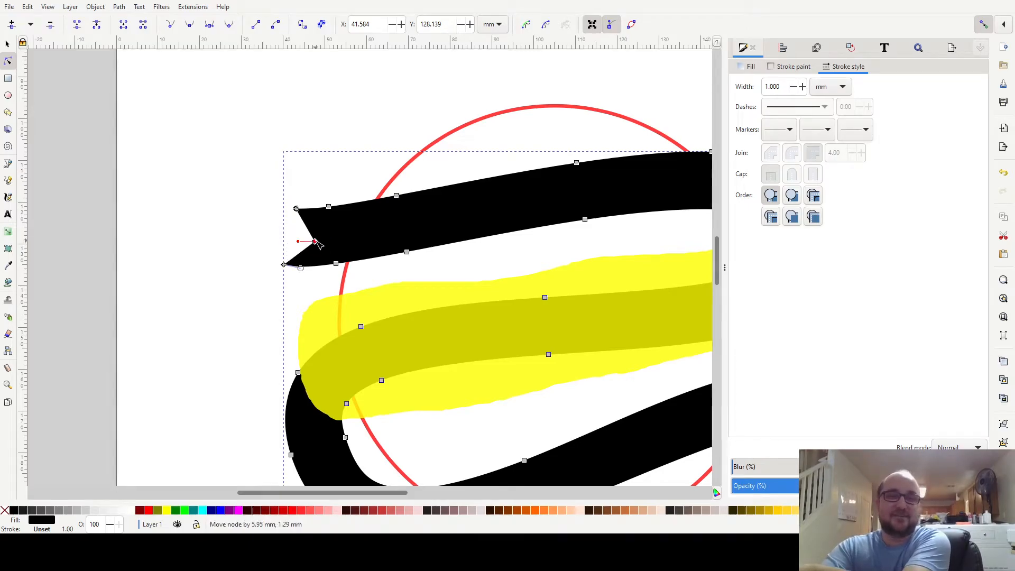
click(7, 43)
key(Escape)
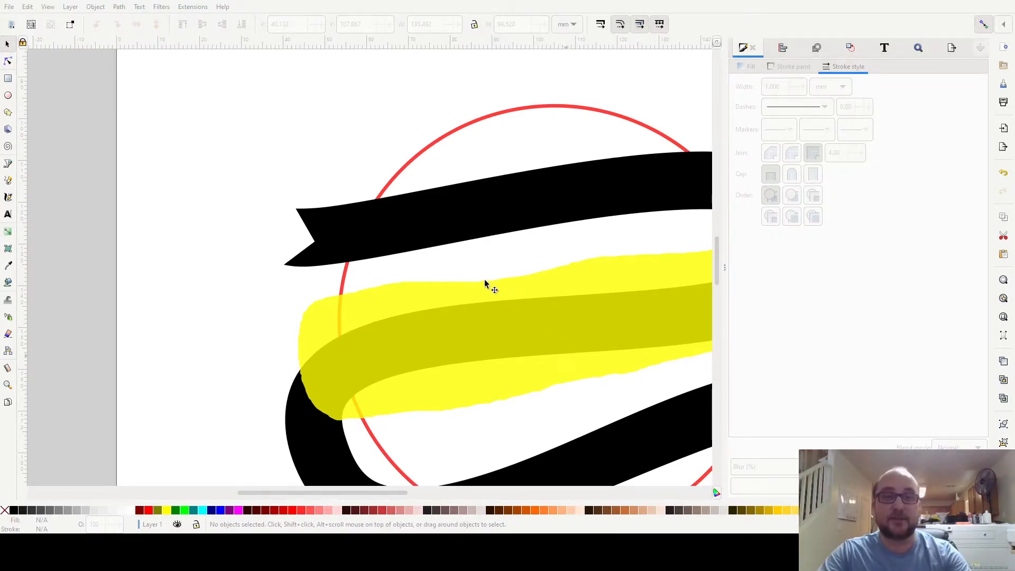
Refine the upper-left notch by moving its inner node slightly outward to about X 46.27, Y 128.415 mm.
scroll(485, 279, down, 4)
scroll(479, 278, right, 4)
double_click(241, 170)
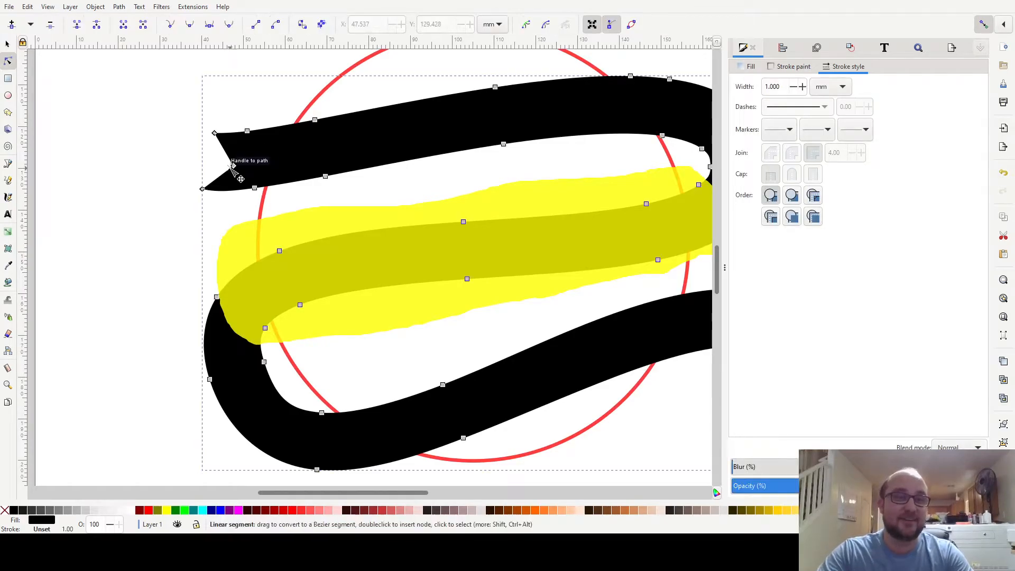
drag(233, 168, 229, 163)
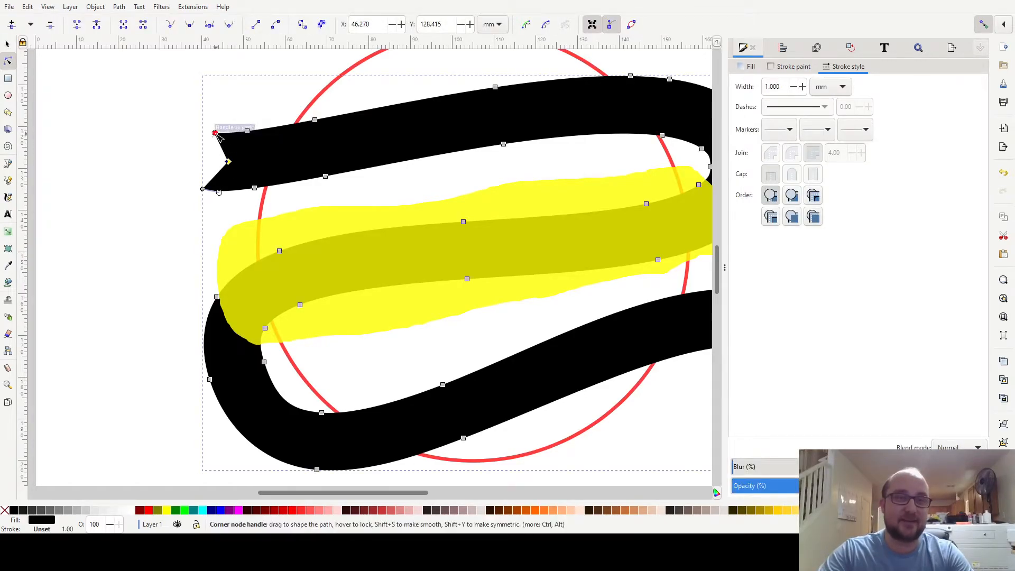
click(429, 338)
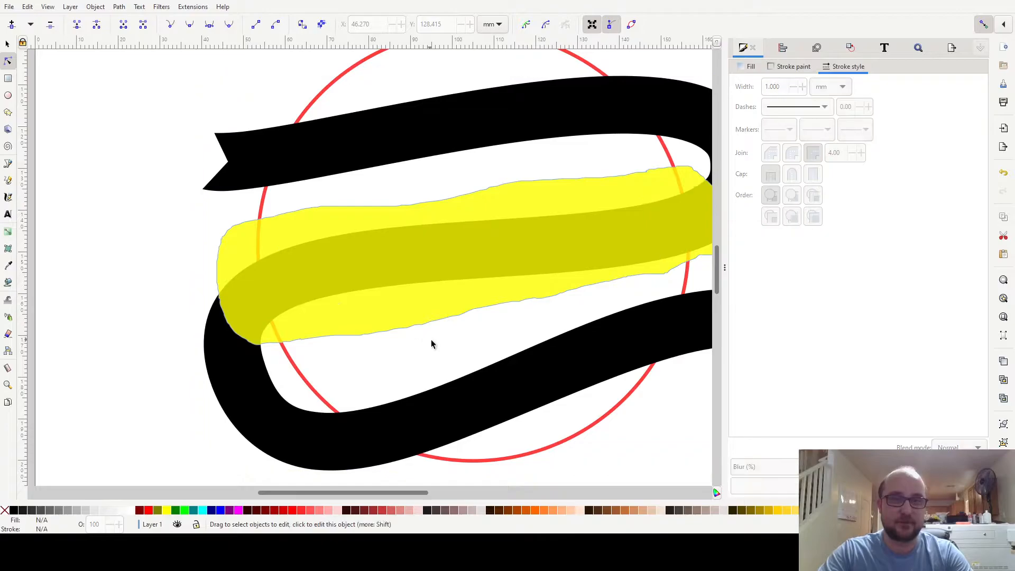
key(s)
Add a node midway on the band's lower-right end edge and move it inward to about X 165.033, Y 165.424 mm, forming a matching notch.
scroll(455, 299, right, 4)
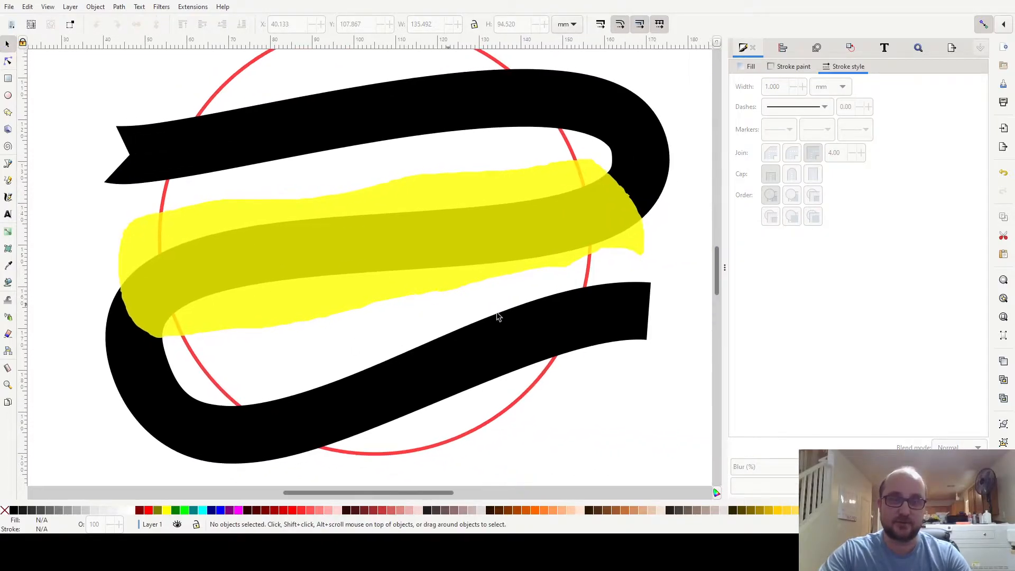
double_click(653, 320)
click(650, 313)
double_click(649, 313)
drag(649, 312, 626, 313)
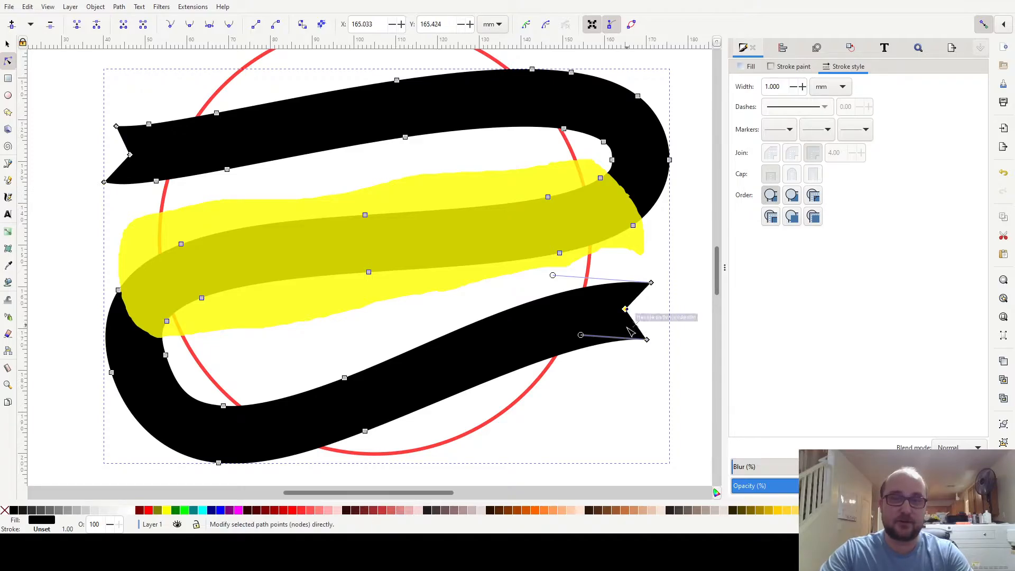
click(632, 384)
key(s)
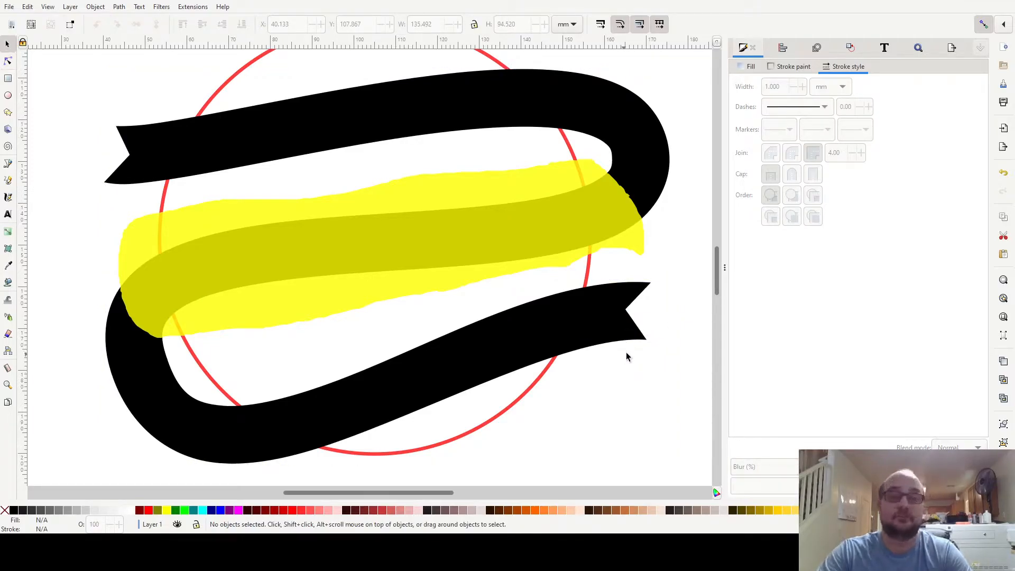
Duplicate the black band and send the copy to the bottom of the stacking order.
click(597, 233)
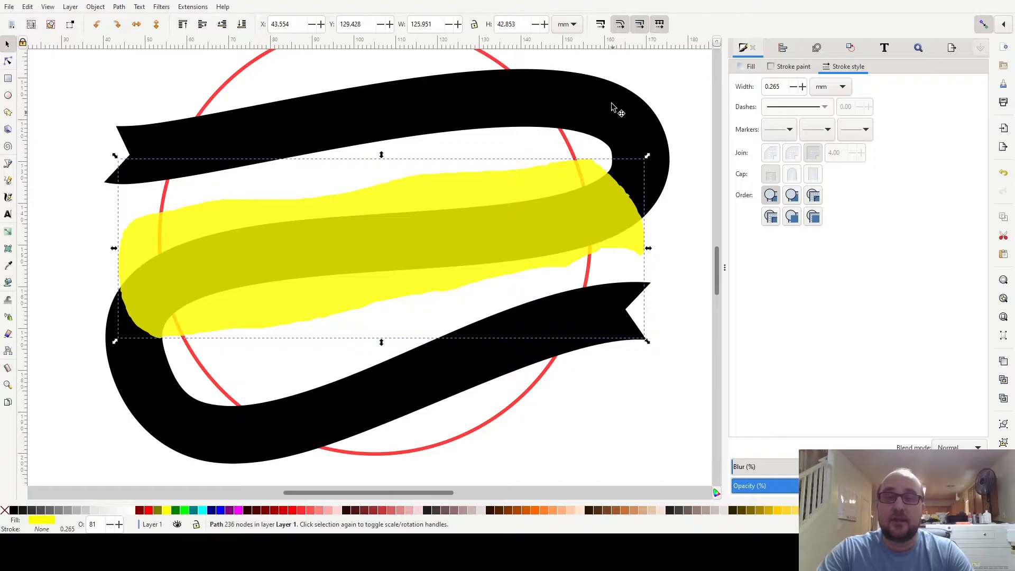
scroll(647, 227, up, 2)
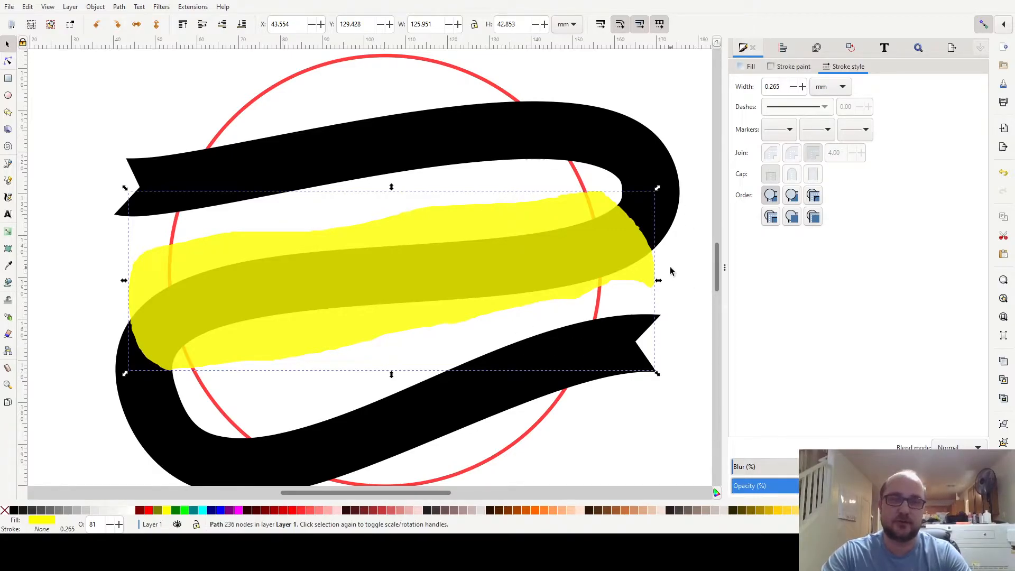
click(636, 157)
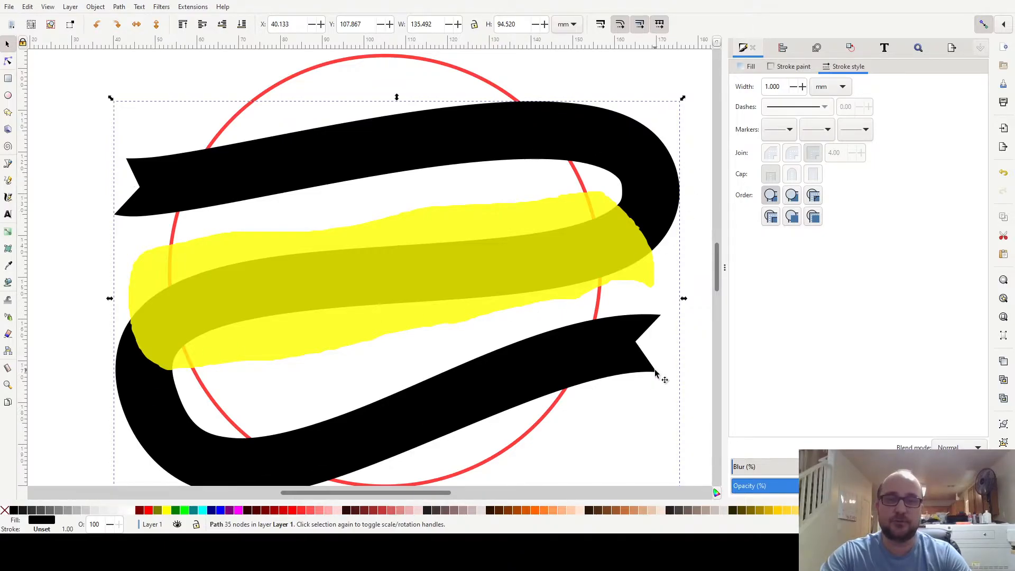
key(ctrl)
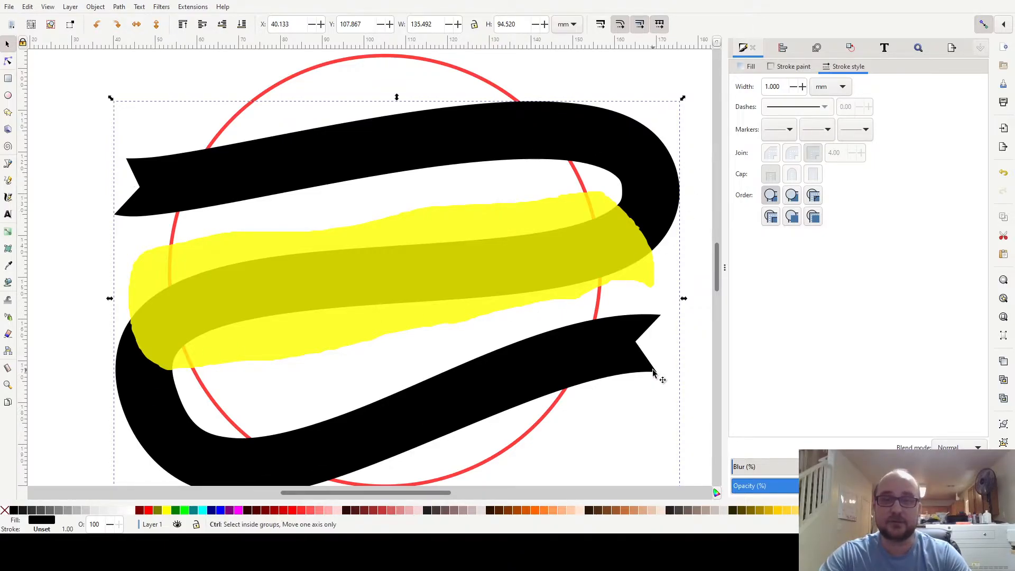
key(Home)
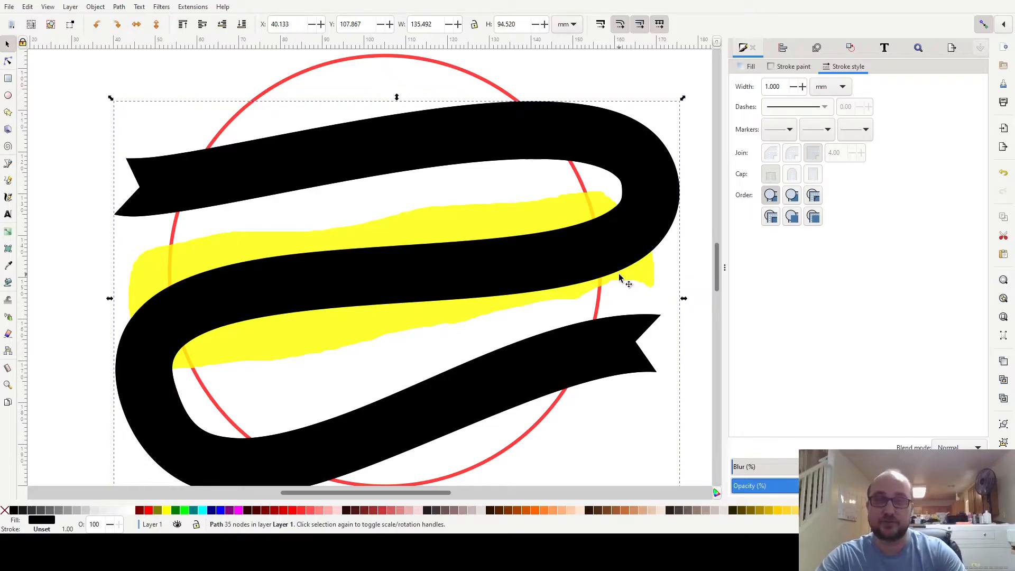
click(241, 24)
Intersect the yellow shape with the upper copy of the black band to isolate the band's middle section.
click(520, 232)
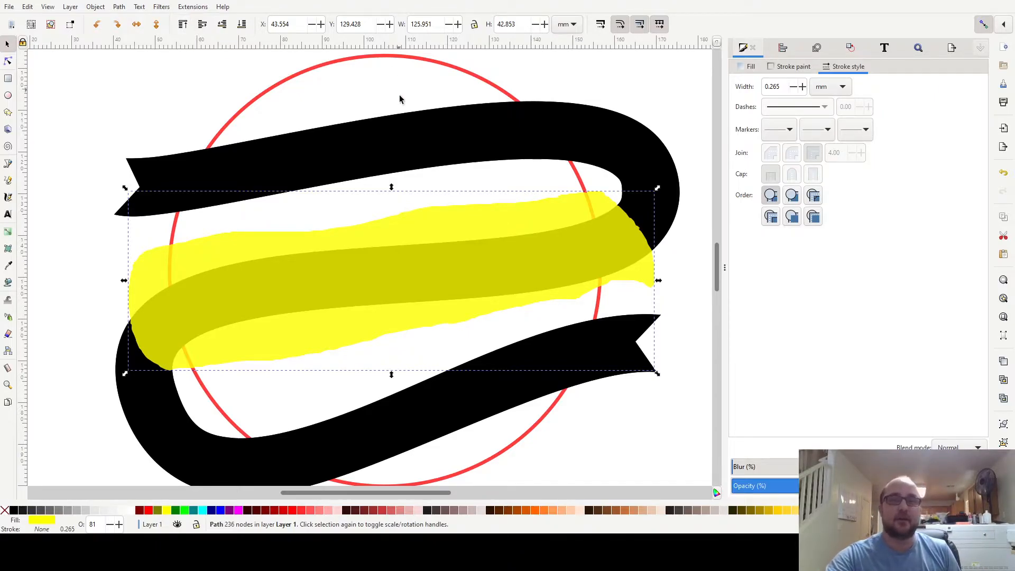
click(423, 147)
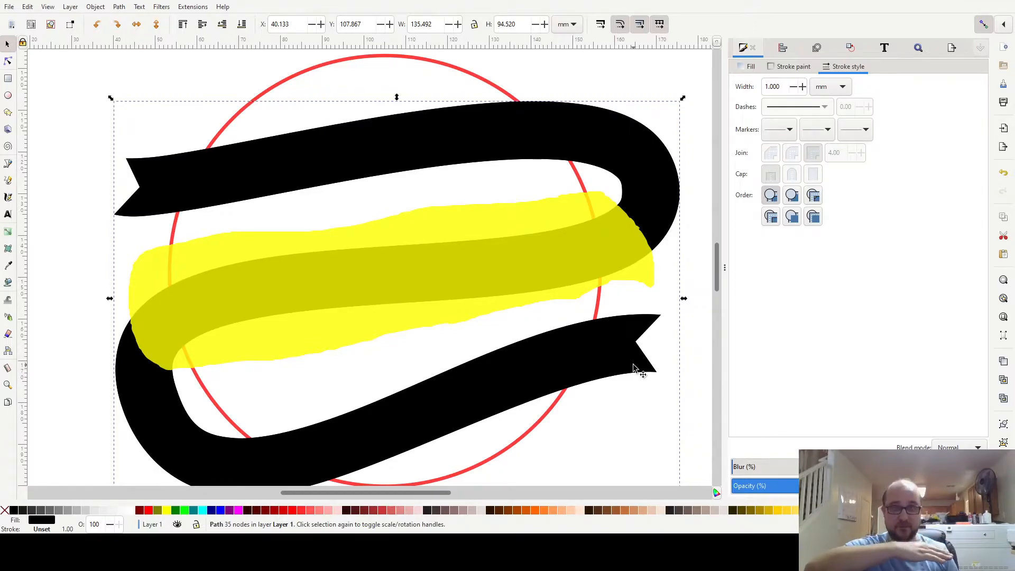
click(444, 285)
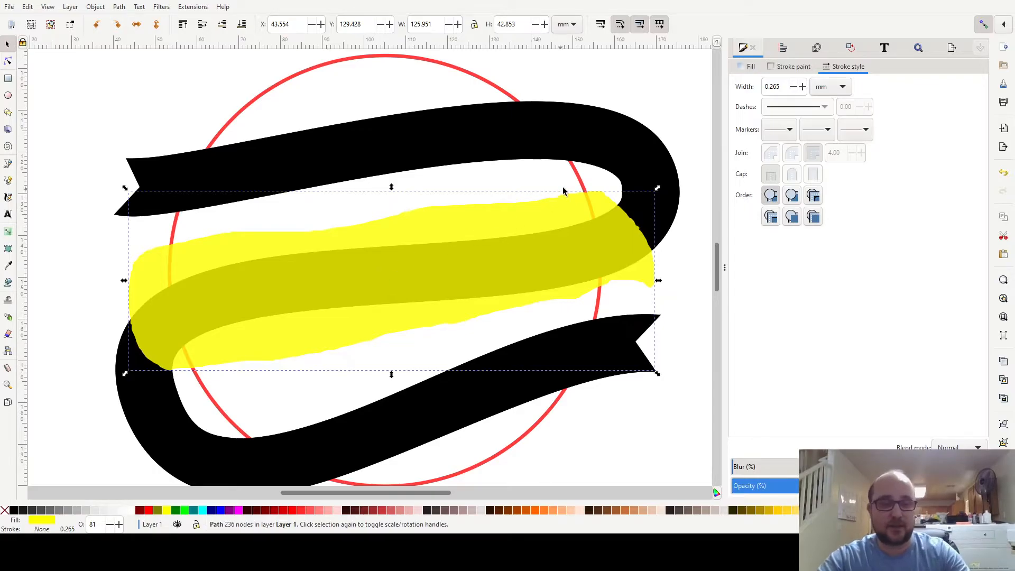
shift+click(627, 152)
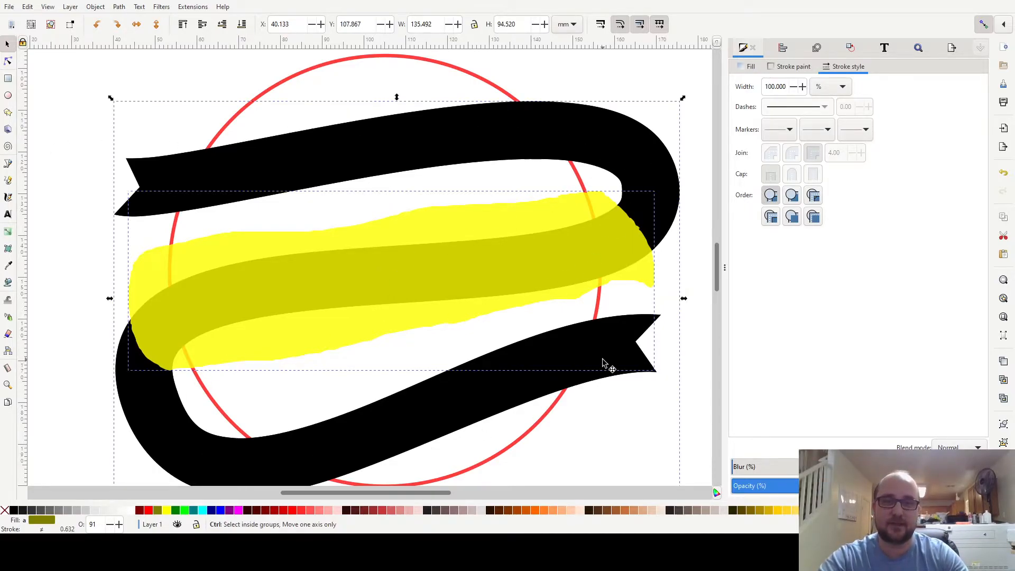
scroll(602, 362, down, 1)
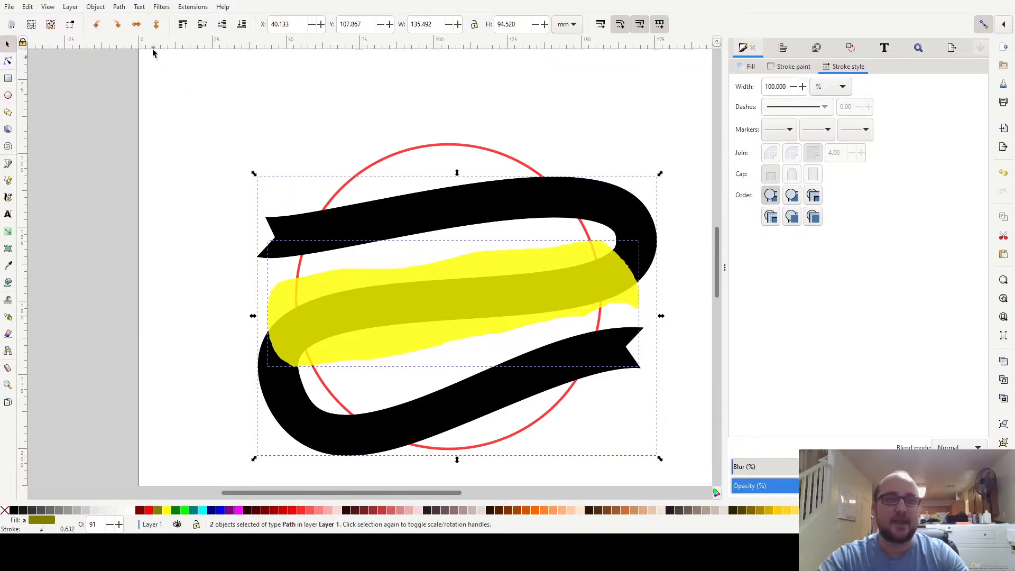
click(96, 7)
mouse_move(124, 8)
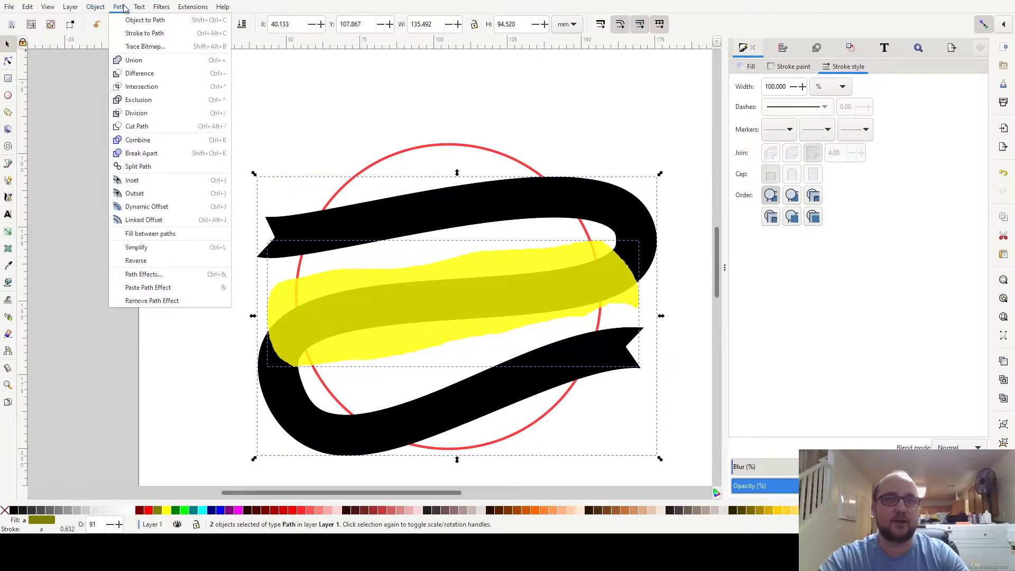
click(156, 89)
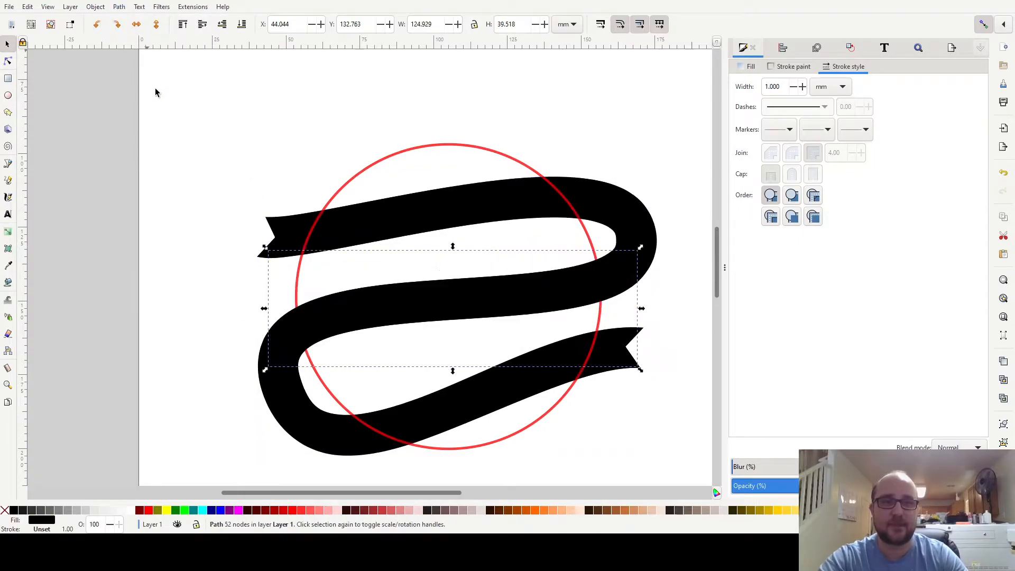
Fill the isolated middle section of the band with aqua (#00FFFF).
click(203, 511)
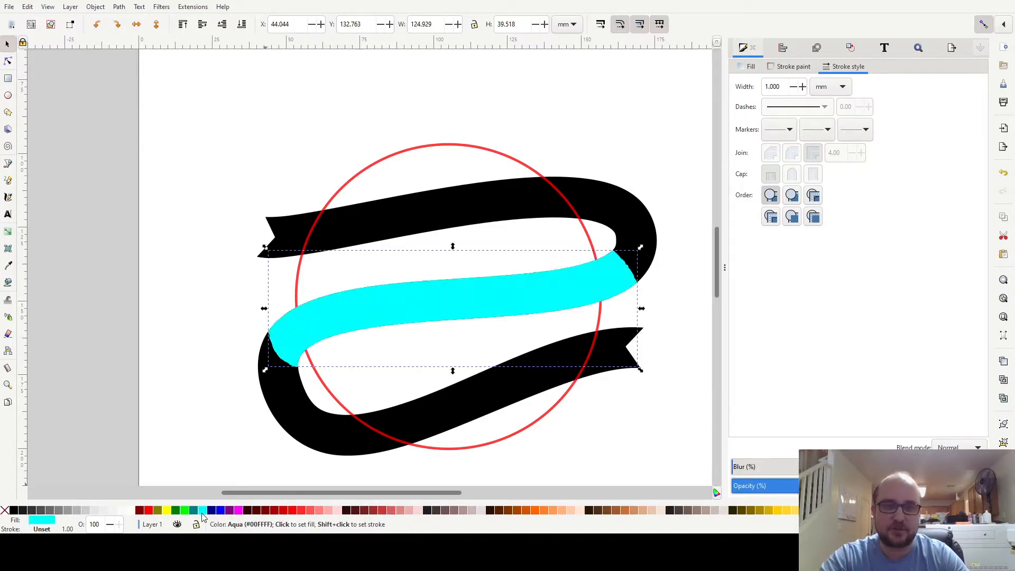
click(689, 407)
click(507, 310)
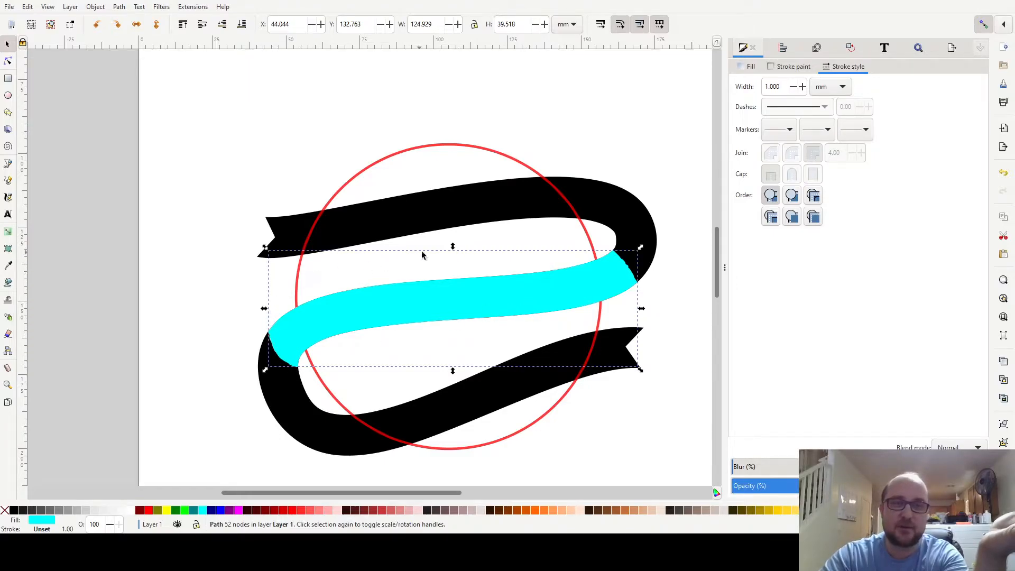
click(642, 219)
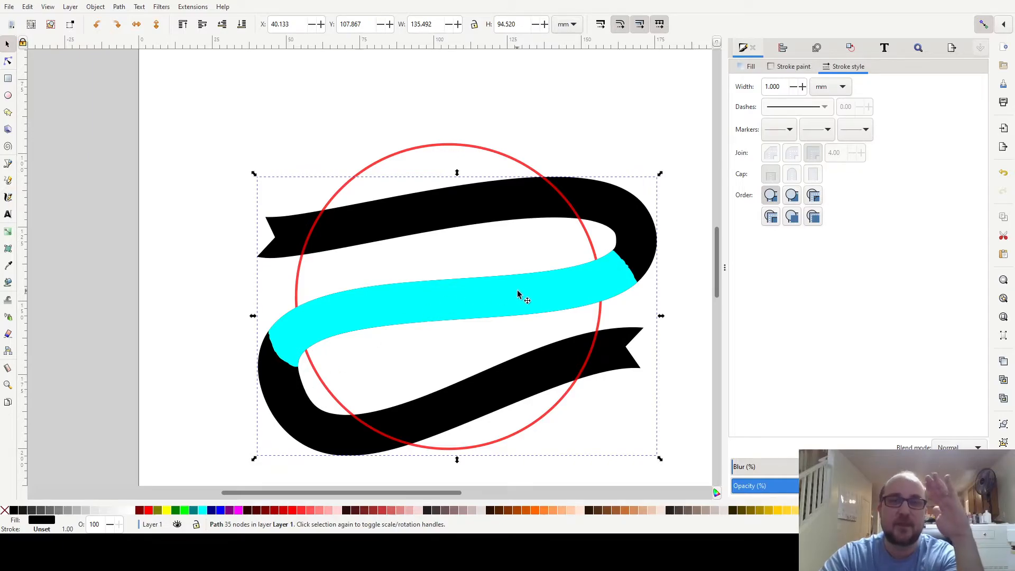
click(564, 295)
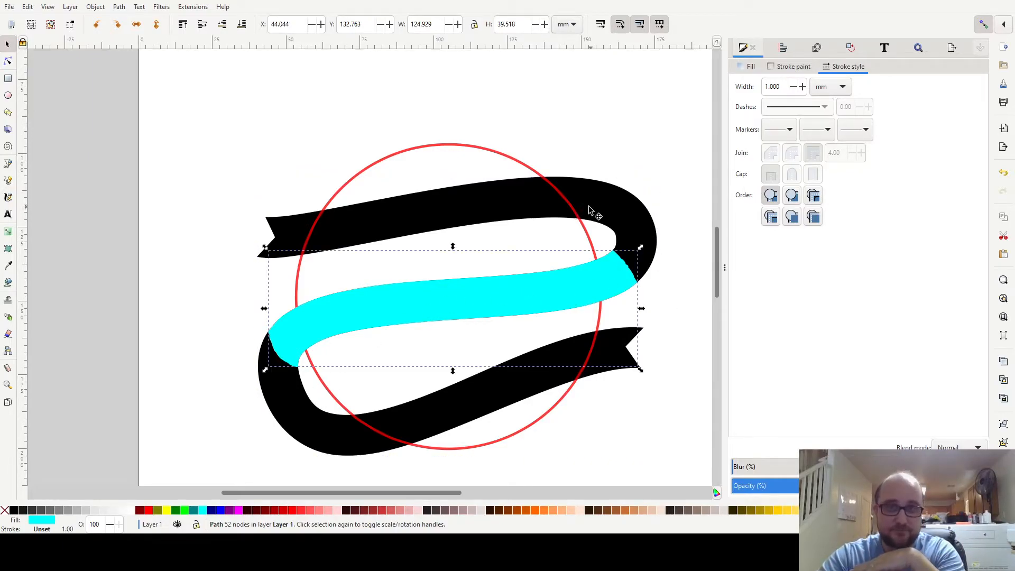
Duplicate the red circle and subtract the copy from the black band lying behind the aqua section.
click(510, 159)
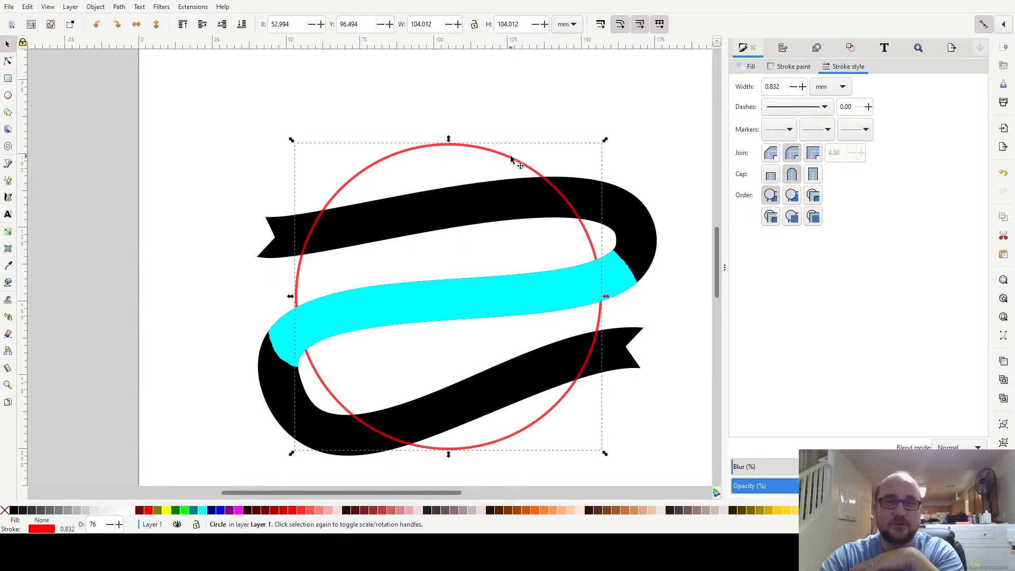
key(ctrl)
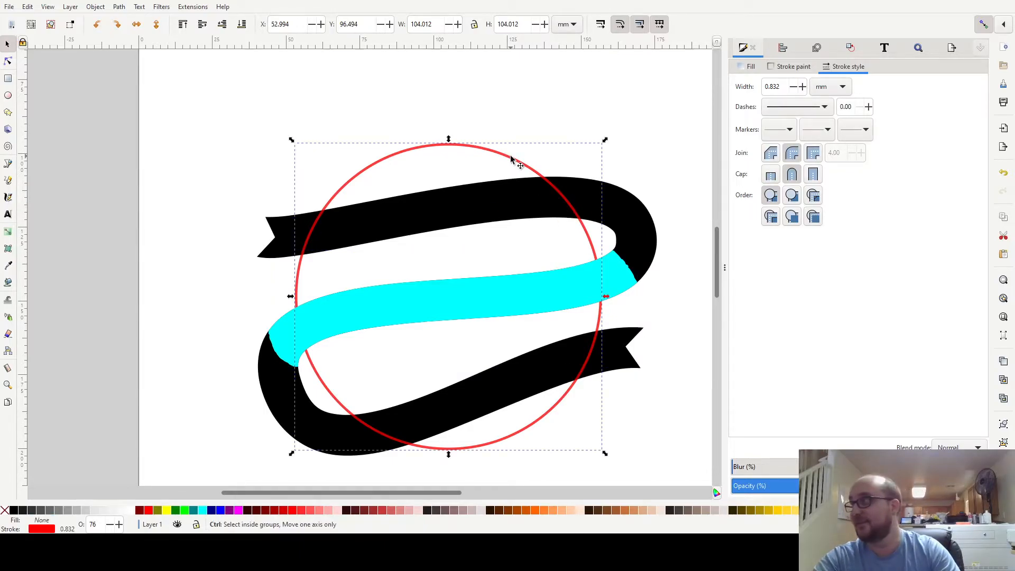
key(ctrl+z)
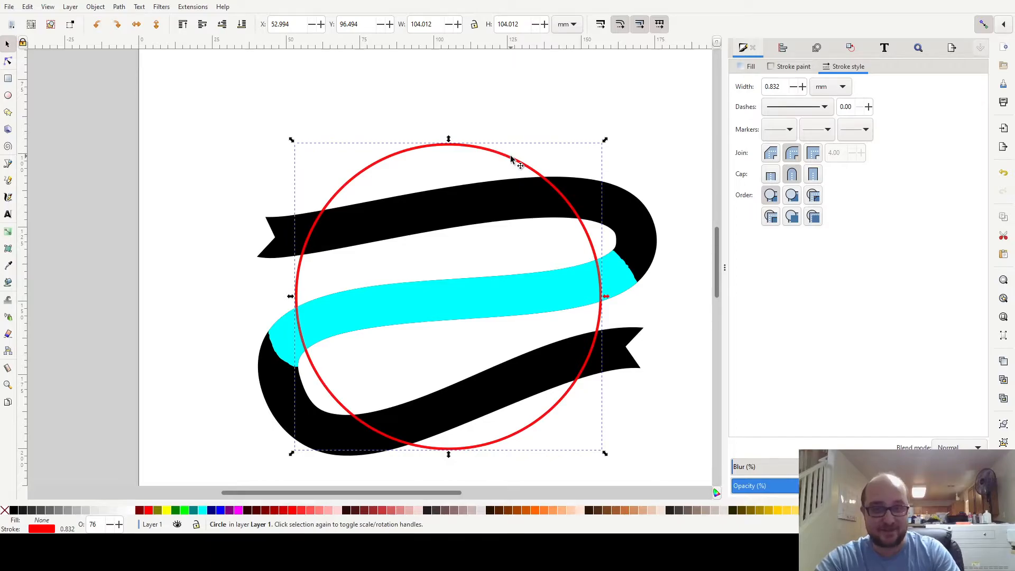
shift+click(624, 214)
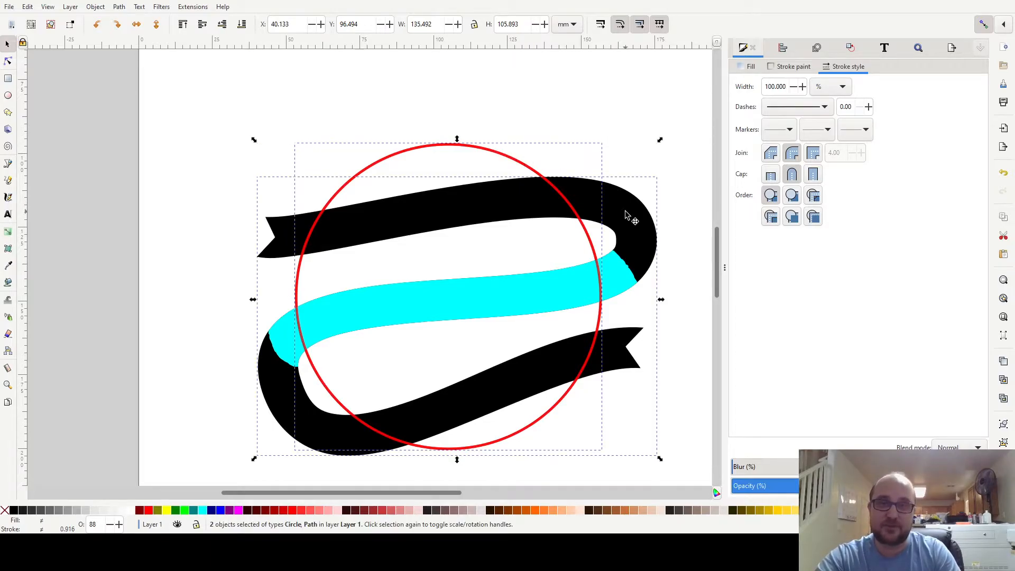
click(124, 7)
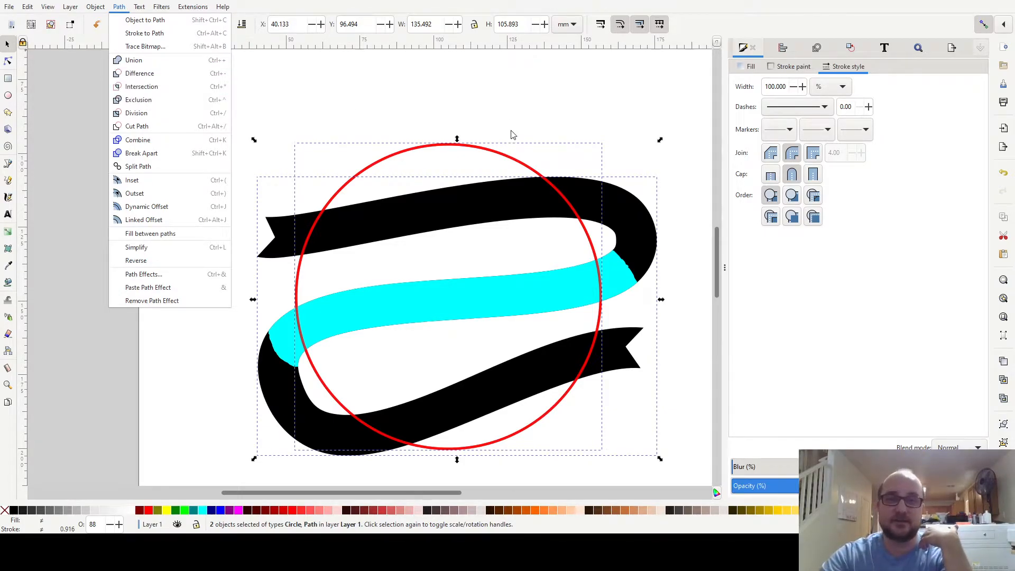
click(181, 73)
click(649, 78)
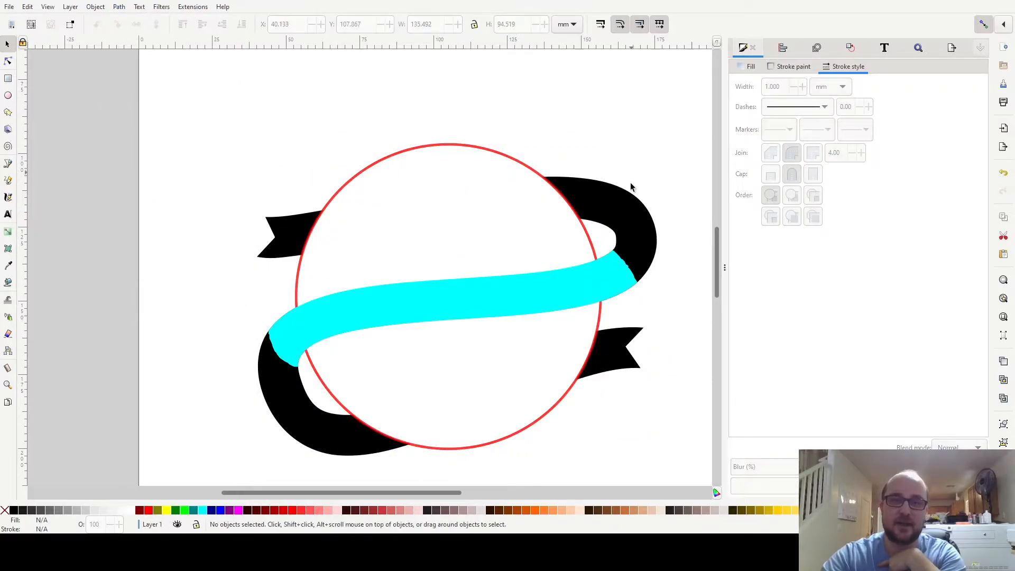
Move the cut black band pieces away from the circle and undo the move.
click(630, 221)
drag(613, 242, 557, 129)
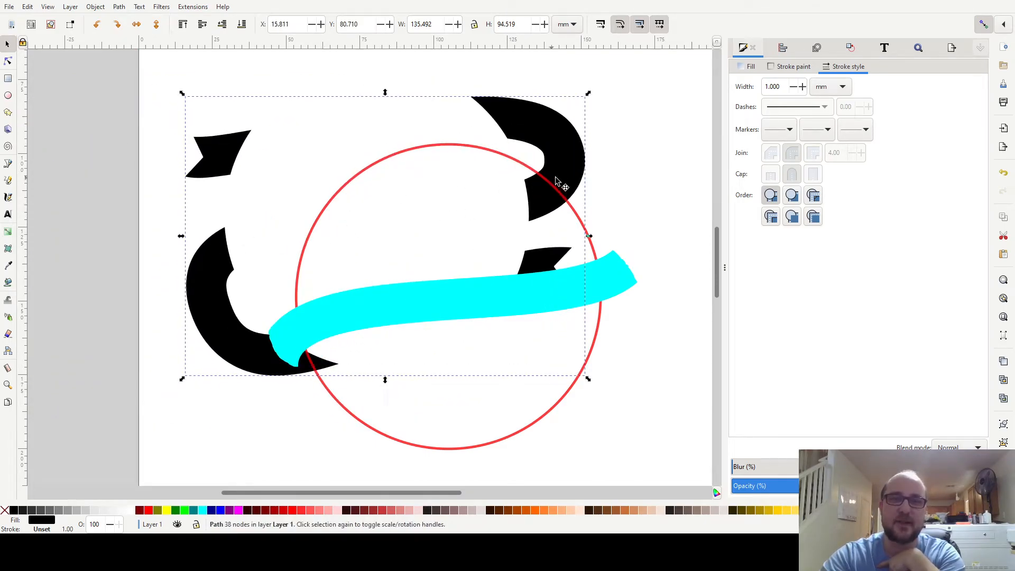
key(ctrl+z)
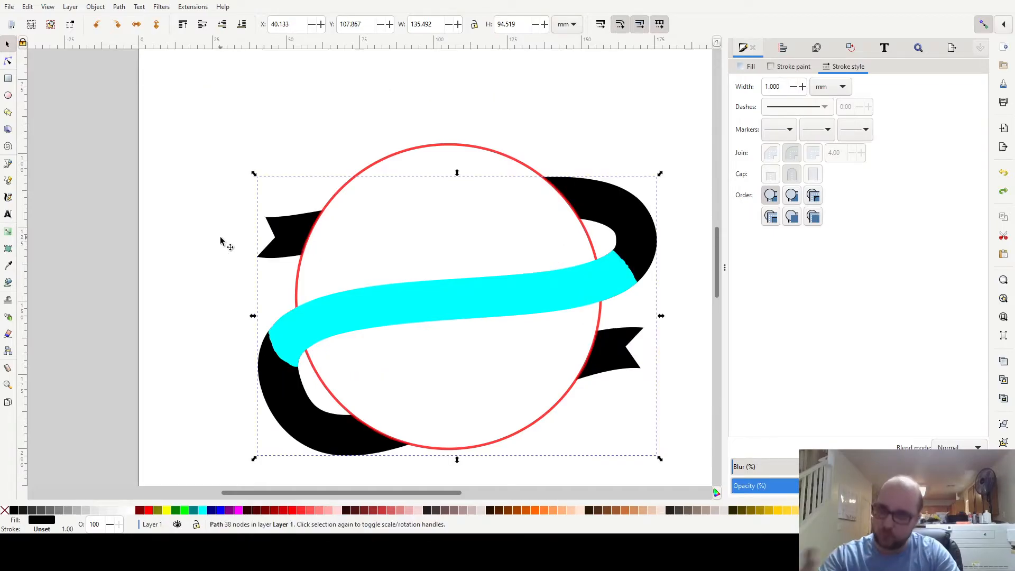
Union the aqua middle section with the cut black band pieces into a single path.
click(542, 297)
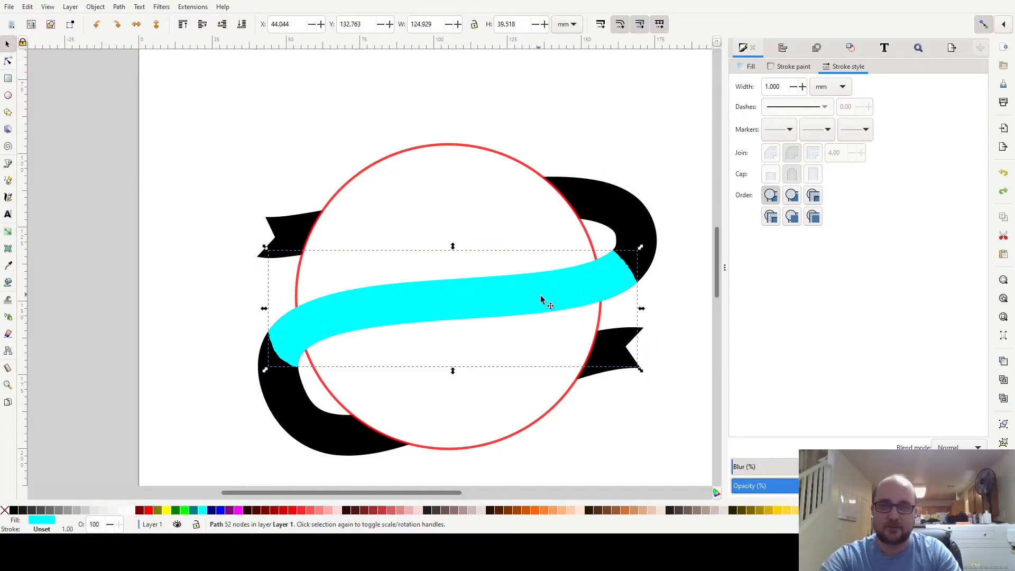
shift+click(630, 208)
click(120, 7)
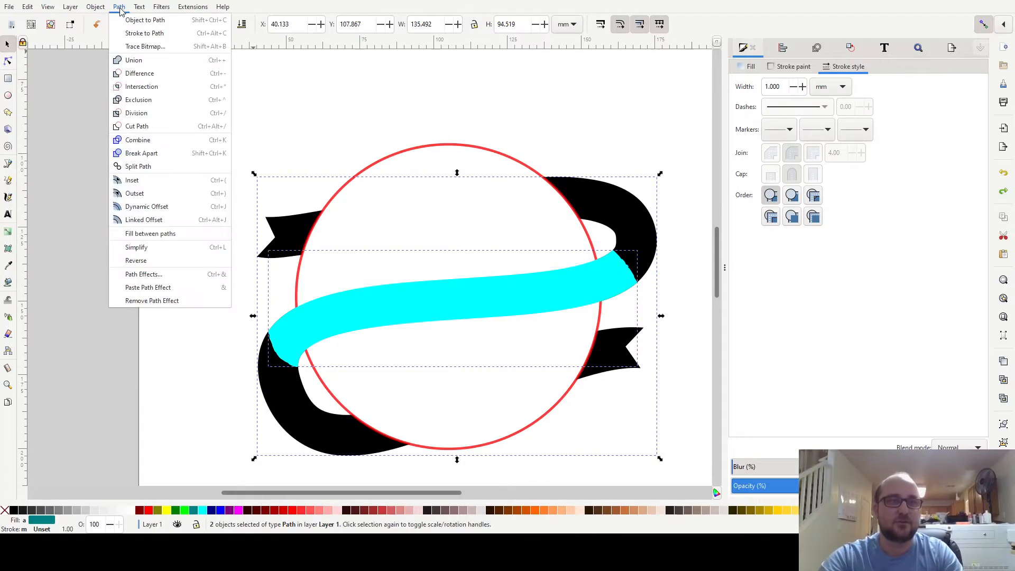
click(135, 61)
click(584, 82)
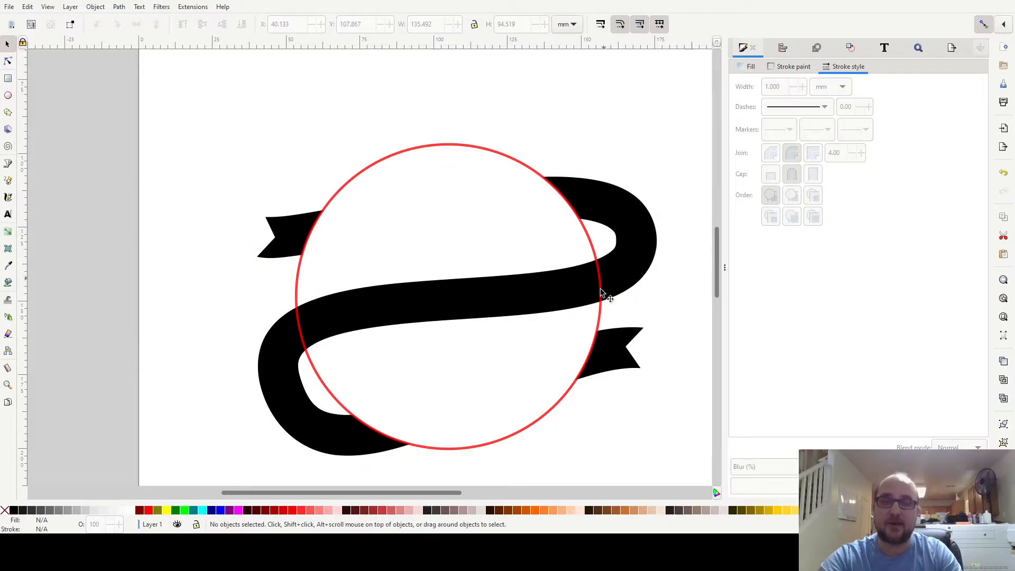
Move the united black ribbon aside, undo the move and clear the selection.
drag(508, 307, 375, 265)
key(ctrl+z)
click(403, 215)
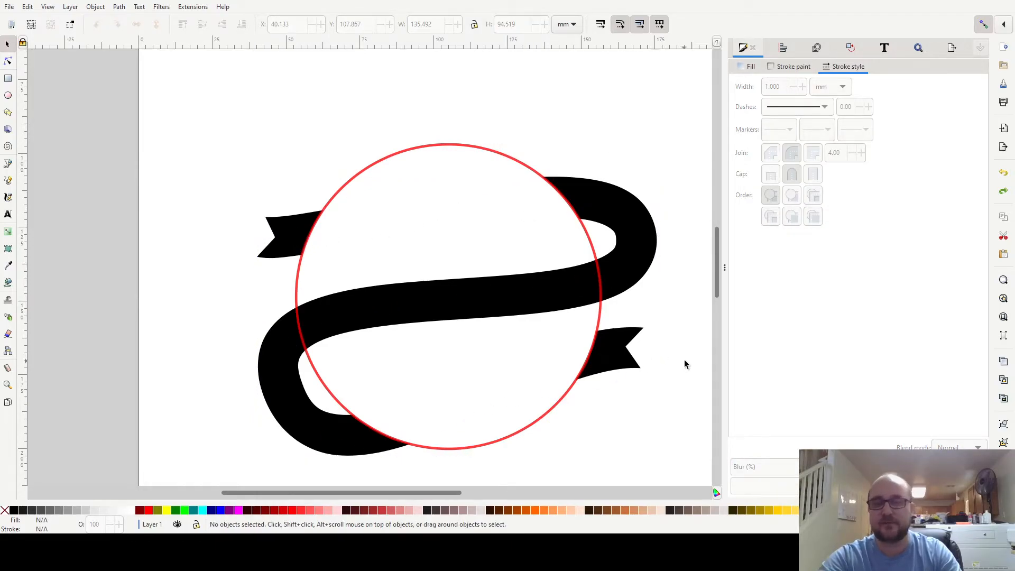
Duplicate the united black ribbon and union the copy with the red circle into one red outline.
drag(683, 365, 624, 344)
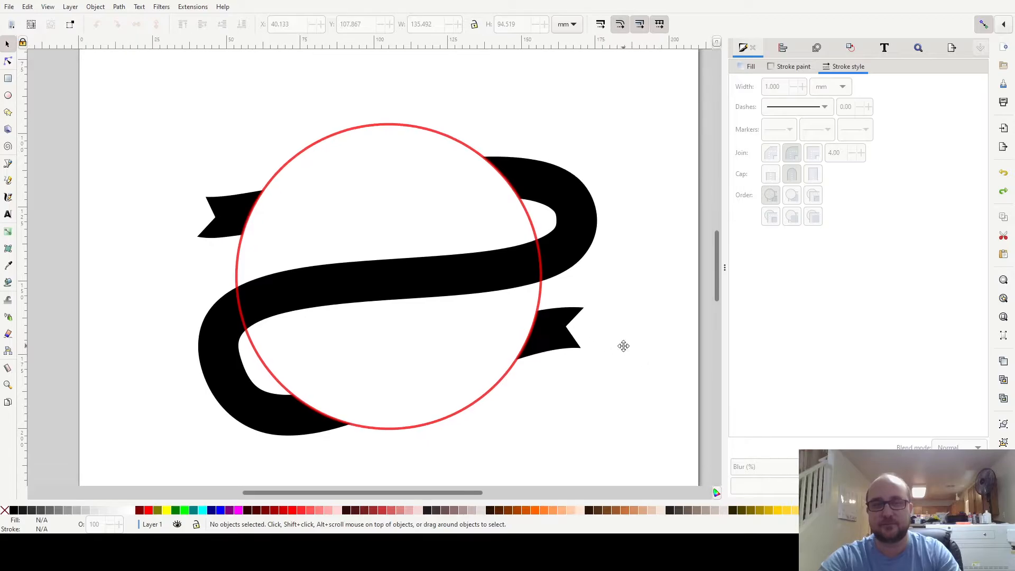
click(576, 219)
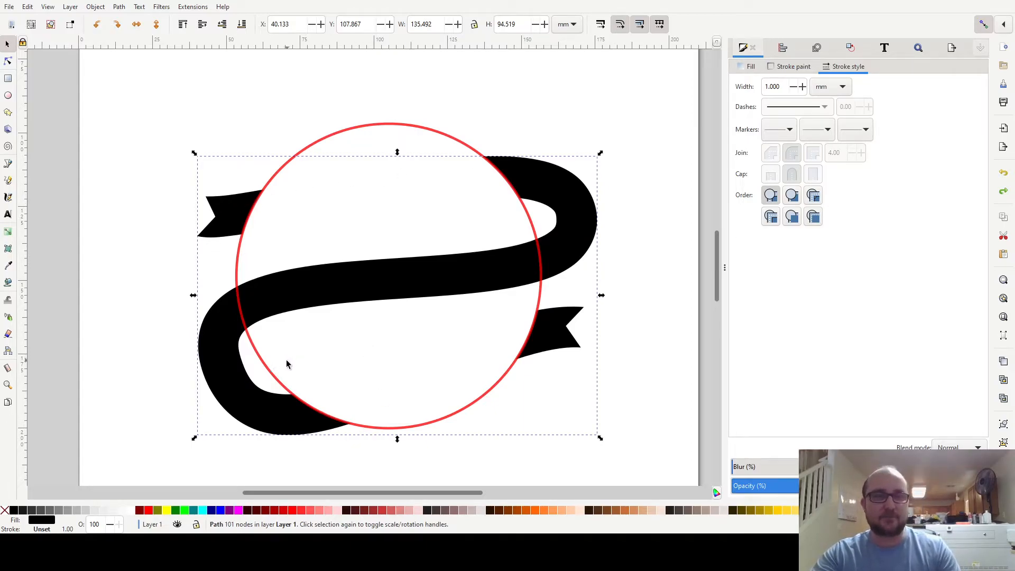
key(ctrl)
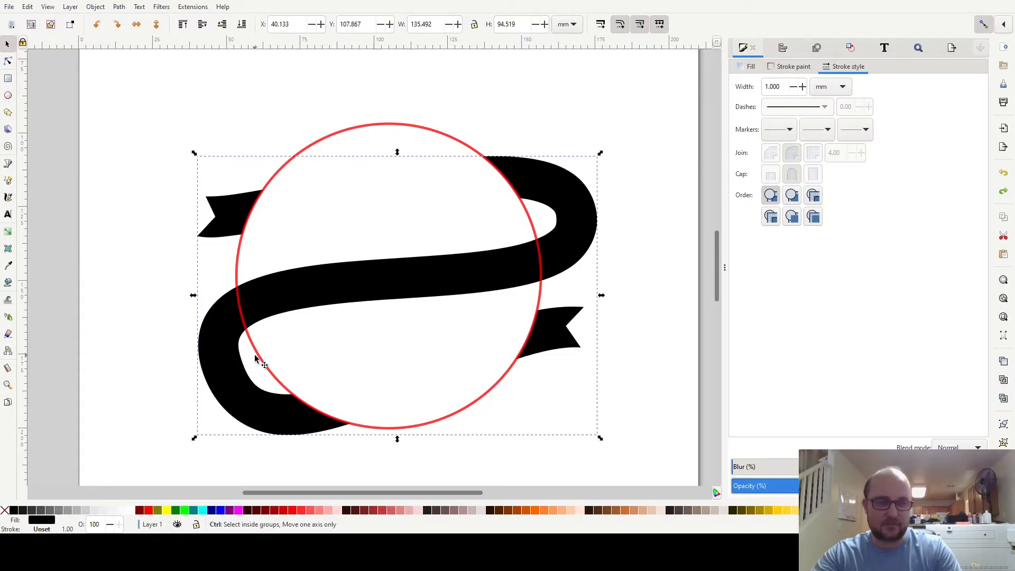
key(Home)
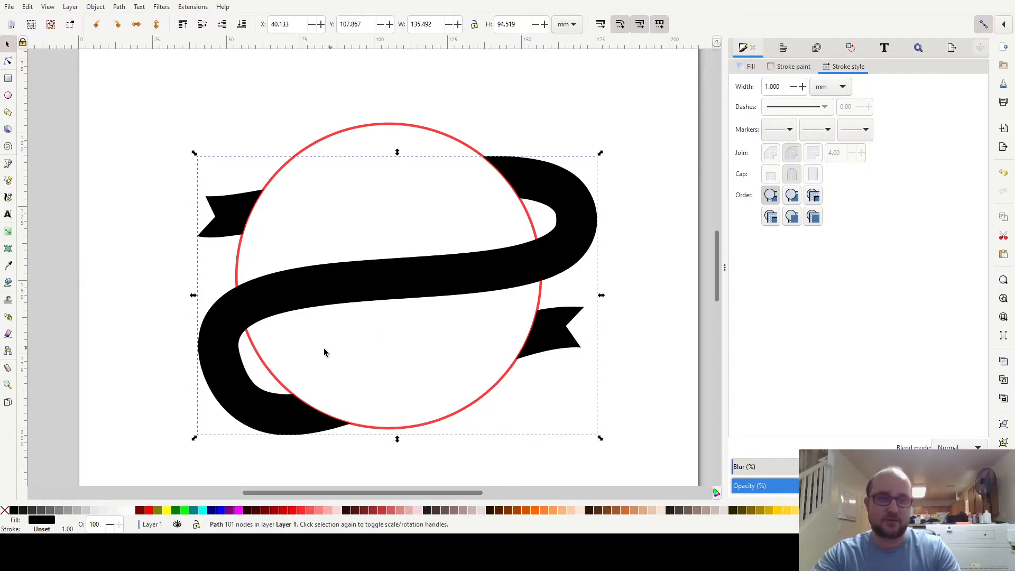
shift+click(267, 369)
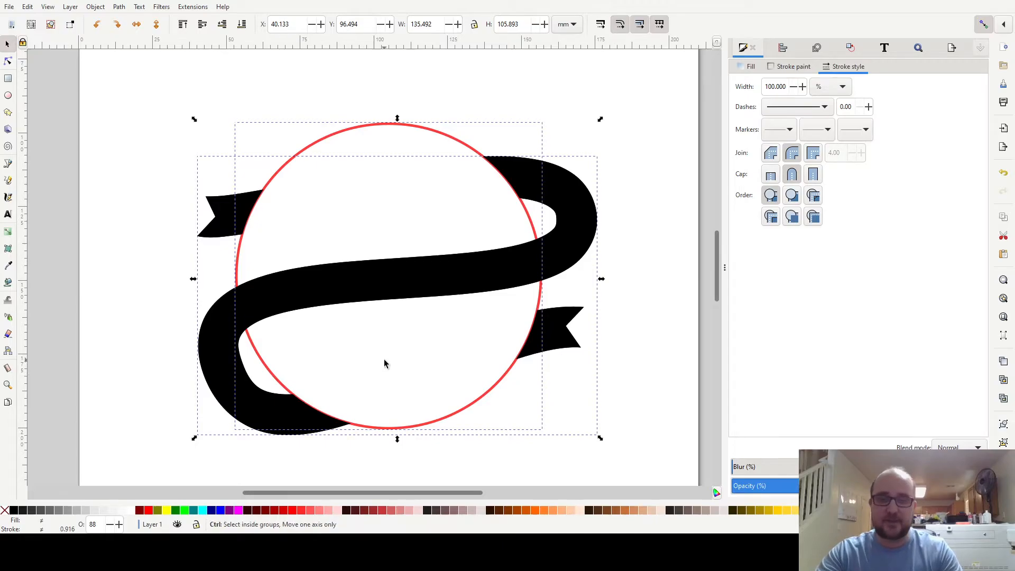
key(ctrl+k)
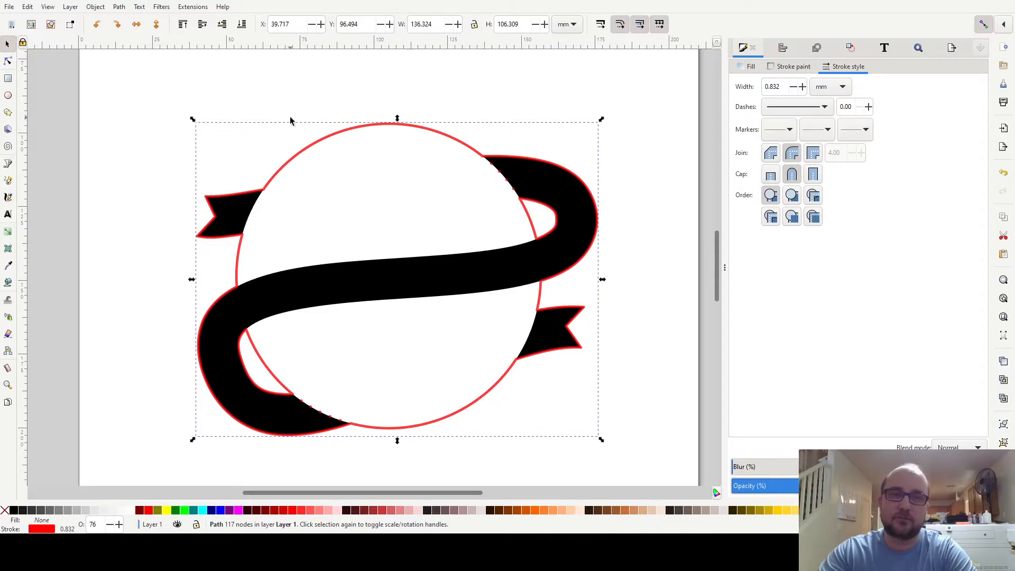
Move the merged red outline off the black ribbon to inspect it, and undo the move.
drag(576, 318, 264, 154)
scroll(452, 254, left, 5)
scroll(452, 254, left, 3)
scroll(402, 267, up, 1)
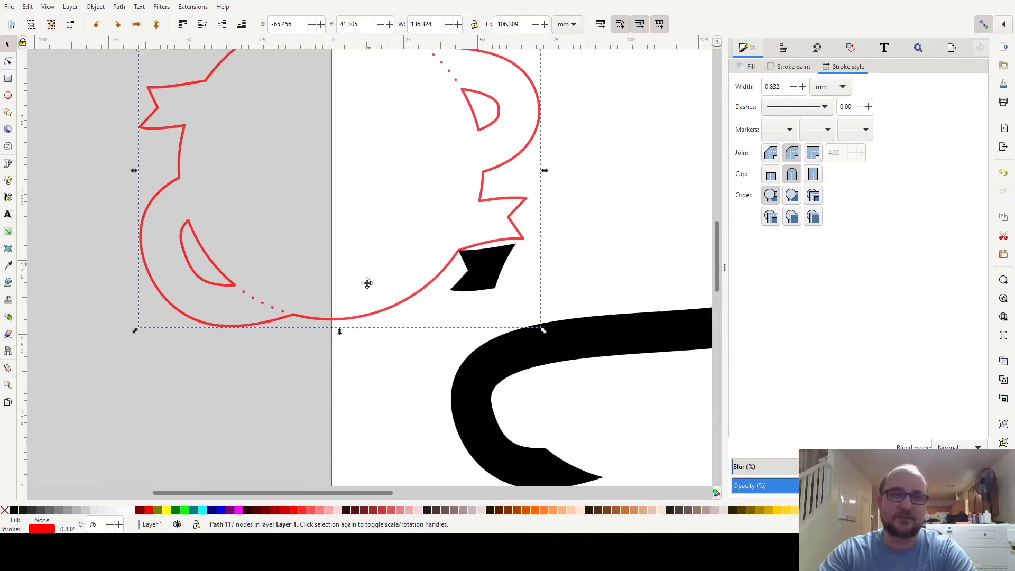
scroll(370, 268, up, 2)
drag(304, 184, 614, 343)
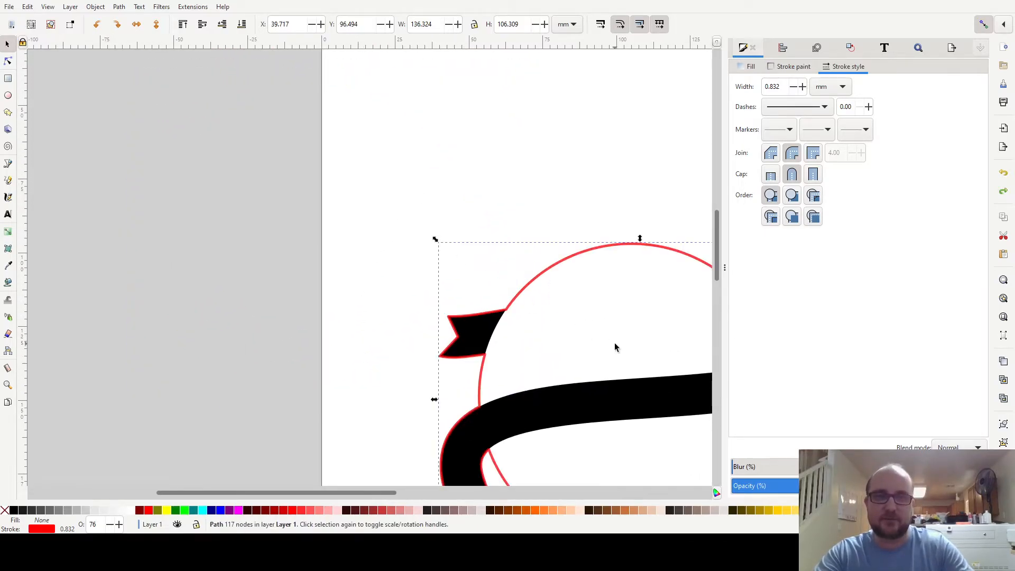
Delete the stray nodes of the red outline along the circle's cut at the upper-right ribbon fold.
scroll(614, 342, right, 6)
scroll(508, 301, down, 2)
scroll(407, 264, right, 2)
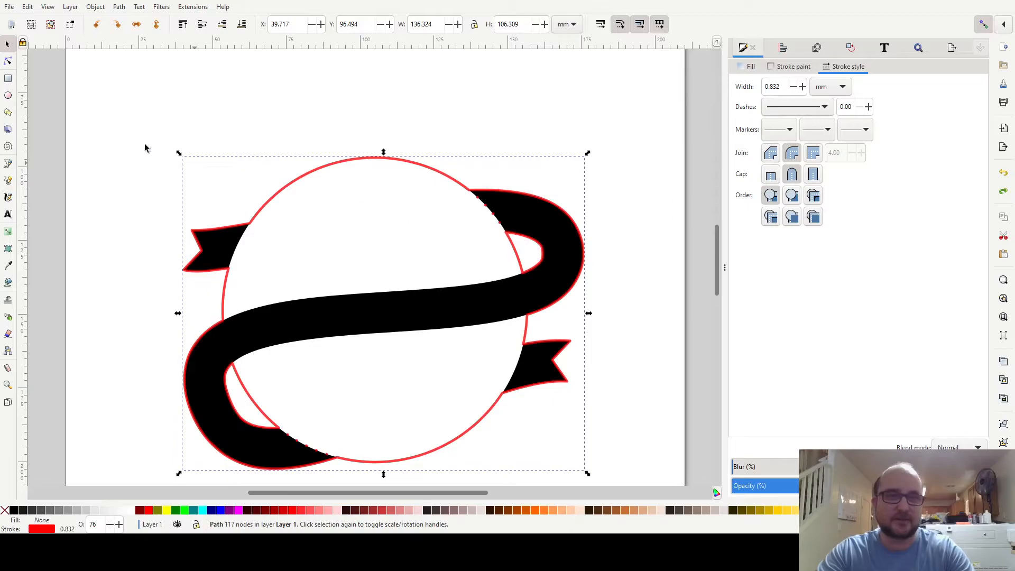
click(8, 61)
scroll(476, 252, up, 2)
scroll(475, 253, up, 1)
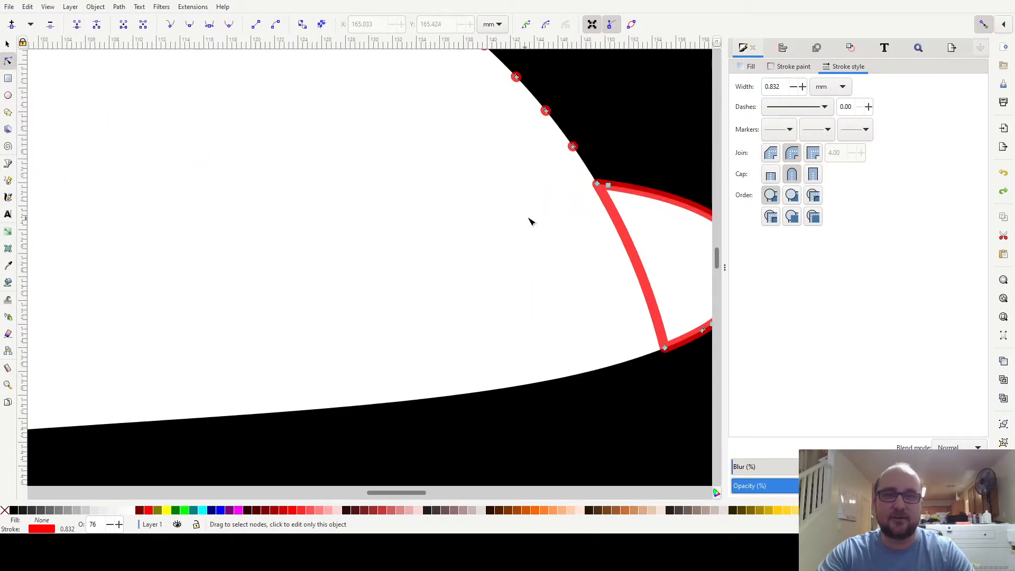
scroll(527, 219, up, 1)
scroll(460, 373, up, 1)
drag(519, 342, 384, 200)
key(Delete)
Delete the stray nodes of the red outline along the circle's cut at the lower-left ribbon fold and deselect it.
scroll(397, 188, down, 2)
scroll(464, 231, down, 1)
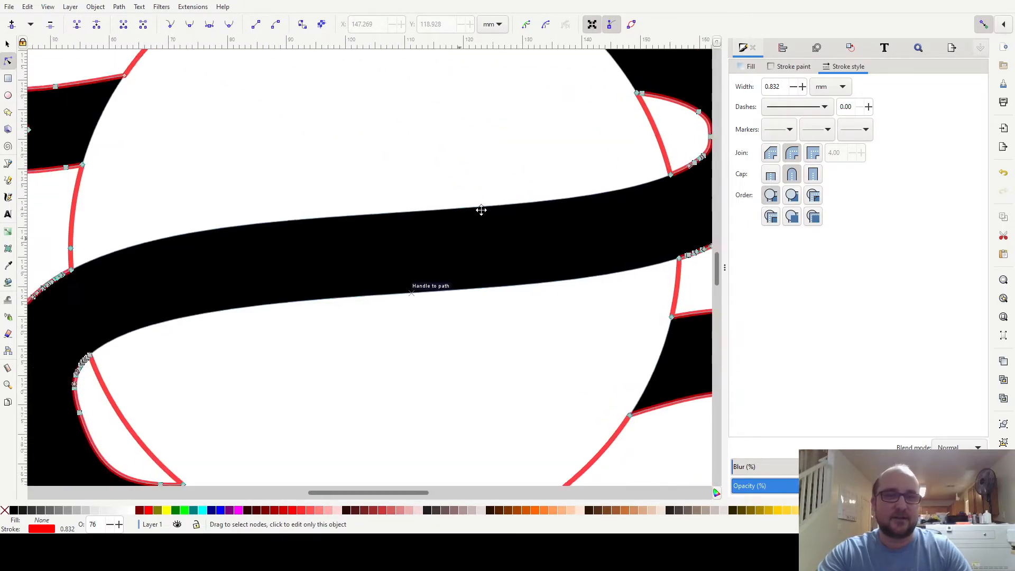
scroll(303, 331, up, 1)
scroll(347, 260, up, 1)
scroll(337, 318, up, 2)
drag(300, 291, 489, 429)
key(Delete)
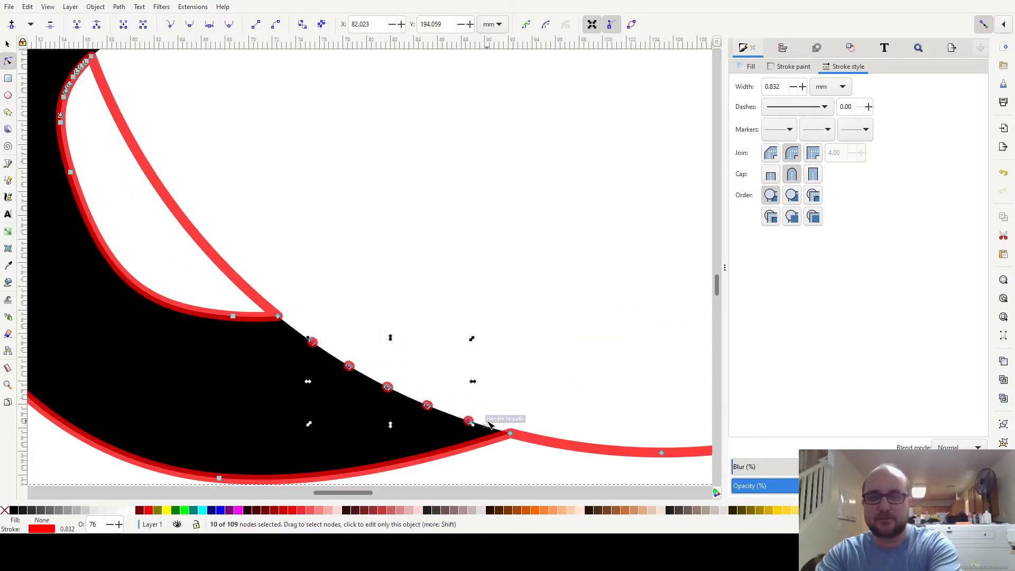
click(7, 46)
click(542, 293)
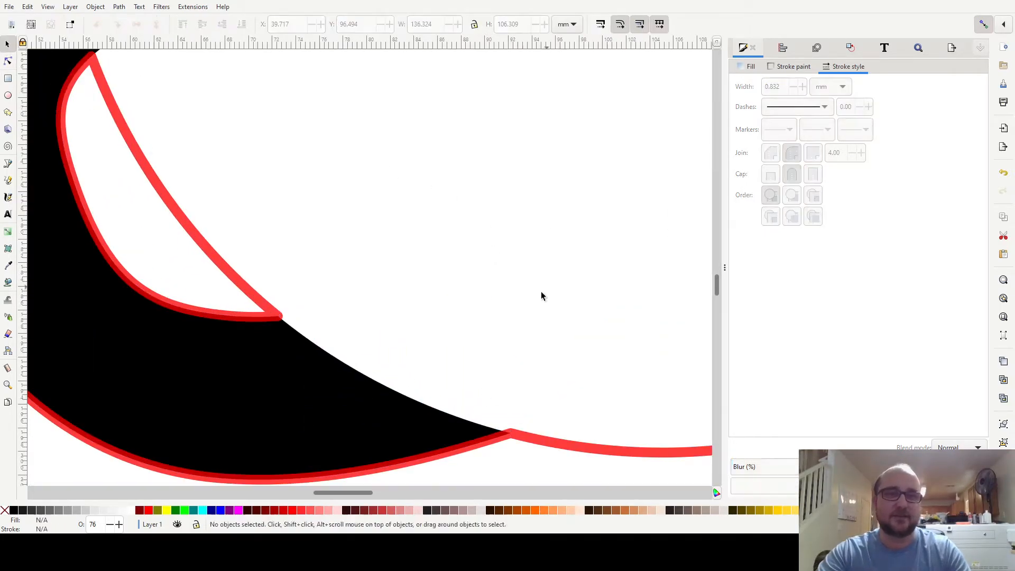
scroll(541, 293, down, 3)
scroll(473, 360, down, 1)
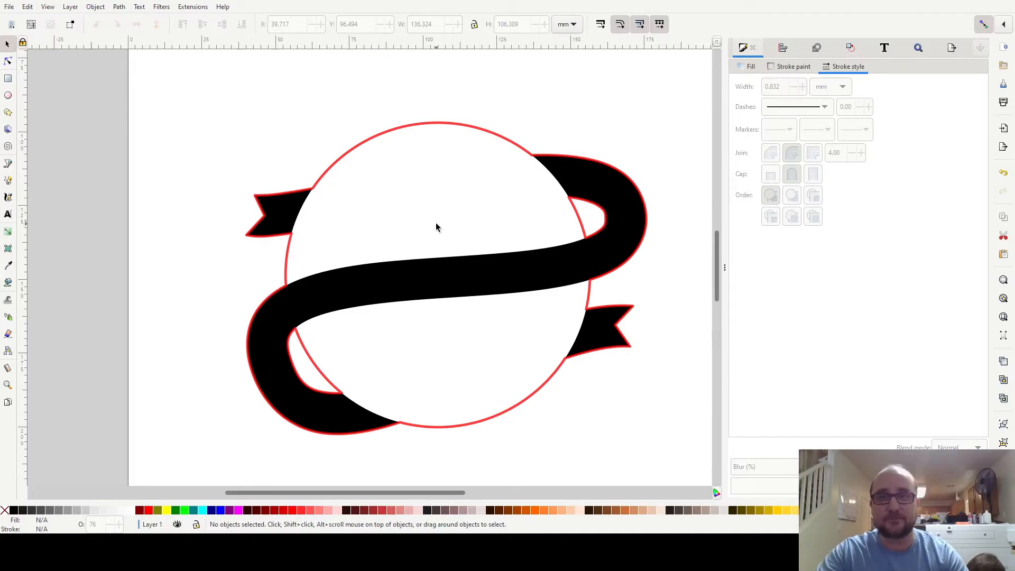
Copy the red outline together with the black ribbon, and undo back to the separate aqua middle section.
click(322, 173)
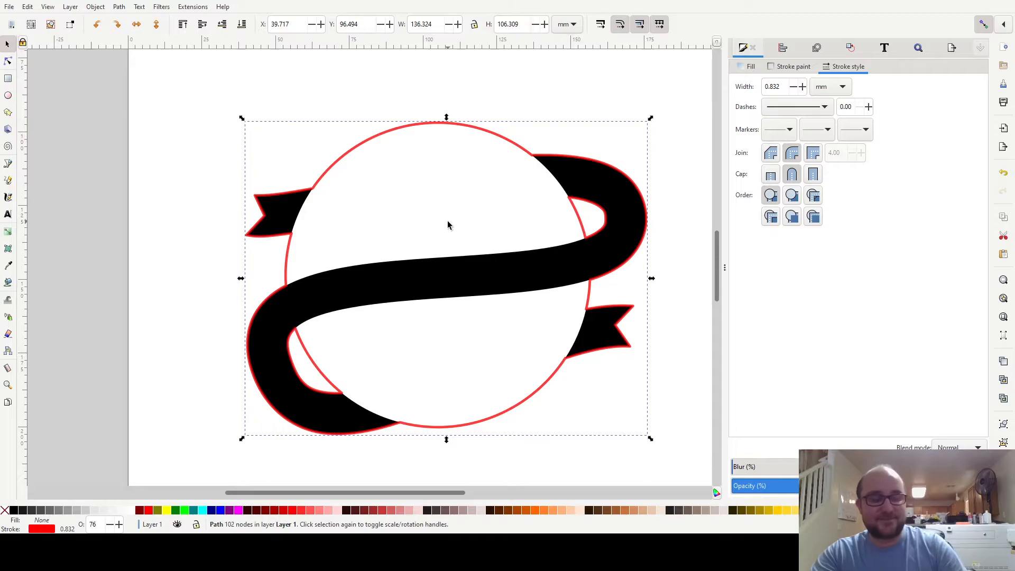
shift+click(380, 293)
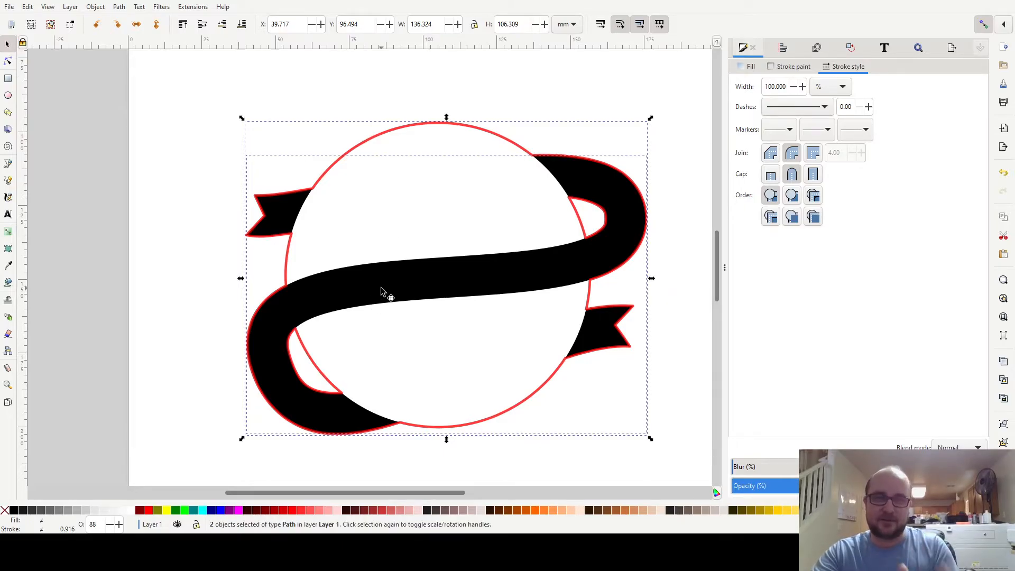
key(ctrl+z)
key(ctrl+z)
key(ctrl+z)
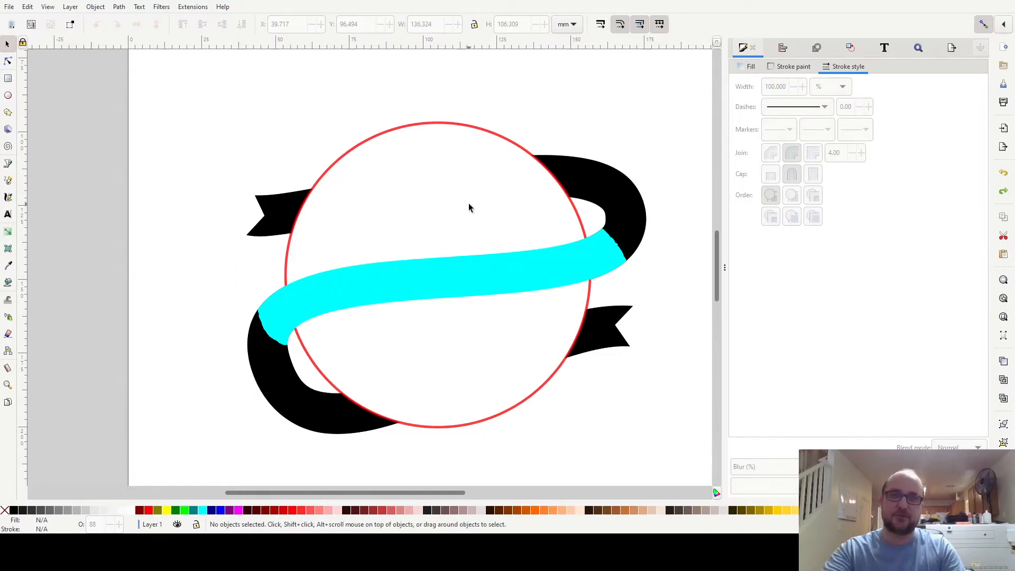
Paste the copied outlined ribbon beside the original artwork, over the page's right edge.
click(304, 217)
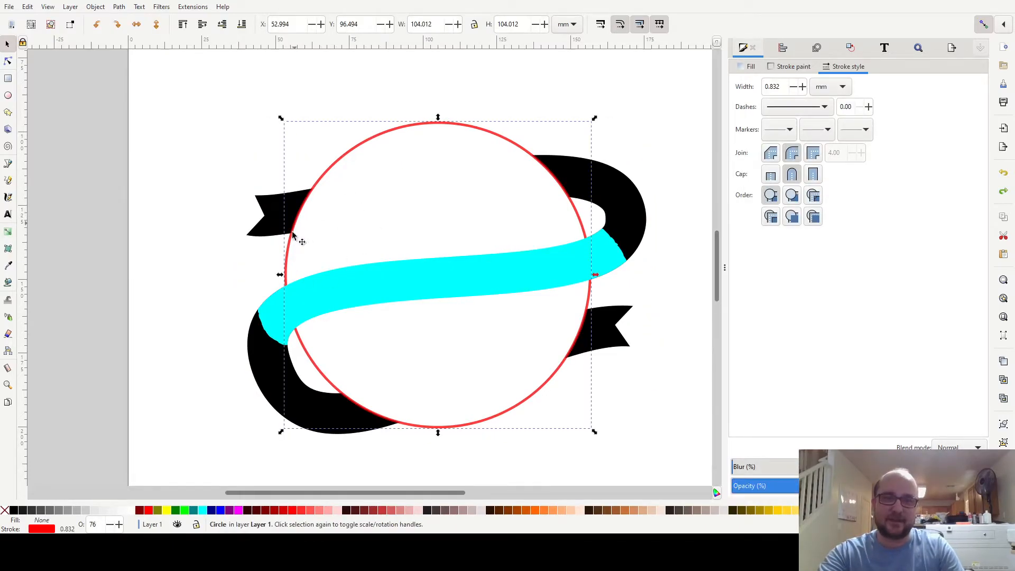
click(633, 277)
scroll(554, 242, right, 5)
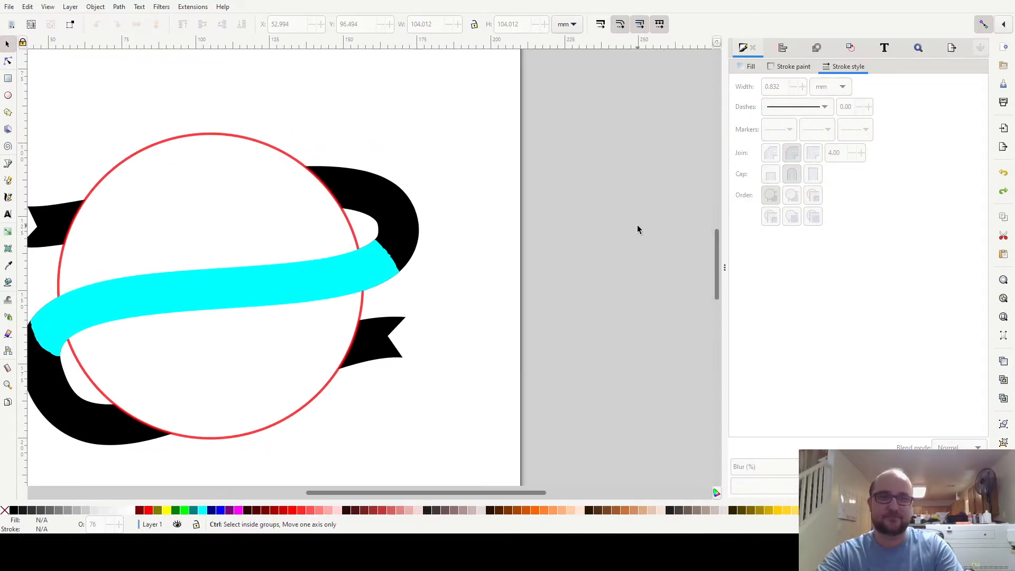
key(ctrl+v)
Move the original red circle onto the pasted ribbon at X 194.824, Y 74.924 mm, and set its stroke to blue.
click(329, 272)
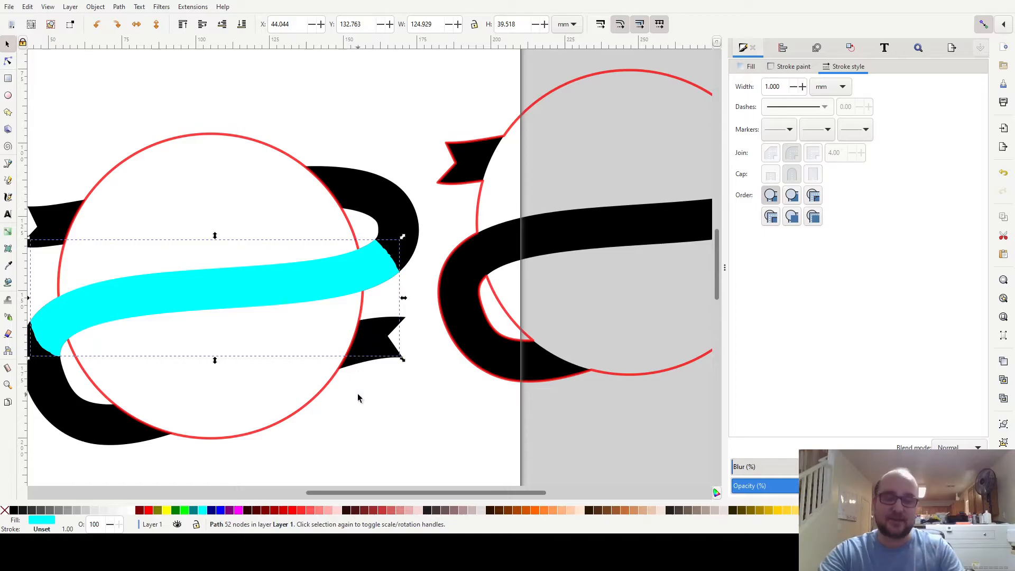
scroll(357, 392, down, 2)
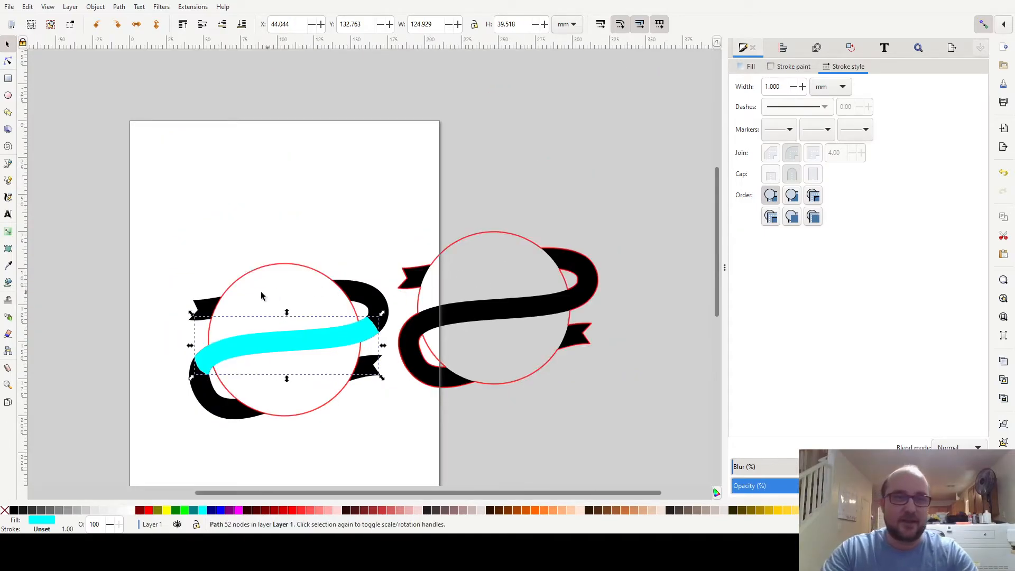
drag(216, 313, 426, 277)
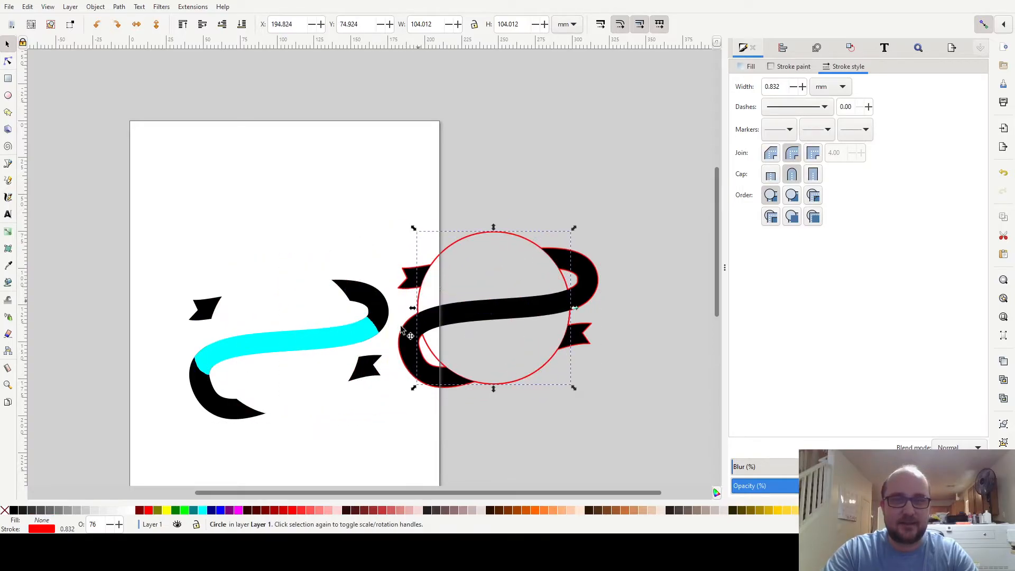
right_click(223, 515)
click(245, 460)
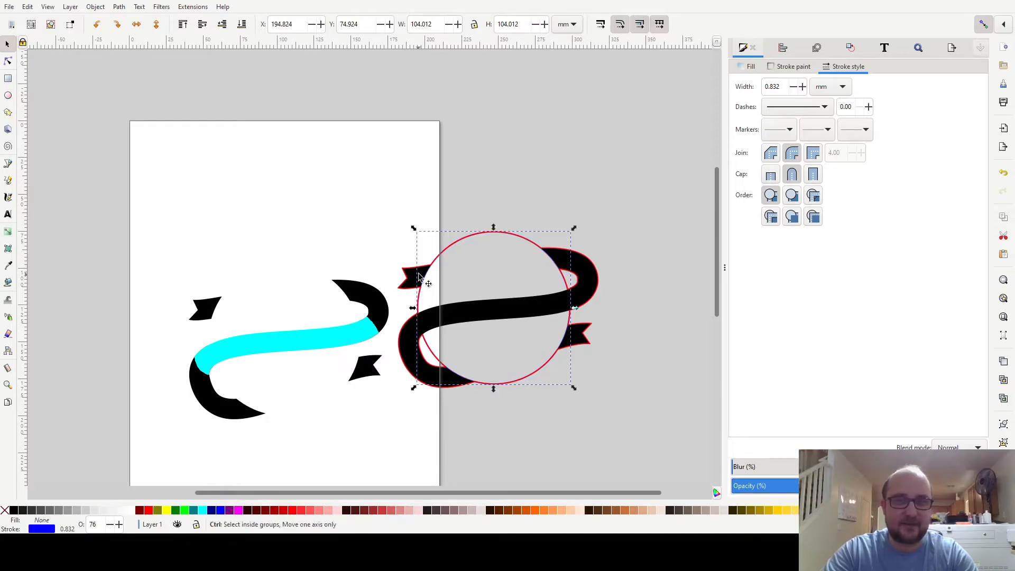
Inspect how the blue circle fits against the cut edges of the pasted ribbon and its tails.
scroll(427, 279, up, 5)
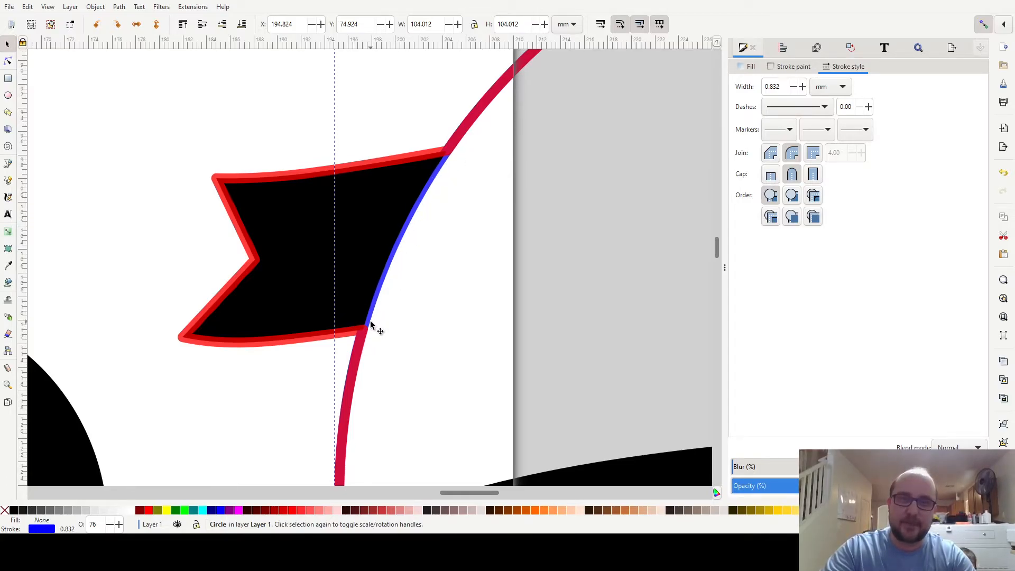
key(ctrl)
scroll(376, 298, down, 5)
scroll(446, 290, right, 3)
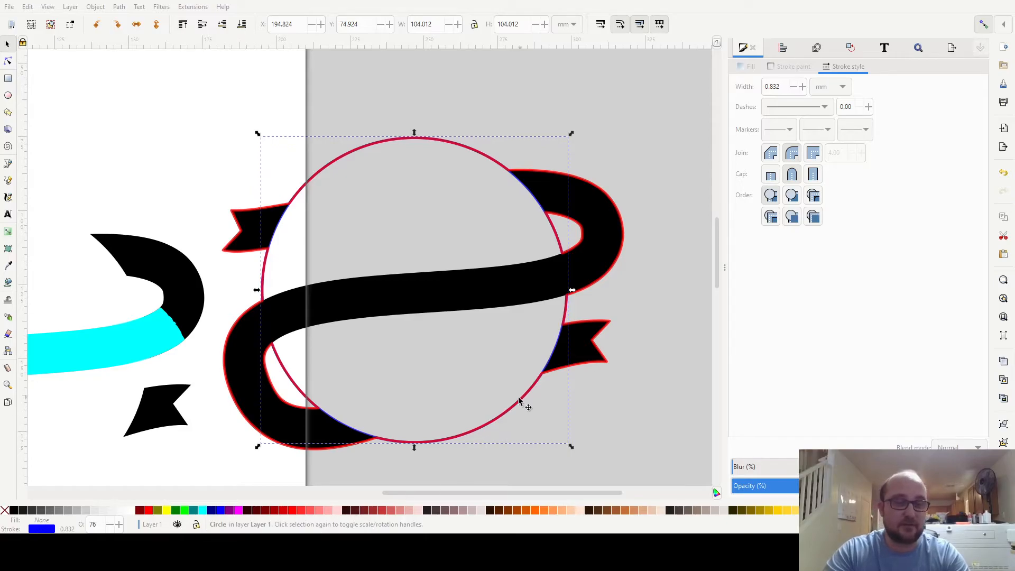
mouse_move(468, 349)
mouse_down()
mouse_move(524, 338)
mouse_move(417, 349)
mouse_up()
key(Escape)
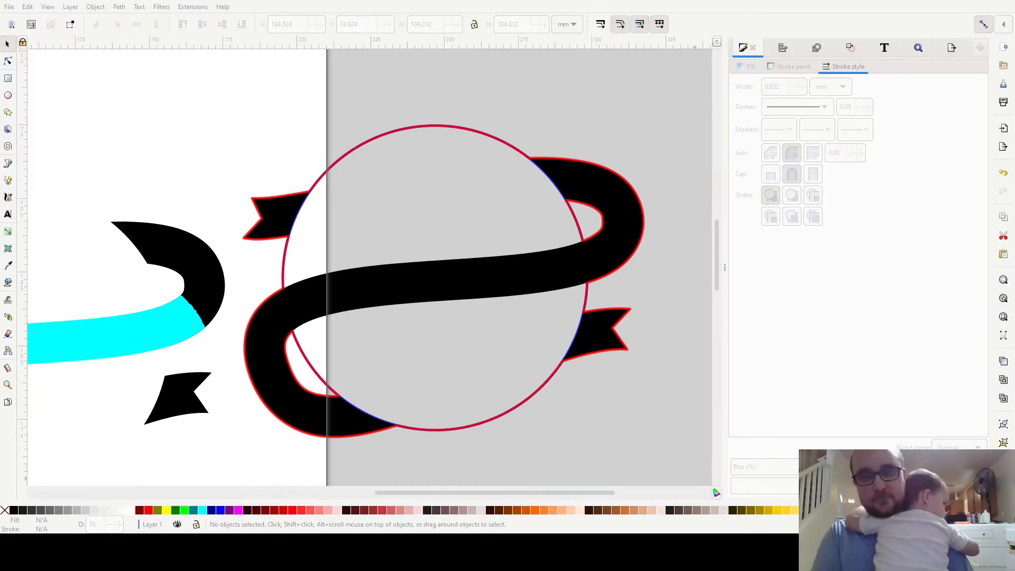
mouse_move(495, 376)
mouse_down()
mouse_move(545, 333)
mouse_move(496, 348)
mouse_up()
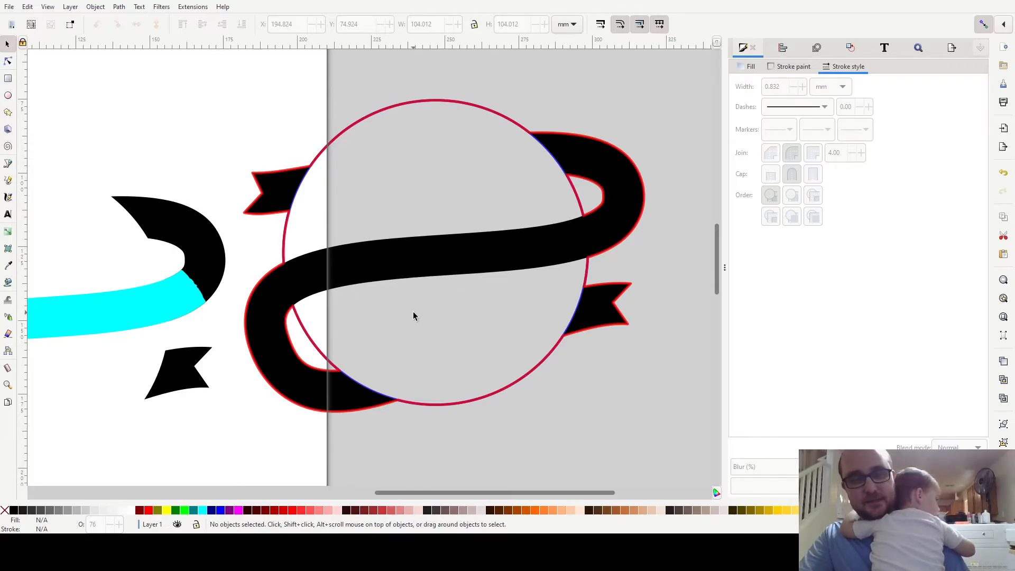
scroll(231, 349, down, 1)
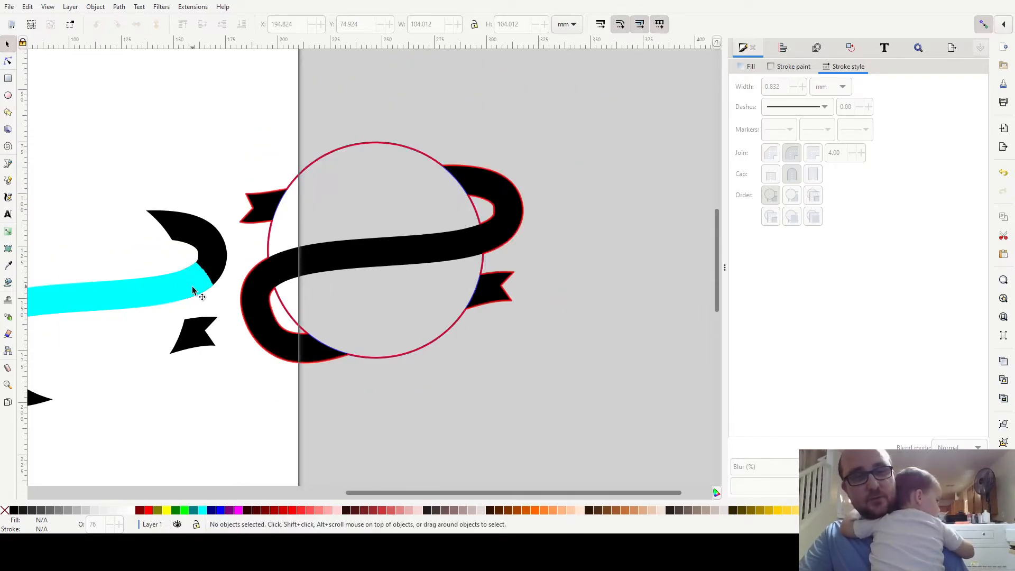
Move the original ribbon pieces, including the aqua middle section, well off the page to clear the working area.
click(199, 288)
shift+click(220, 263)
drag(206, 345, 607, 169)
scroll(586, 293, left, 3)
scroll(338, 95, left, 5)
Group the outlined ribbon with its circle and centre the group horizontally and vertically relative to the page.
drag(310, 86, 562, 383)
scroll(365, 335, left, 4)
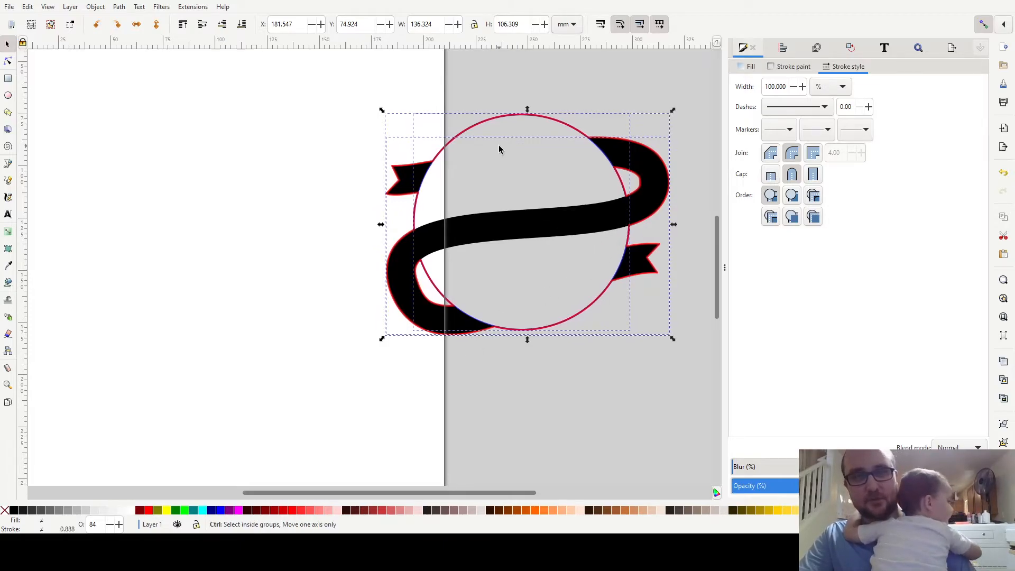
key(ctrl+g)
click(782, 48)
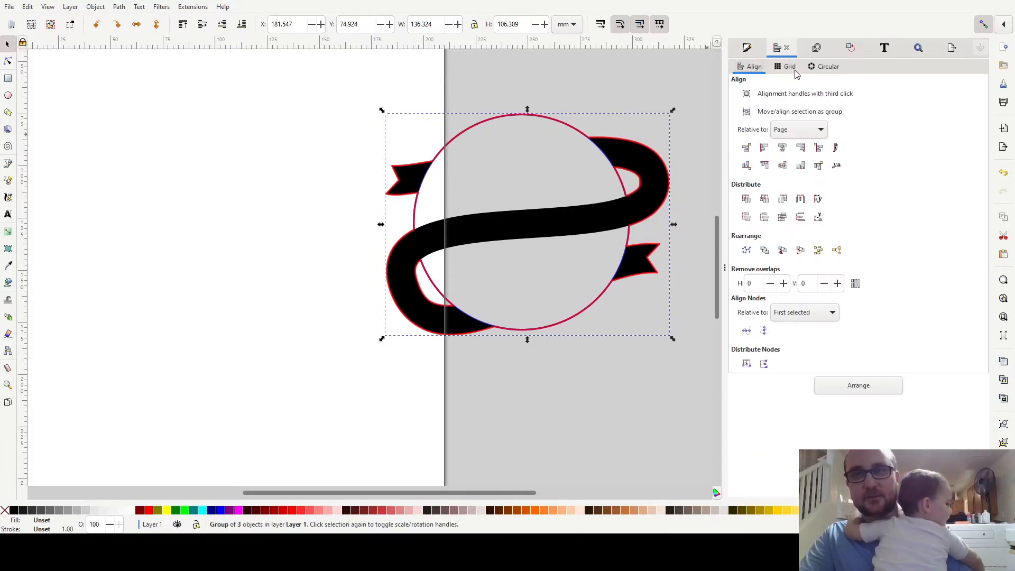
click(782, 147)
click(783, 165)
scroll(258, 357, left, 6)
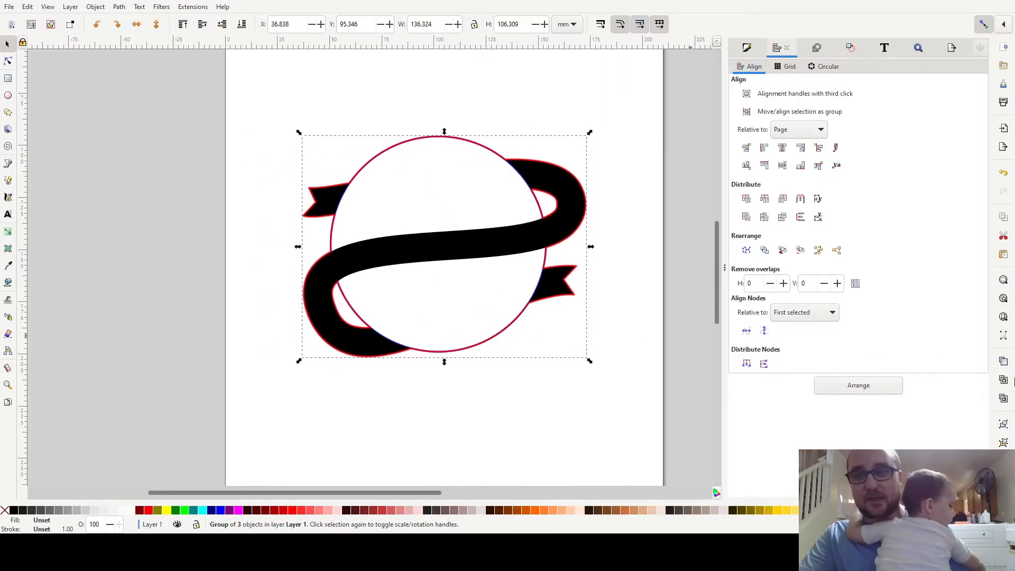
Ungroup the centred artwork into its separate objects and deselect everything.
key(ctrl+shift+g)
key(ctrl+shift+g)
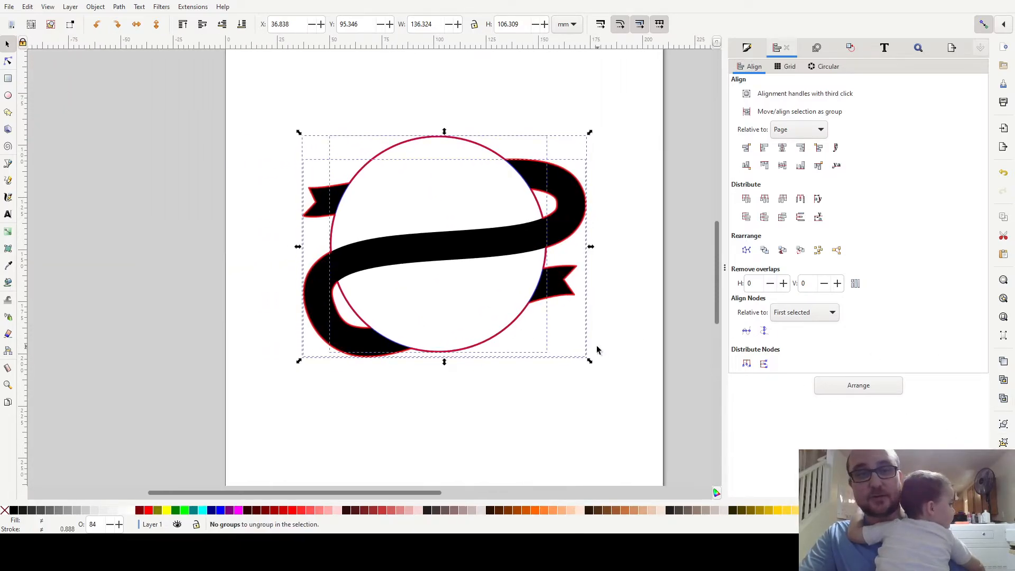
key(Escape)
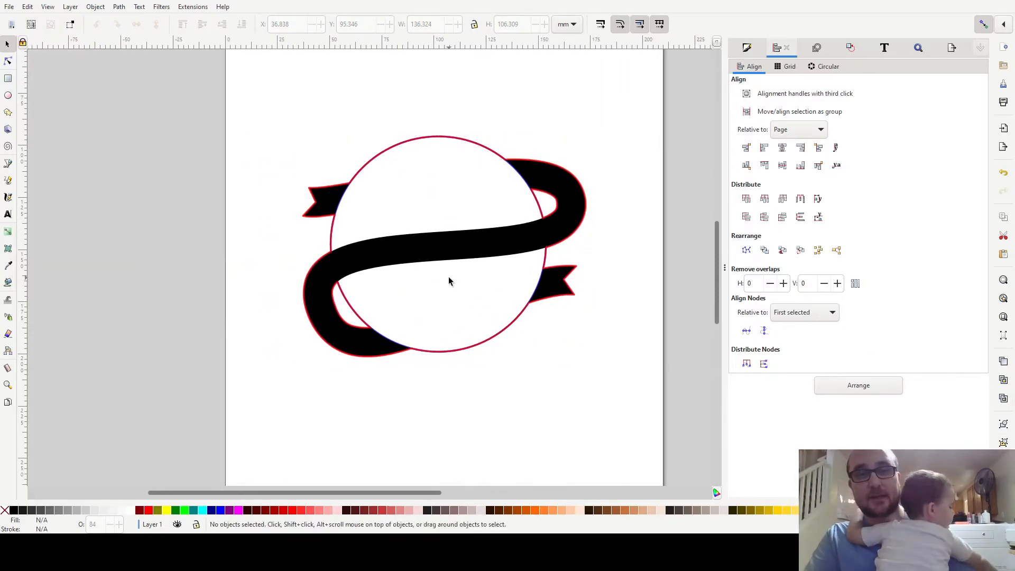
Move the aqua middle section onto the matching band of the centred ribbon at X 41.166, Y 131.615 mm.
click(426, 257)
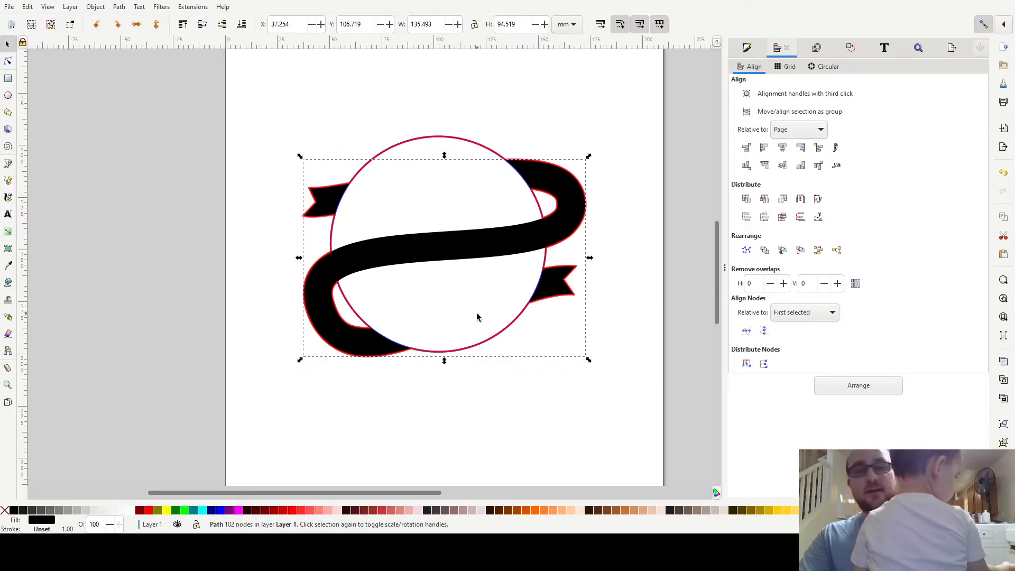
drag(500, 290, 364, 315)
scroll(548, 297, down, 1)
drag(508, 292, 338, 312)
click(698, 148)
drag(700, 147, 187, 307)
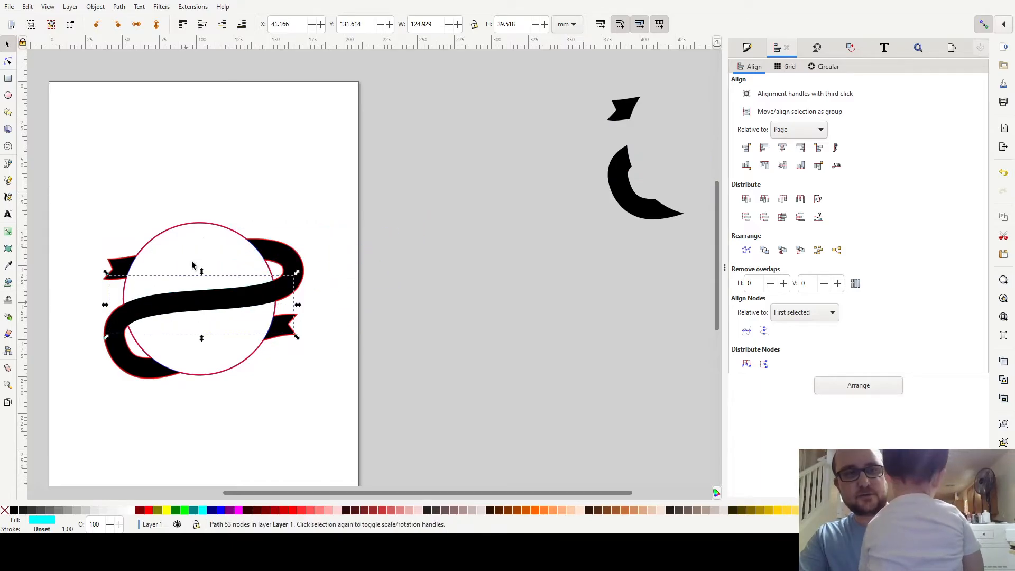
scroll(217, 349, up, 3)
mouse_move(330, 211)
mouse_down()
mouse_move(306, 221)
mouse_move(314, 214)
mouse_up()
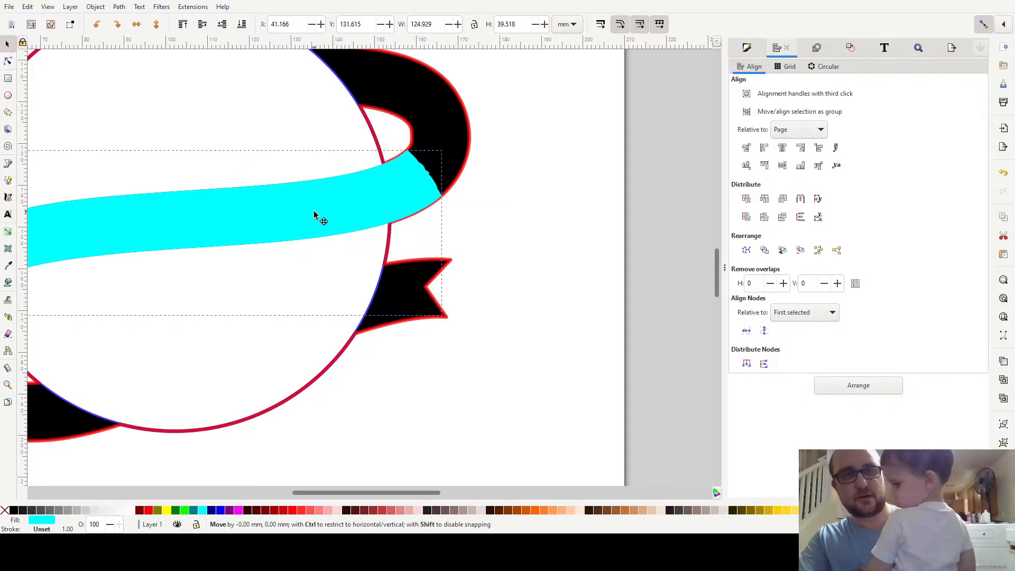
drag(315, 236, 550, 193)
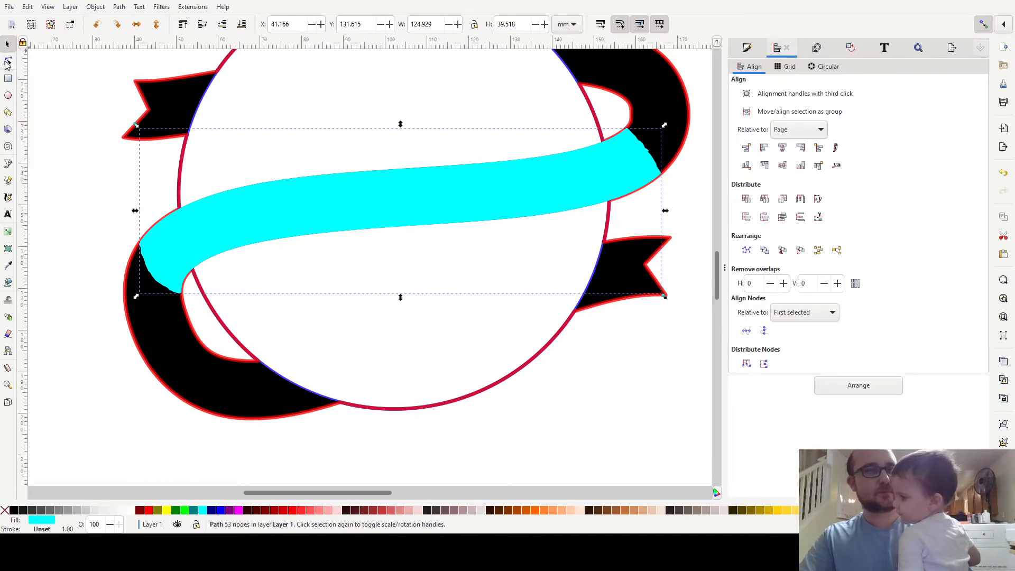
Remove the aqua middle section's fill and set its stroke to magenta.
click(5, 510)
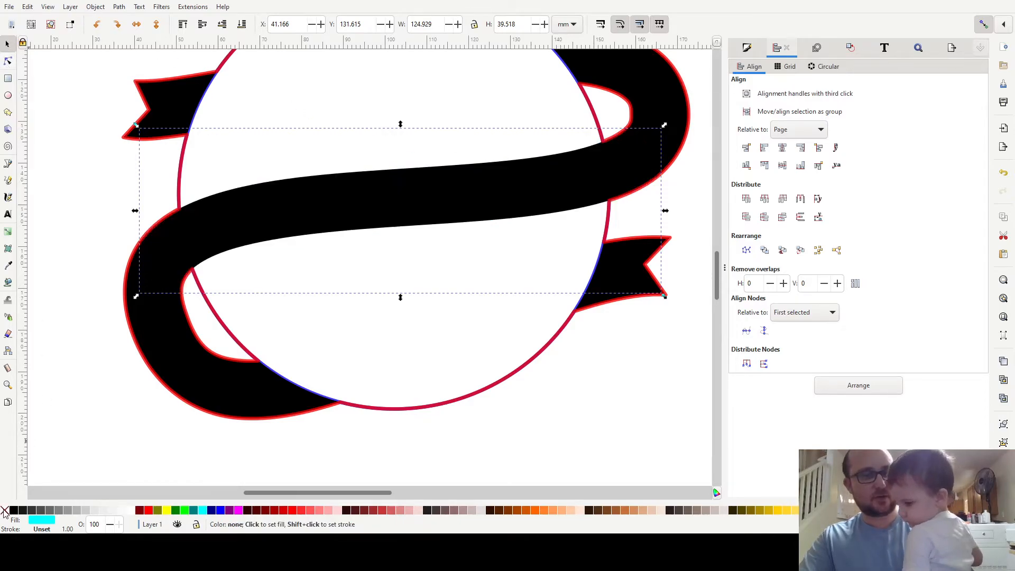
right_click(239, 511)
click(274, 459)
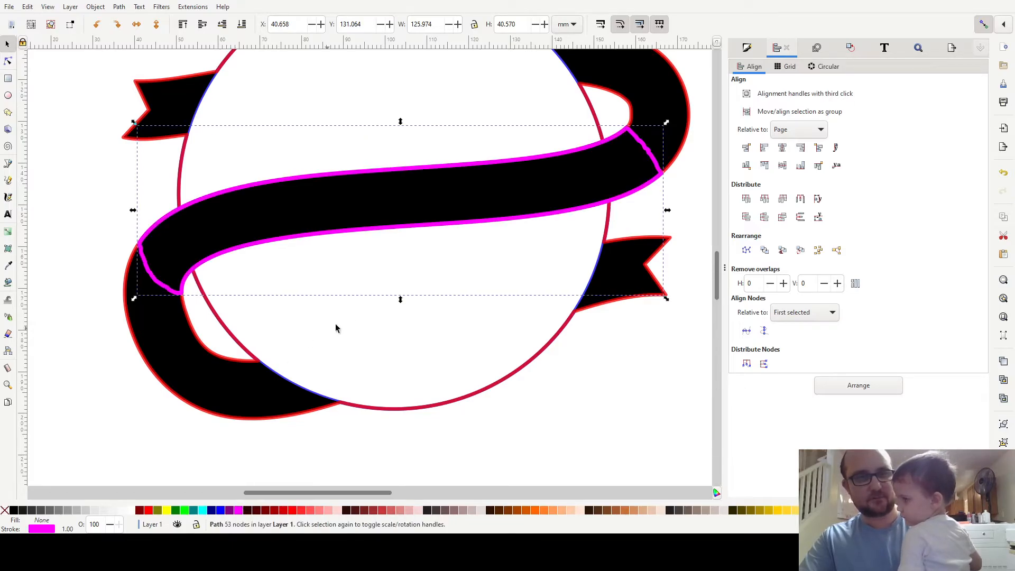
Delete a cluster of nodes along the jagged right-hand end of the magenta outline.
key(n)
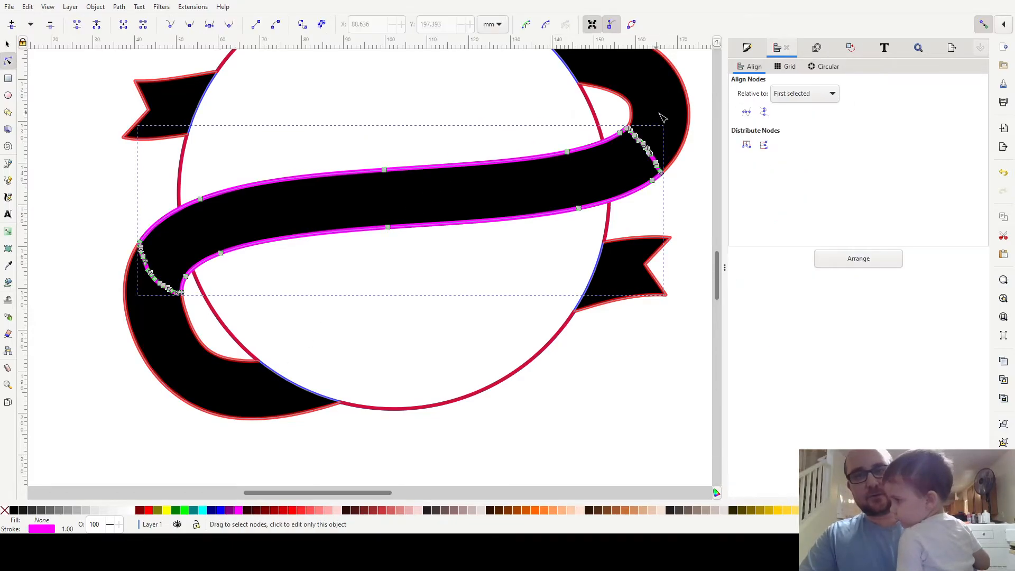
ctrl+scroll(680, 176, up, 2)
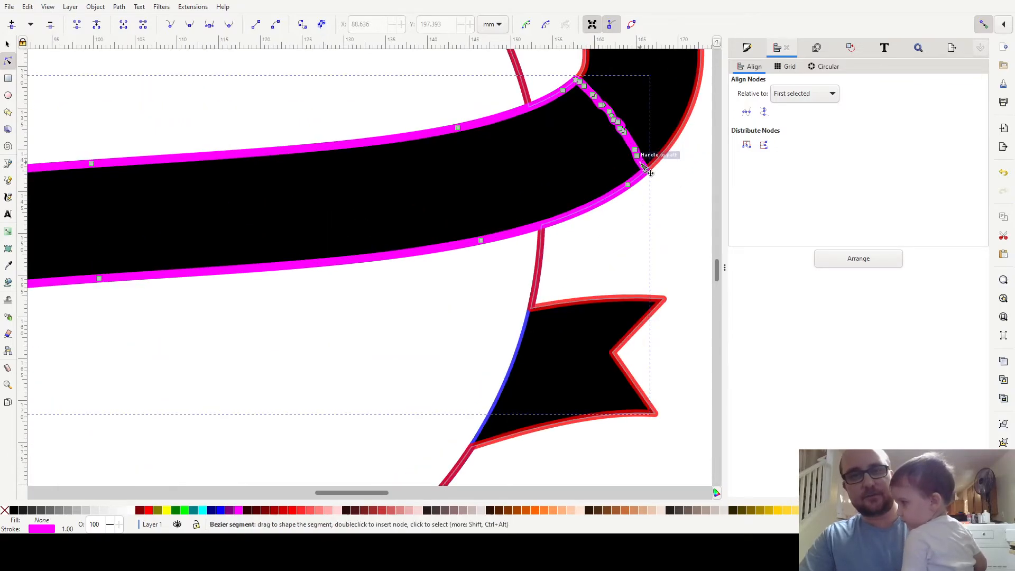
drag(644, 168, 608, 128)
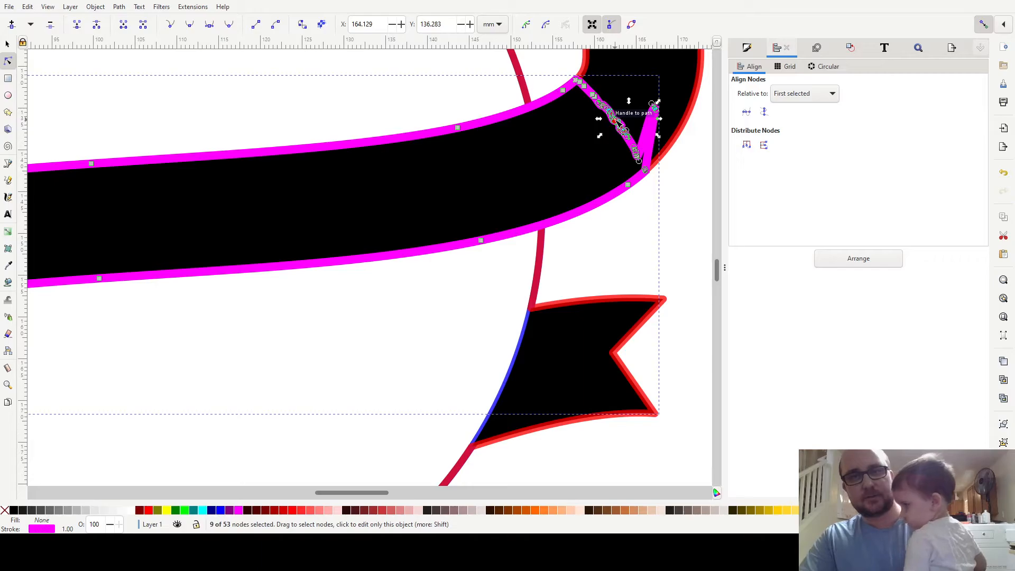
key(Delete)
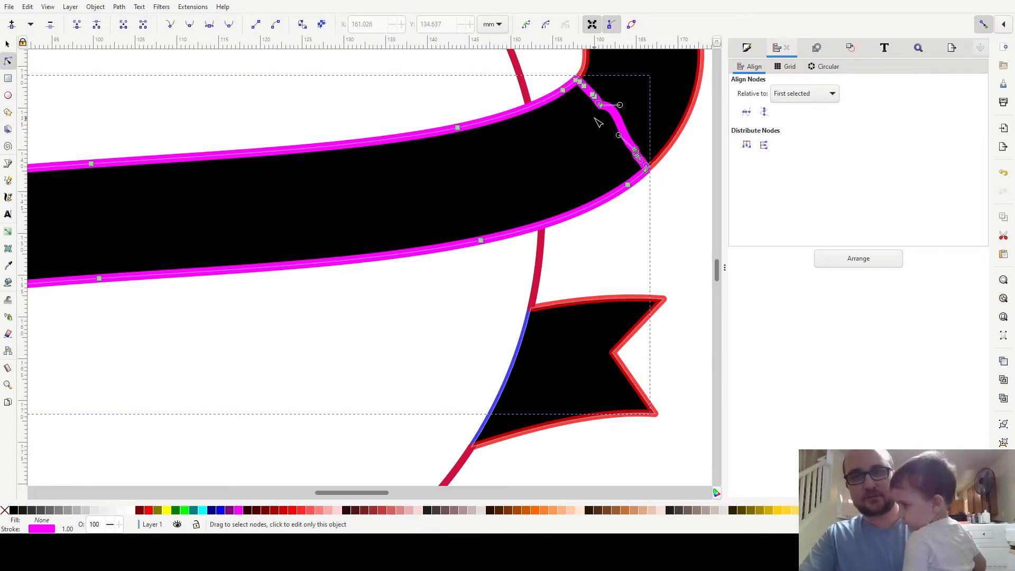
Delete the magenta outline's remaining nodes at its jagged right-hand end together with those along the adjoining upper edge.
click(635, 152)
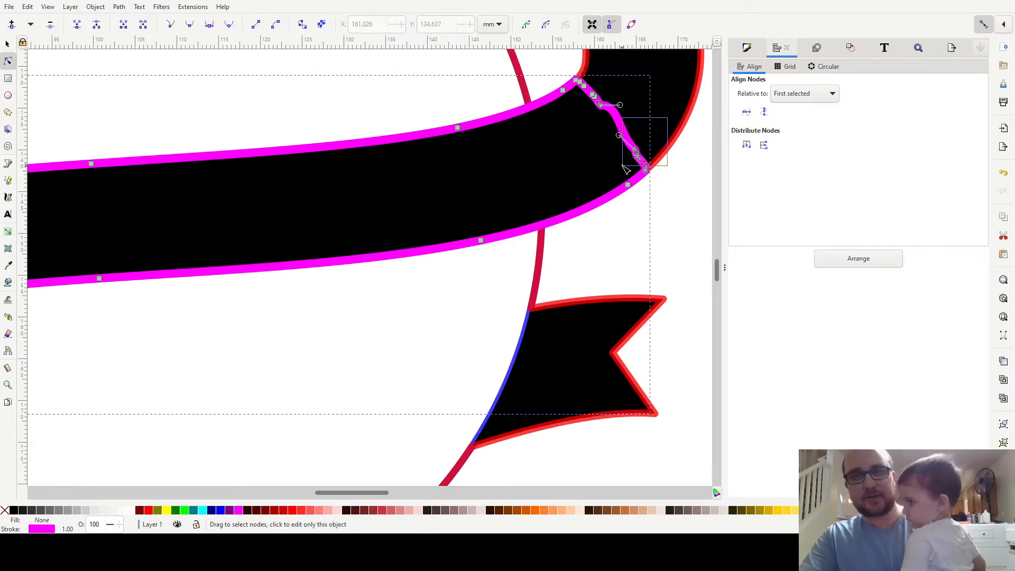
drag(651, 175, 526, 63)
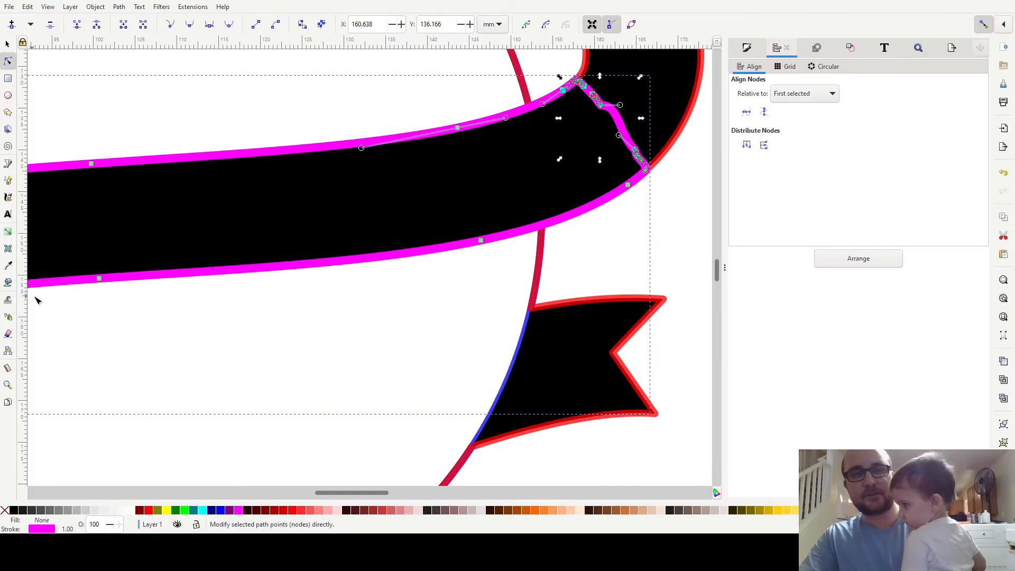
scroll(343, 124, down, 2)
drag(279, 104, 435, 102)
drag(326, 88, 598, 162)
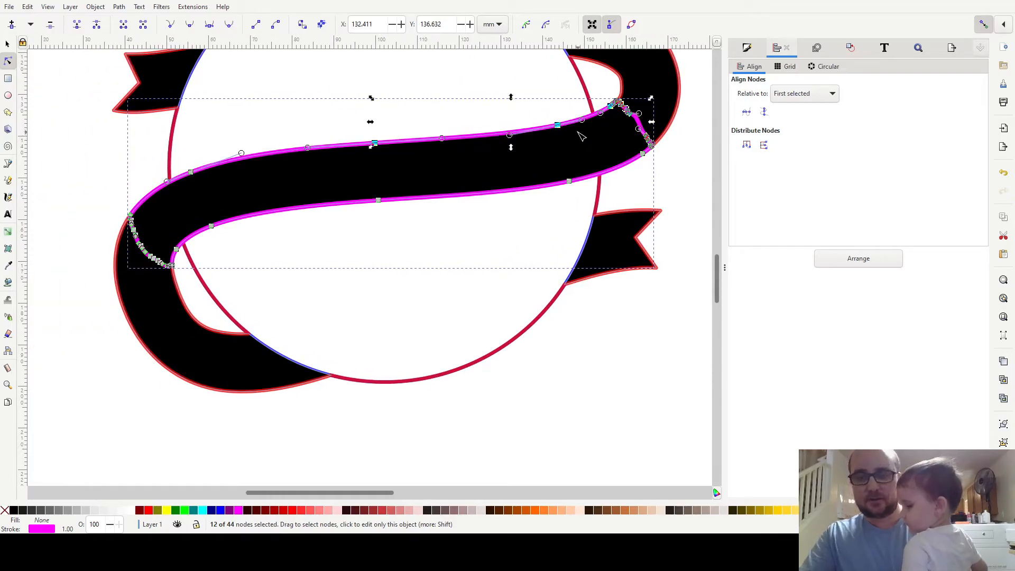
key(Delete)
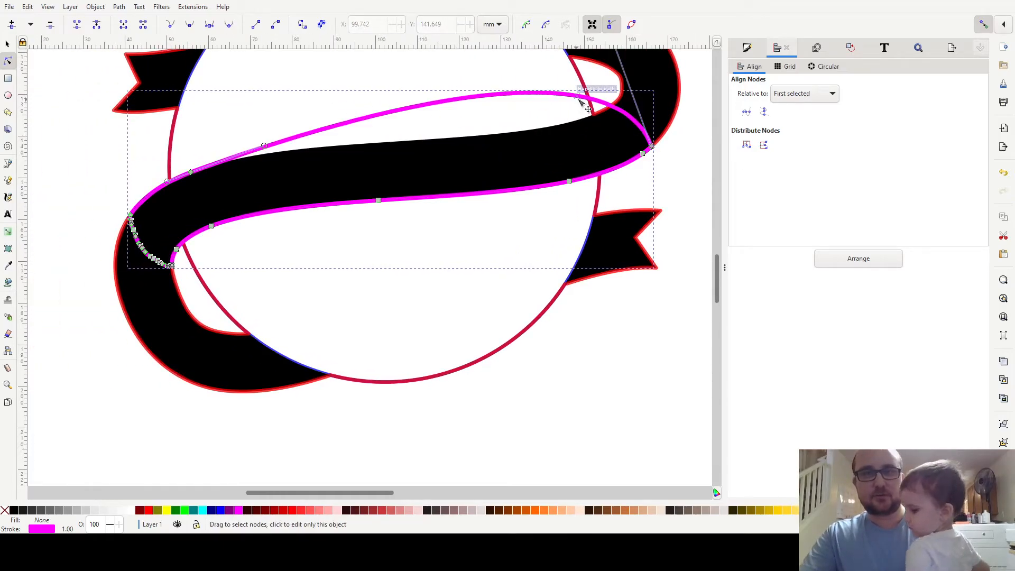
Delete the bulging segment along the magenta outline's upper edge and deselect the path.
click(589, 104)
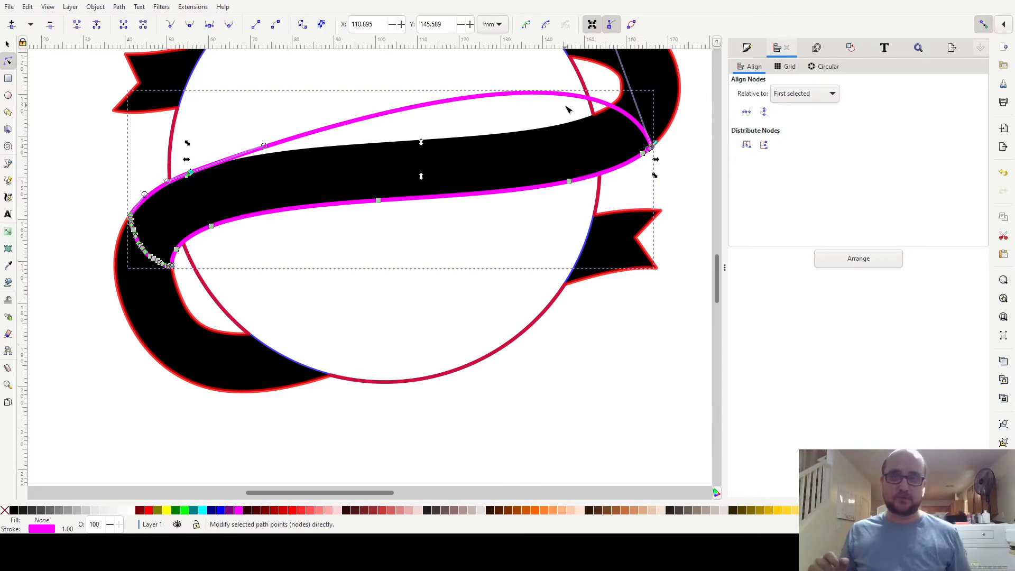
click(143, 24)
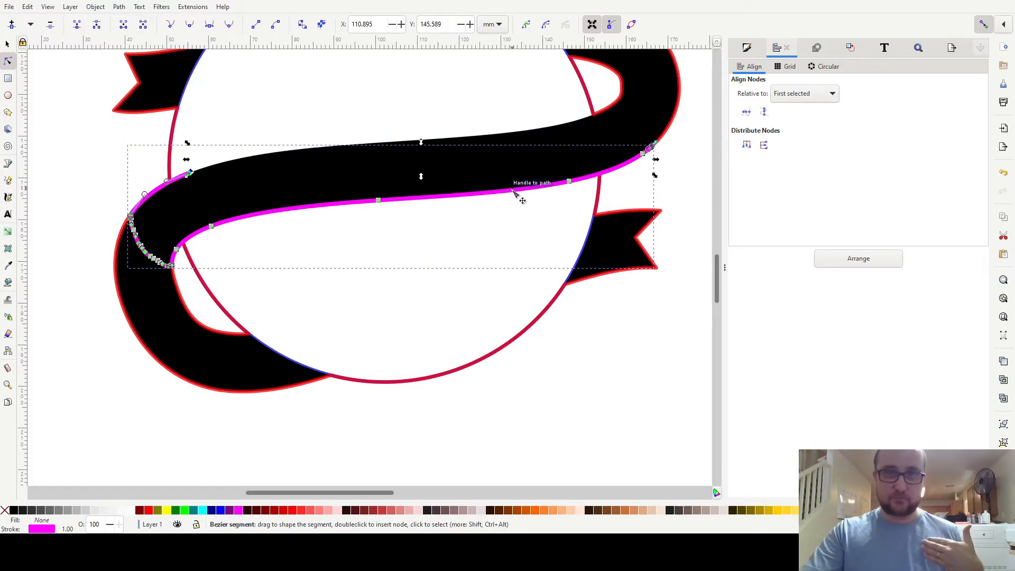
click(7, 44)
click(55, 171)
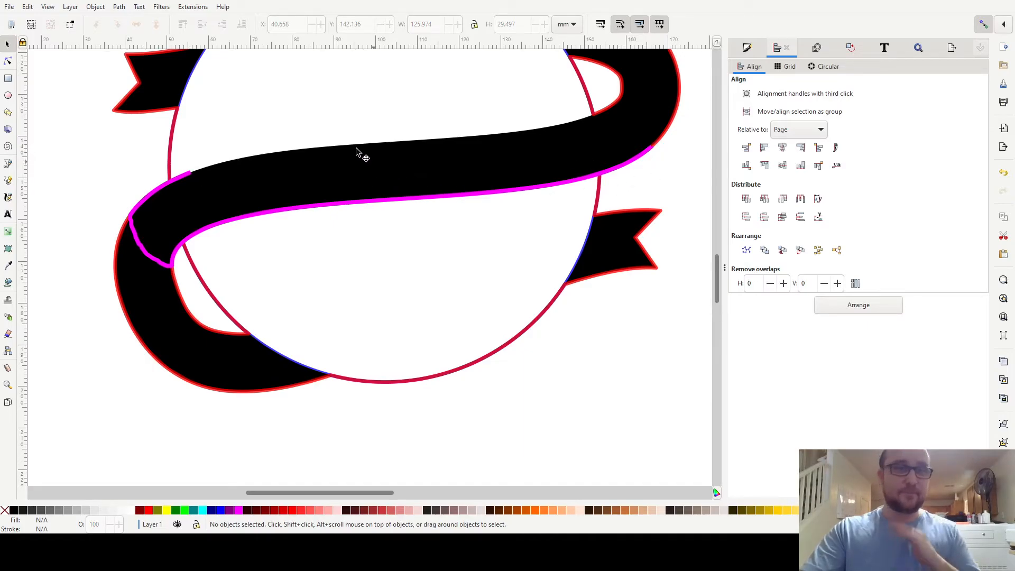
Delete the magenta path's leftover upper-left nodes and its jagged left-hand end, leaving only the lower edge.
double_click(186, 176)
drag(61, 126, 227, 197)
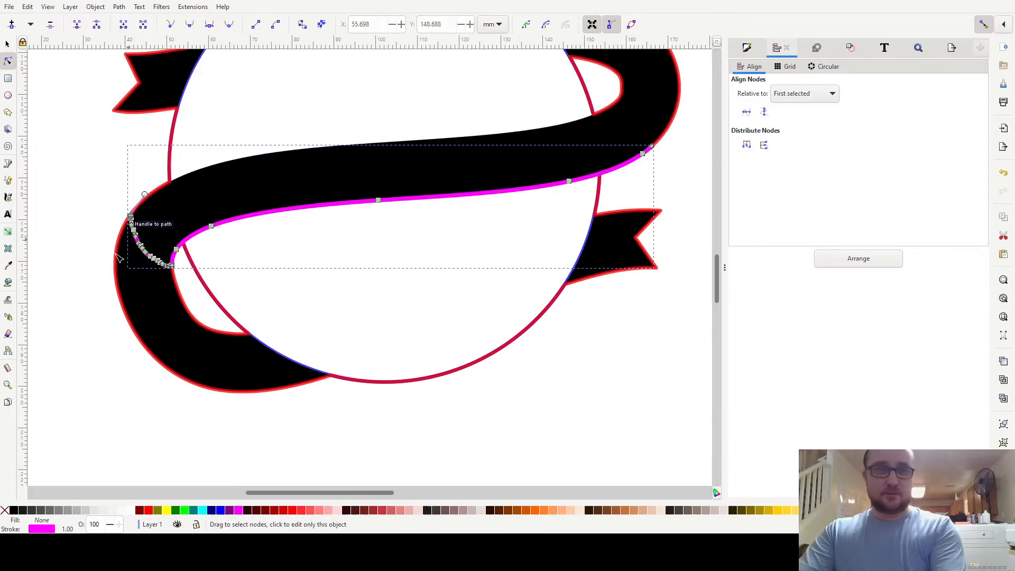
drag(81, 165, 174, 293)
key(Delete)
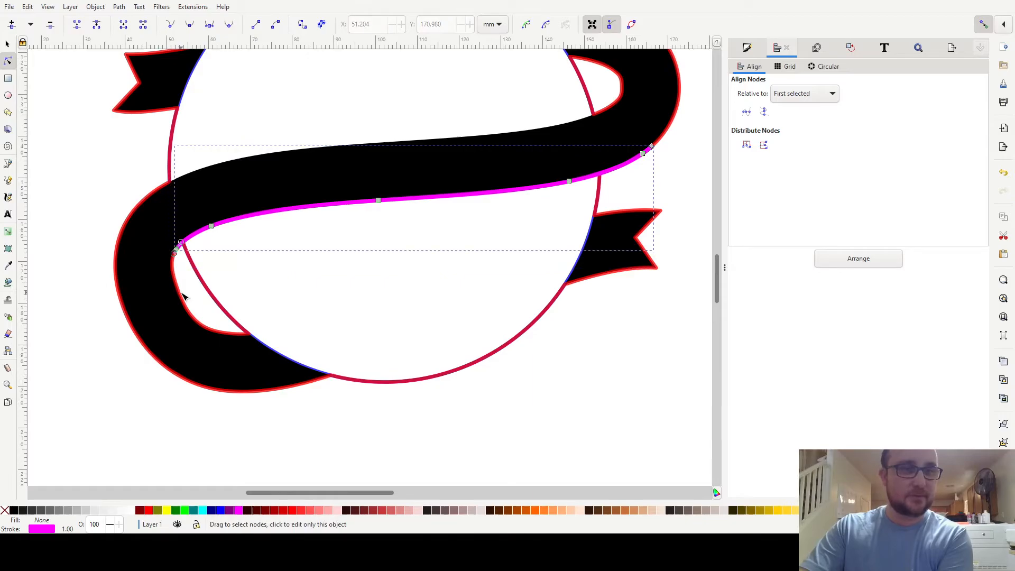
Add a node to the magenta lower edge just past the circle's right side, delete the nodes beyond it, and deselect.
double_click(612, 171)
drag(671, 181, 636, 119)
key(Delete)
key(Escape)
key(s)
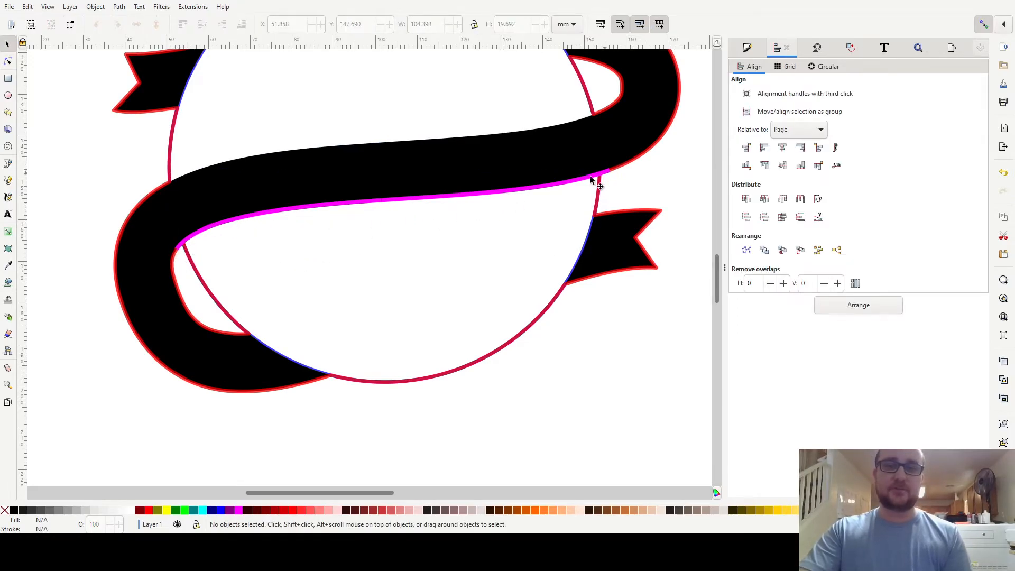
drag(384, 304, 405, 371)
click(476, 257)
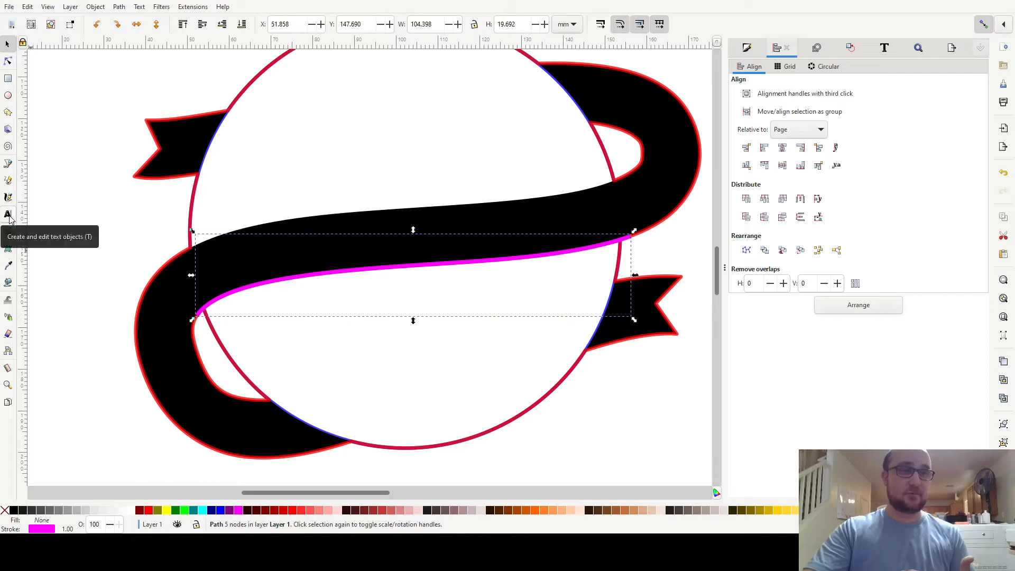
mouse_move(199, 141)
mouse_down()
mouse_move(113, 275)
mouse_move(40, 270)
mouse_move(103, 213)
mouse_move(106, 270)
mouse_move(501, 271)
mouse_move(516, 333)
mouse_up()
scroll(111, 228, down, 3)
key(ctrl+z)
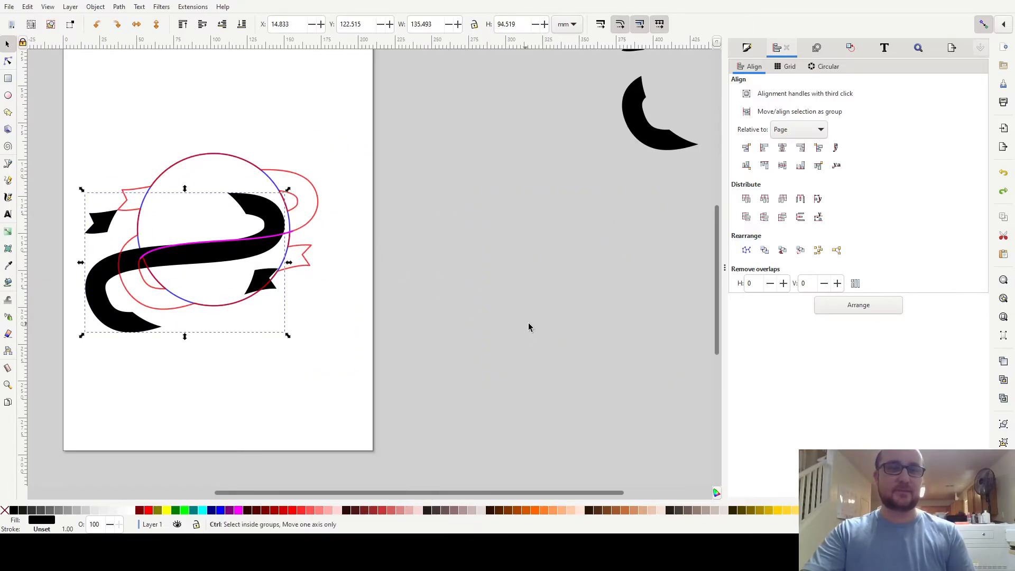
key(ctrl+z)
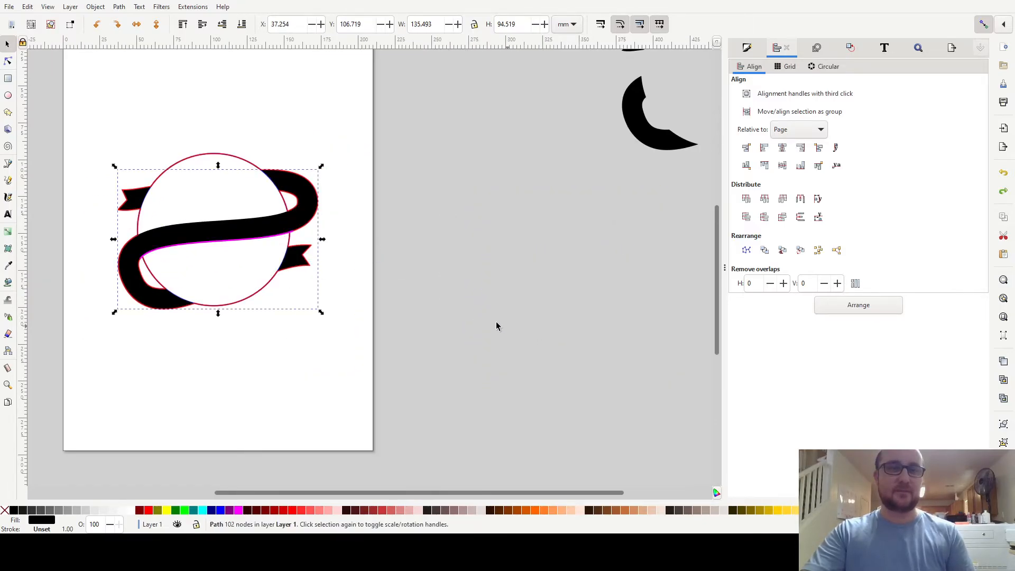
Set the black ribbon's stroke to blue, remove its fill, and deselect it.
right_click(221, 510)
click(269, 463)
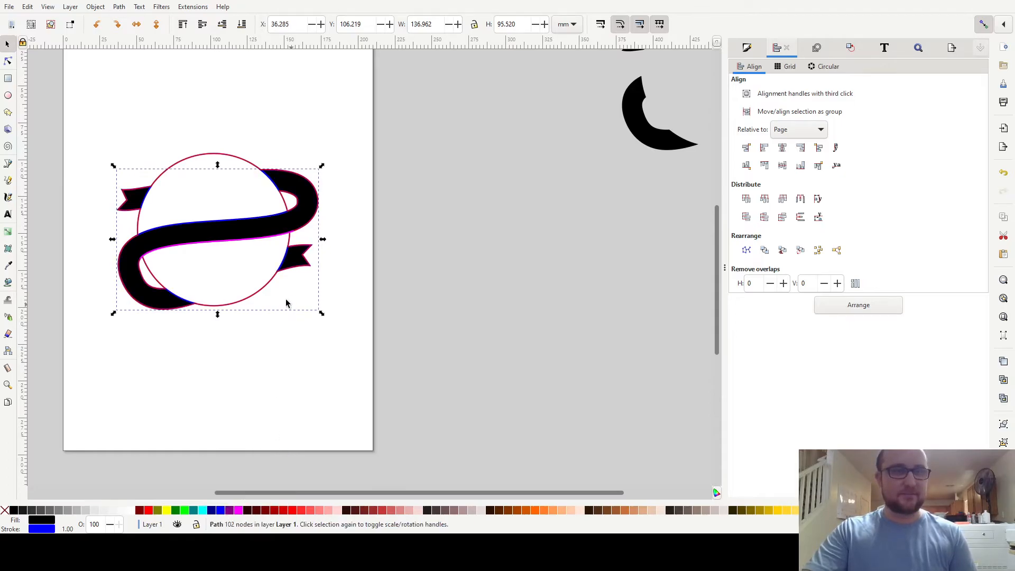
click(5, 511)
click(242, 344)
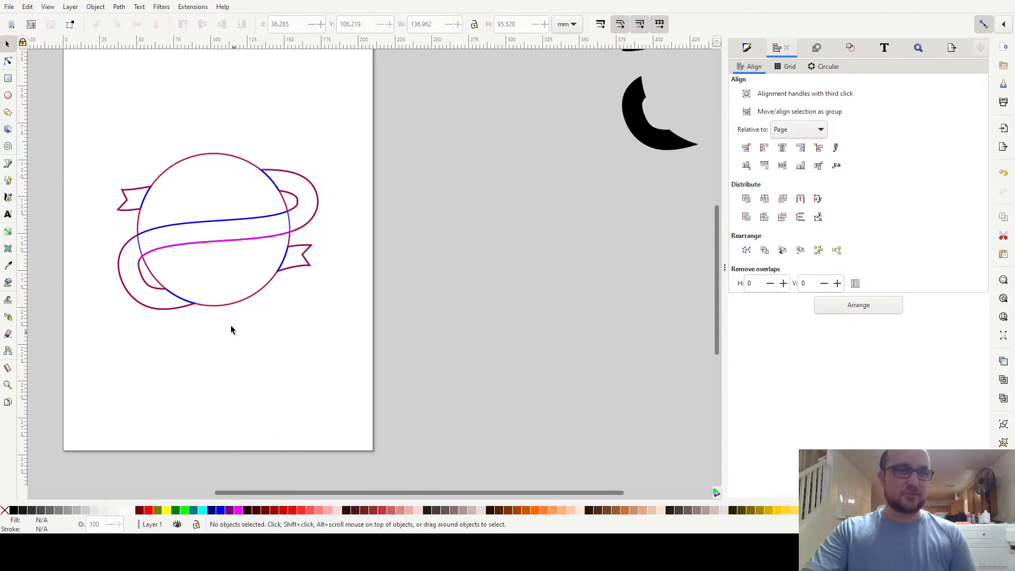
ctrl+scroll(205, 254, up, 3)
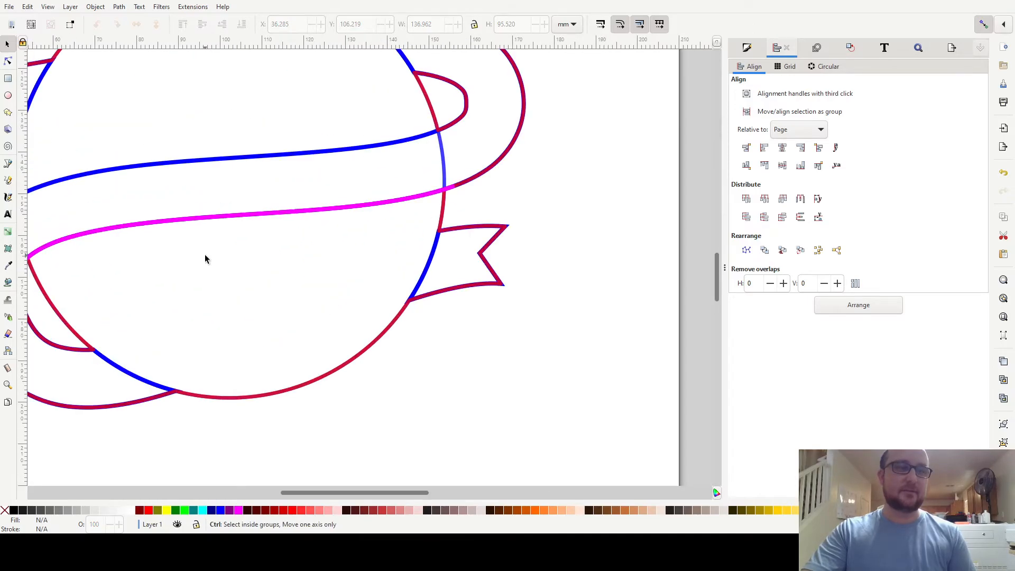
scroll(205, 255, down, 1)
scroll(214, 260, left, 5)
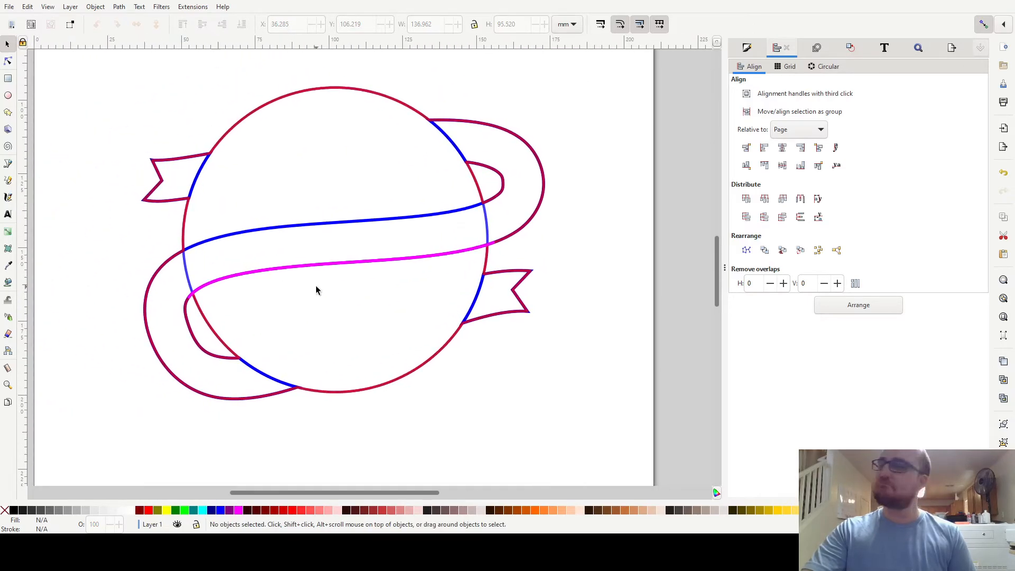
drag(312, 262, 315, 193)
key(ctrl+z)
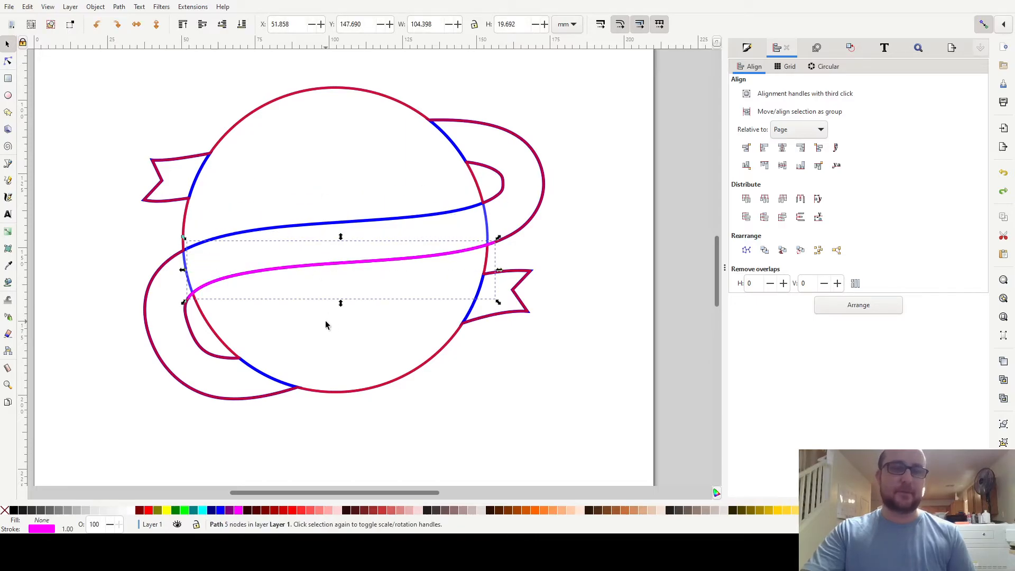
Add the text "Merry Christmas" at 30 pt inside the upper half of the circle.
click(8, 214)
click(260, 172)
text(M)
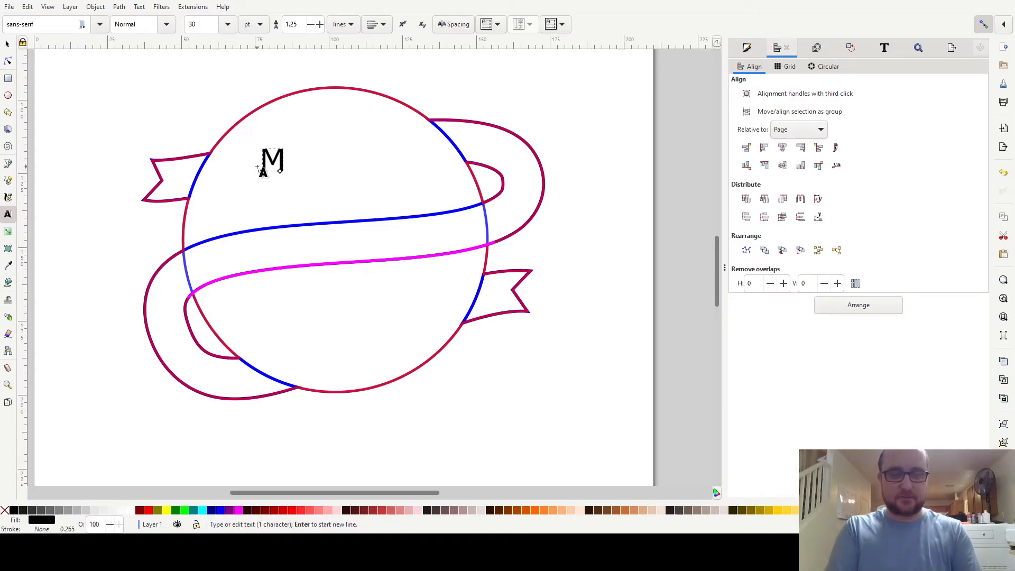
text(erry Christmas)
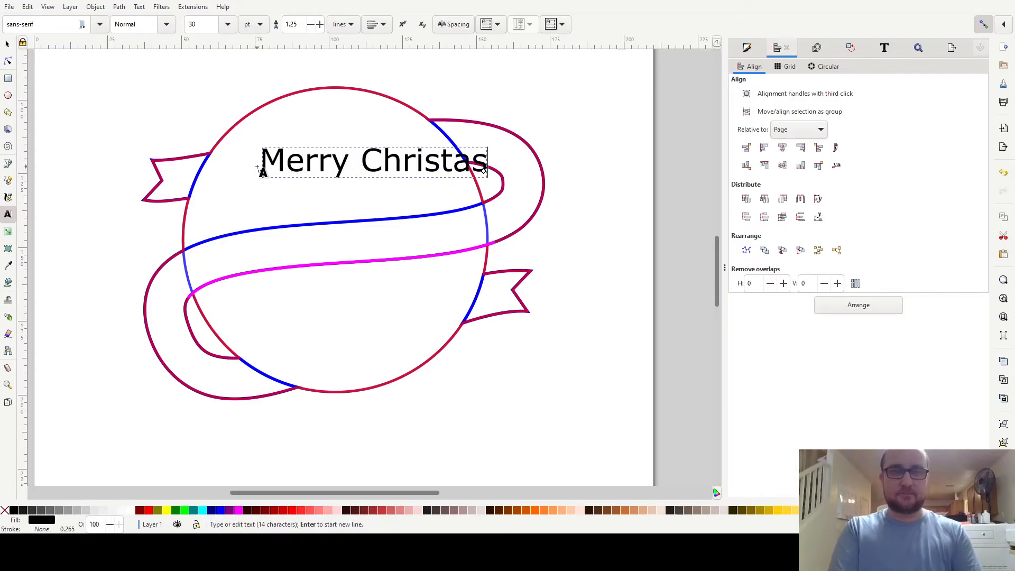
key(Escape)
key(s)
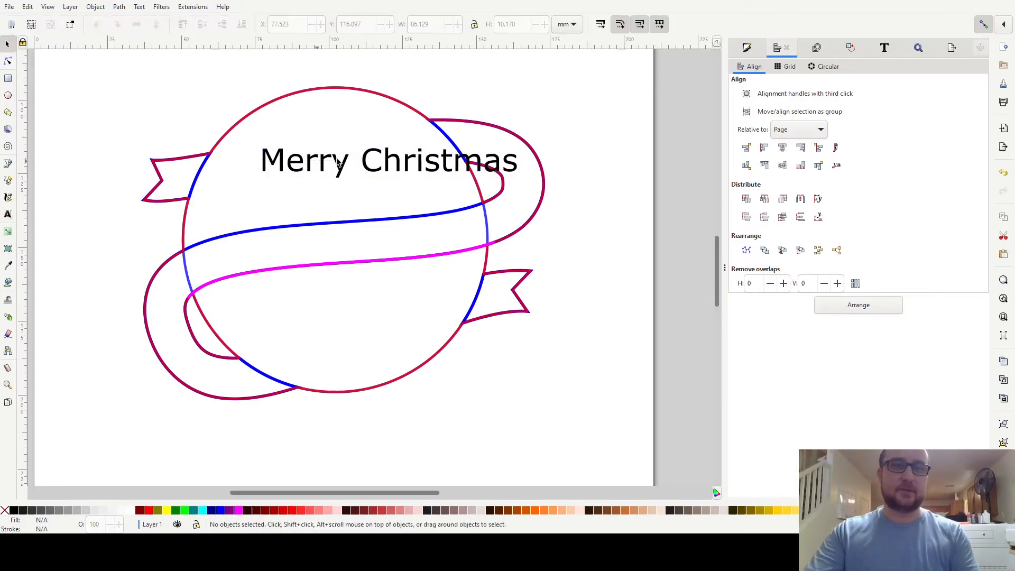
Change the font of the "Merry Christmas" text to Acme and apply it.
click(444, 175)
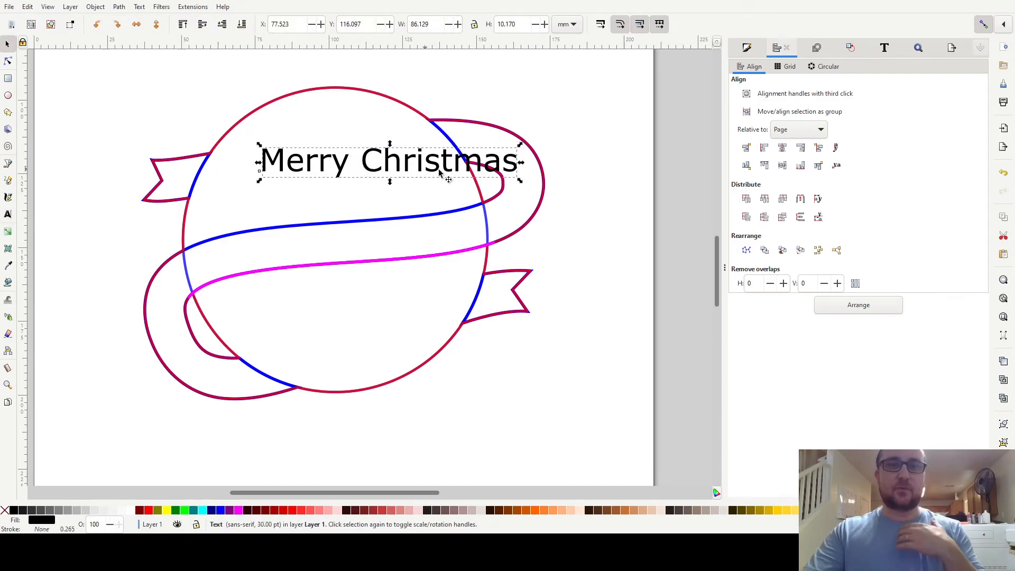
click(870, 48)
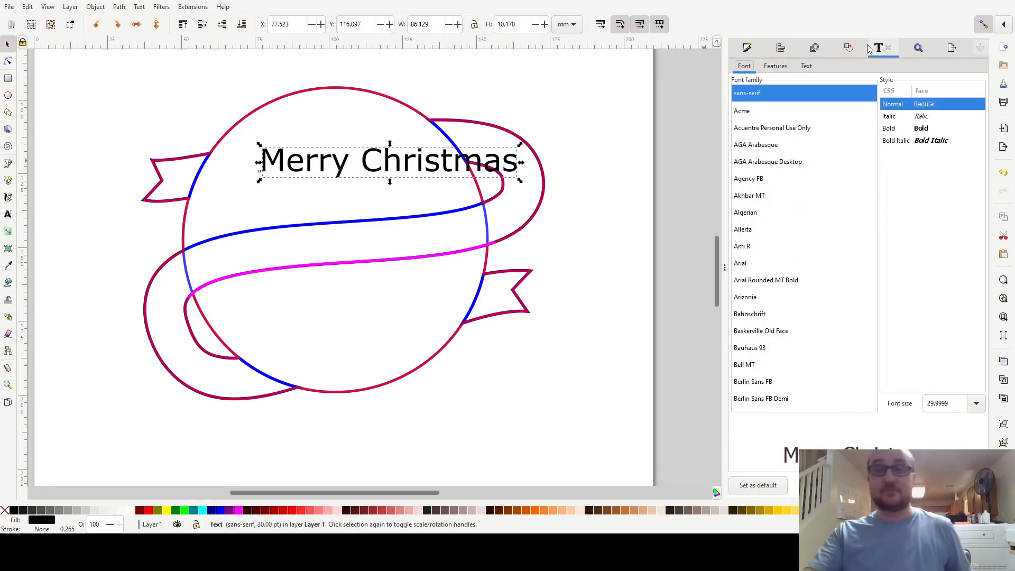
click(804, 111)
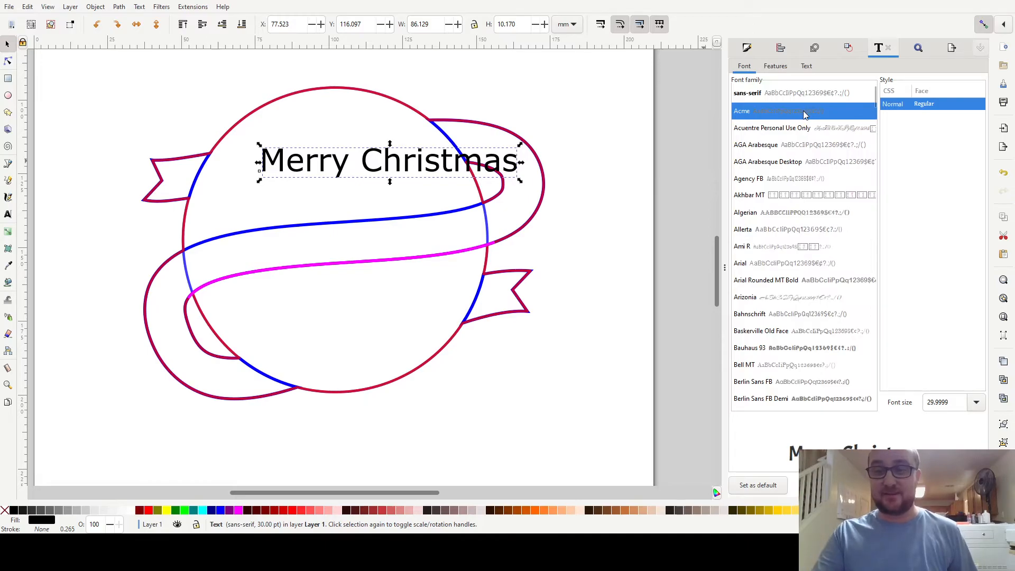
click(967, 485)
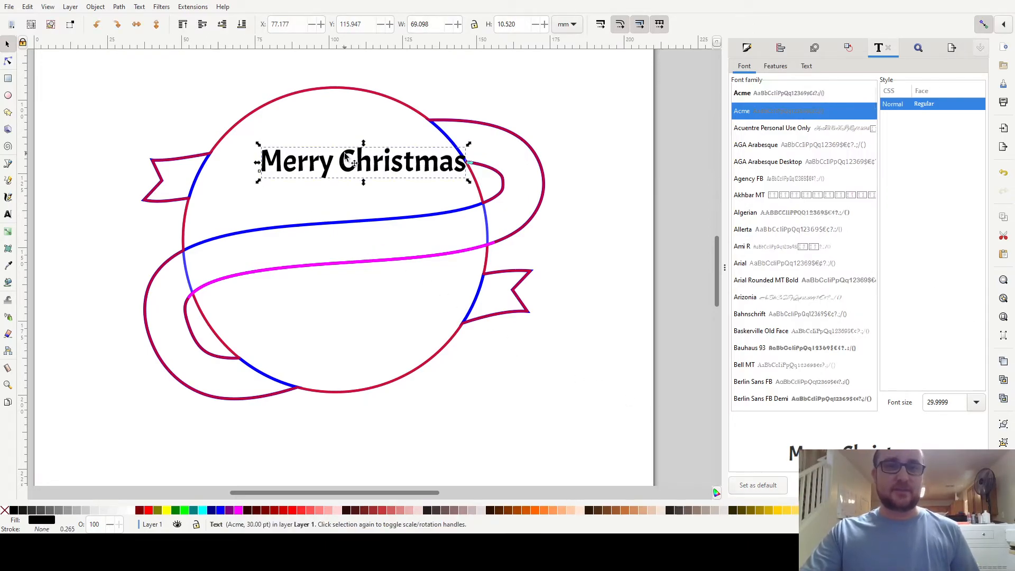
Put the "Merry Christmas" text on the magenta lower-edge path and deselect everything.
shift+click(351, 264)
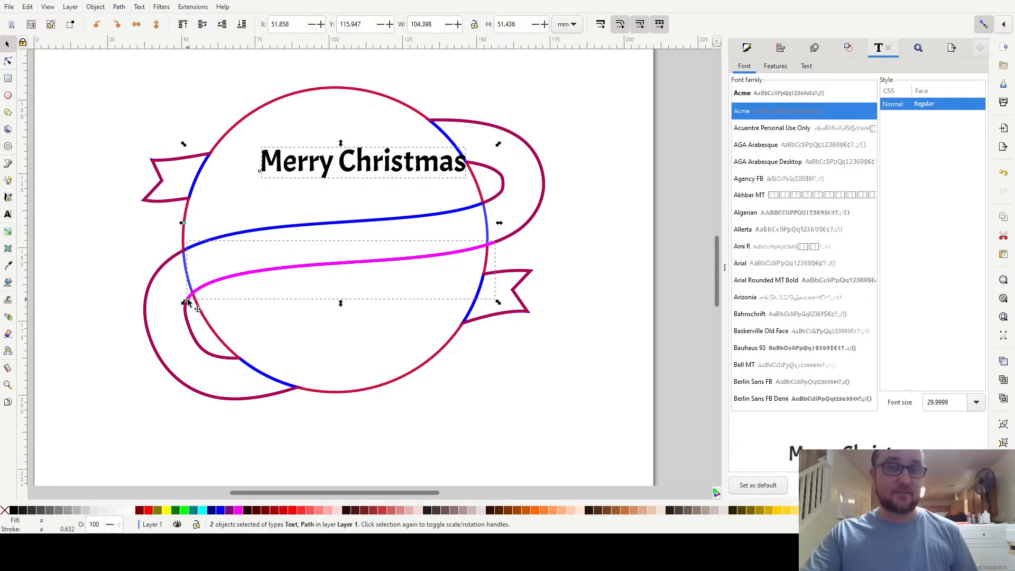
click(139, 7)
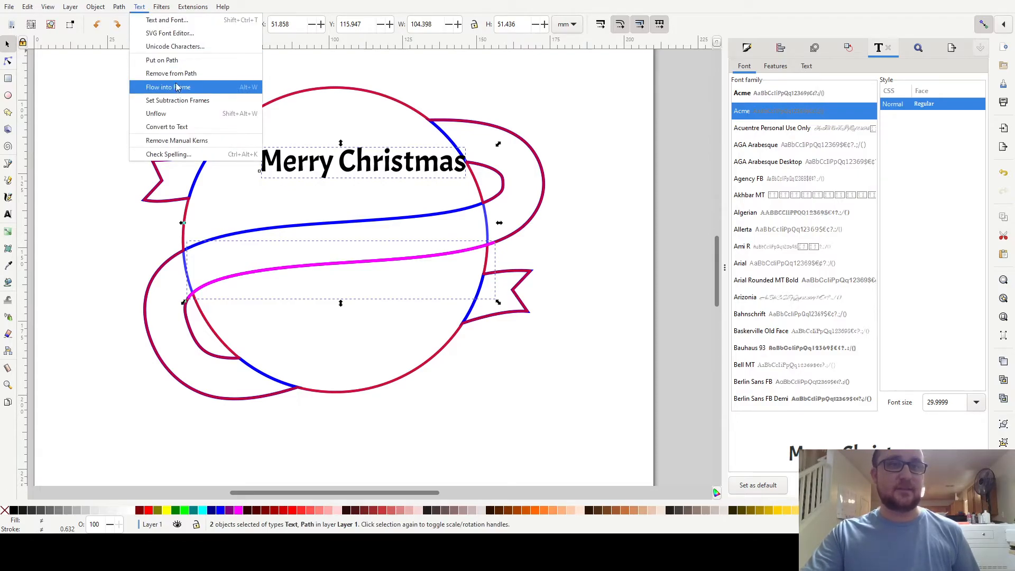
click(175, 60)
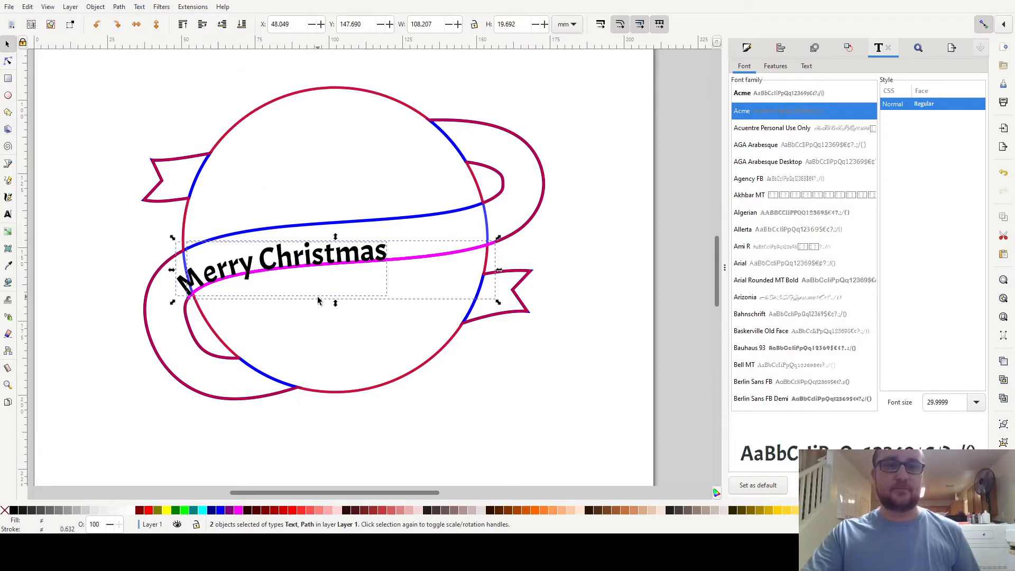
click(332, 315)
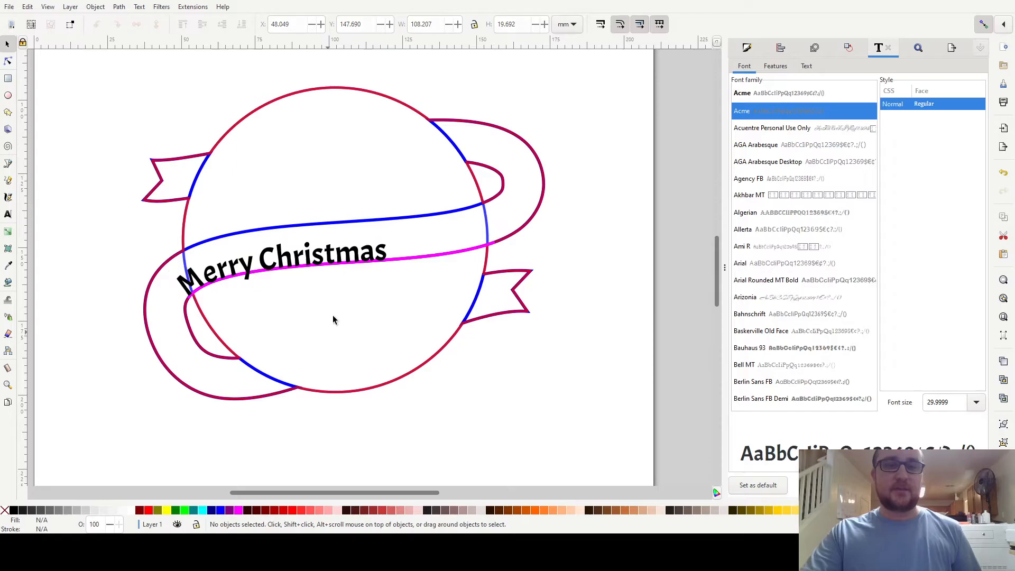
Insert 12 leading spaces before "Merry Christmas" to shift it along the path toward the middle of the band.
click(406, 258)
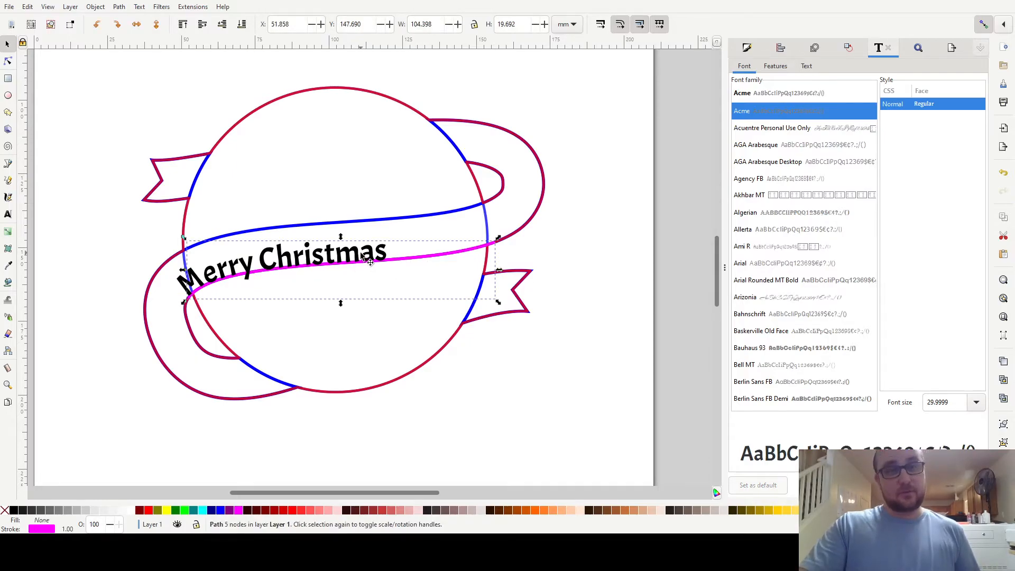
double_click(245, 273)
key(Home)
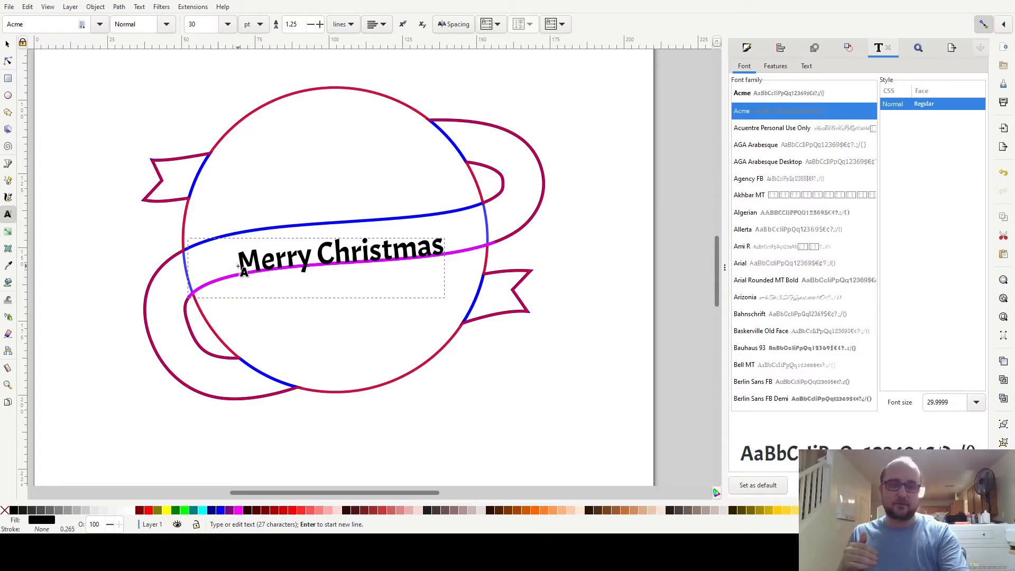
Raise the whole path text off the magenta edge with a vertical kerning of about -3.86 px, and deselect it.
key(ctrl+a)
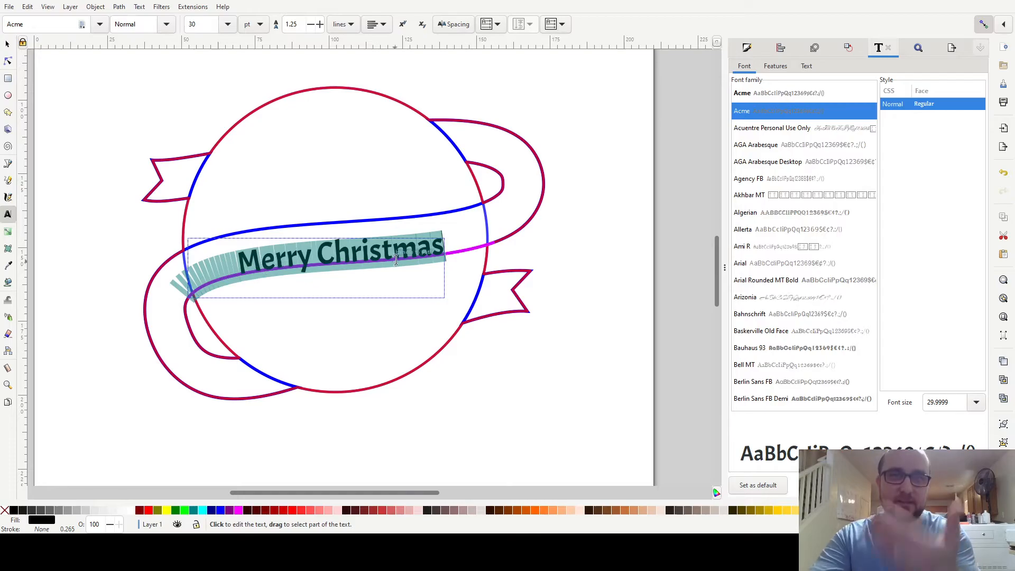
click(453, 23)
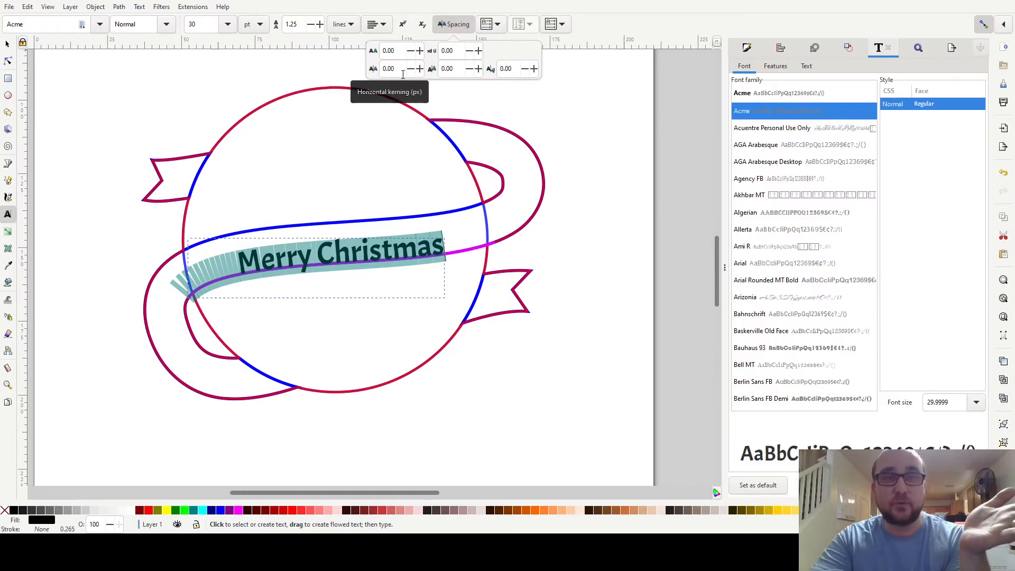
click(469, 69)
drag(469, 74, 469, 74)
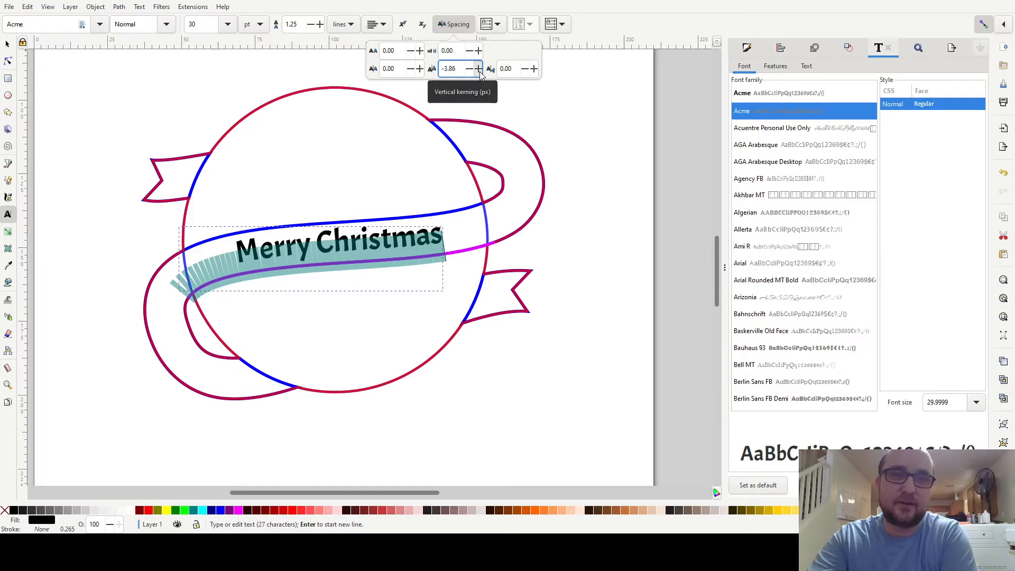
click(479, 71)
click(7, 43)
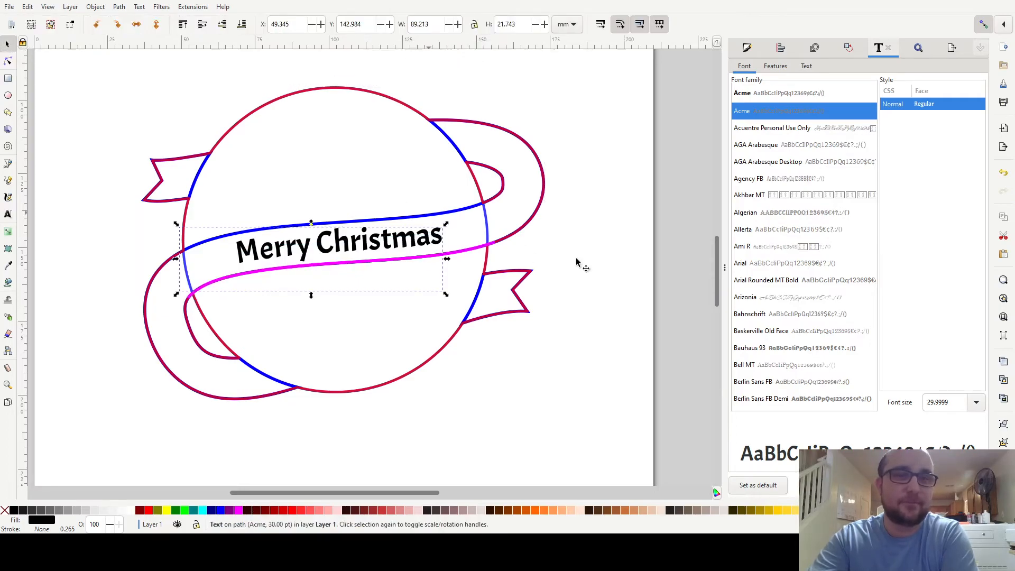
click(608, 270)
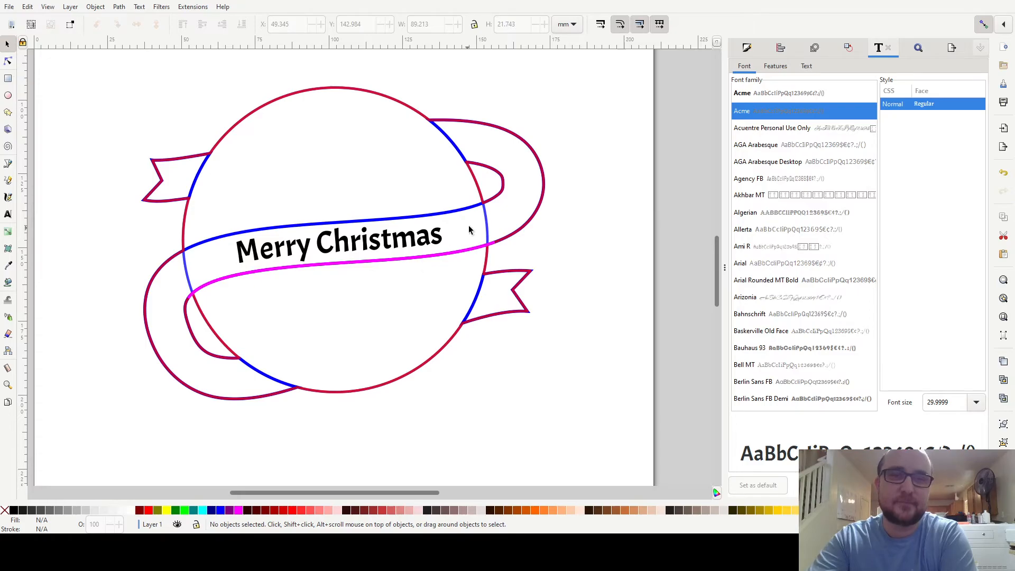
click(485, 220)
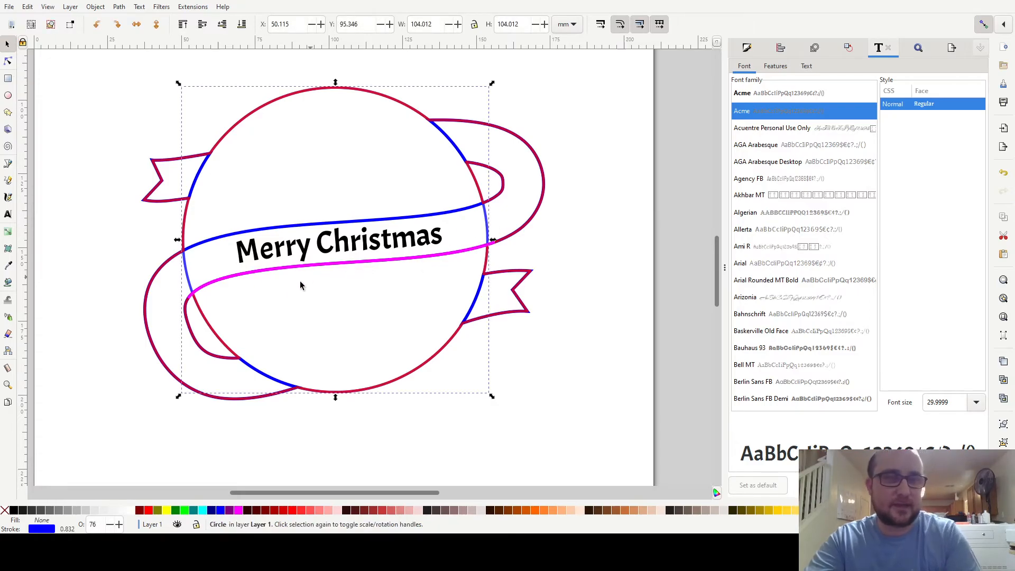
click(8, 78)
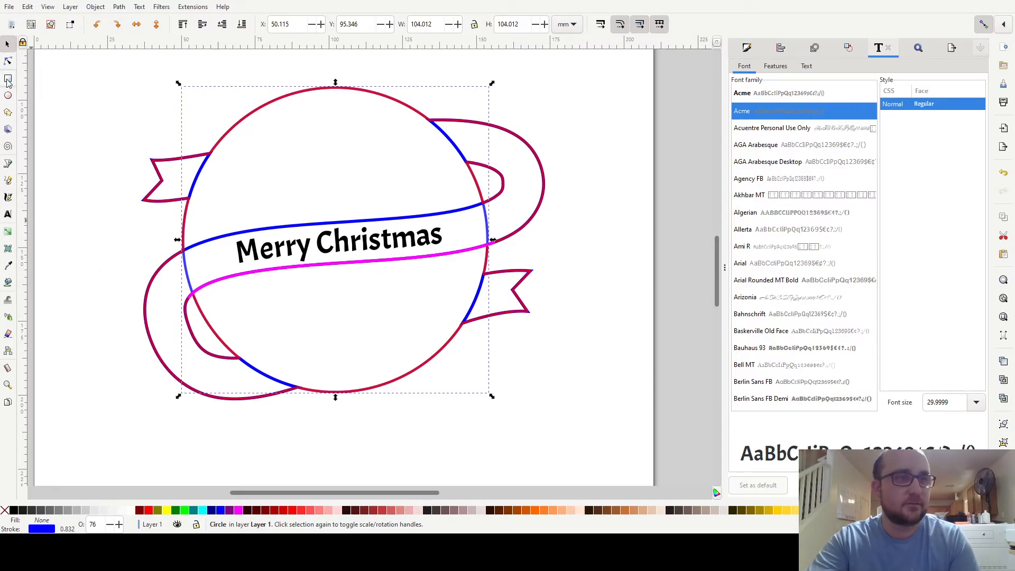
drag(151, 231, 220, 309)
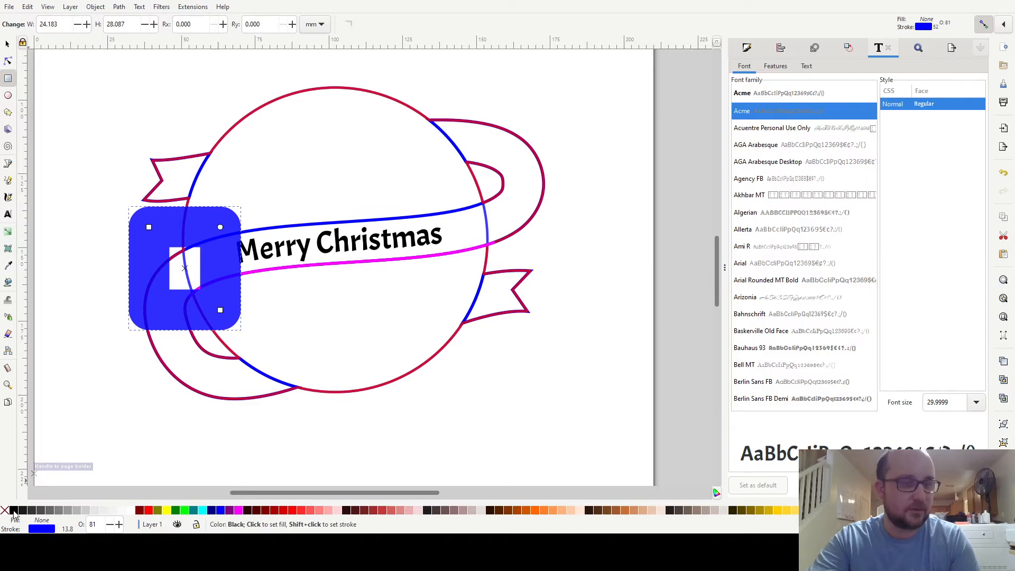
click(15, 511)
right_click(14, 510)
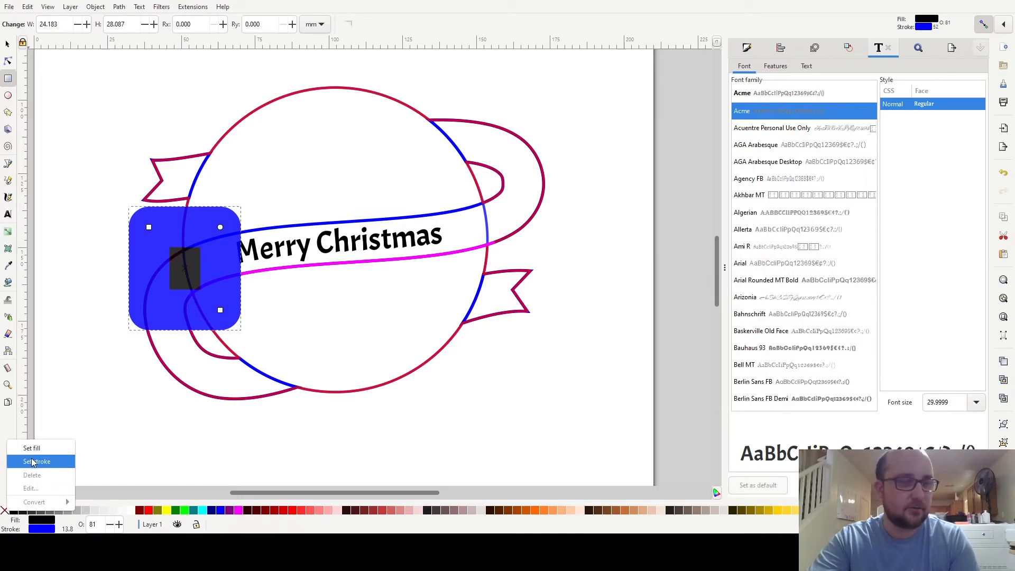
click(33, 462)
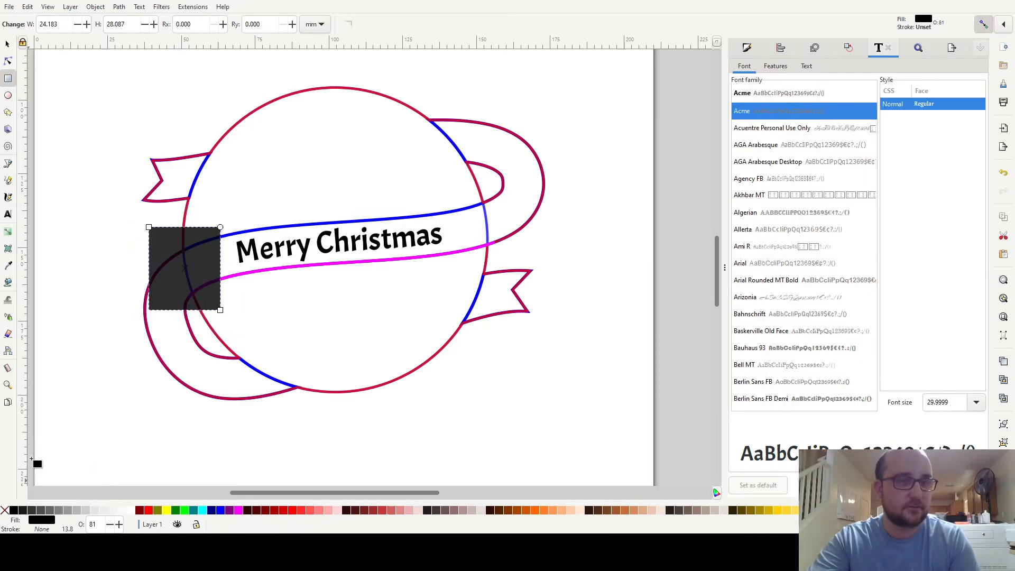
click(7, 44)
key(ctrl+c)
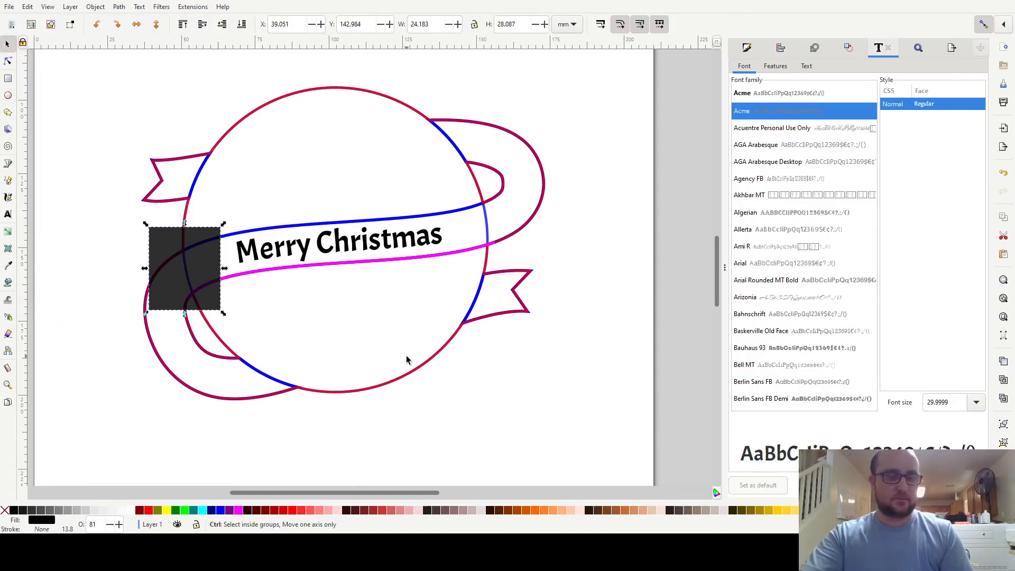
key(ctrl+v)
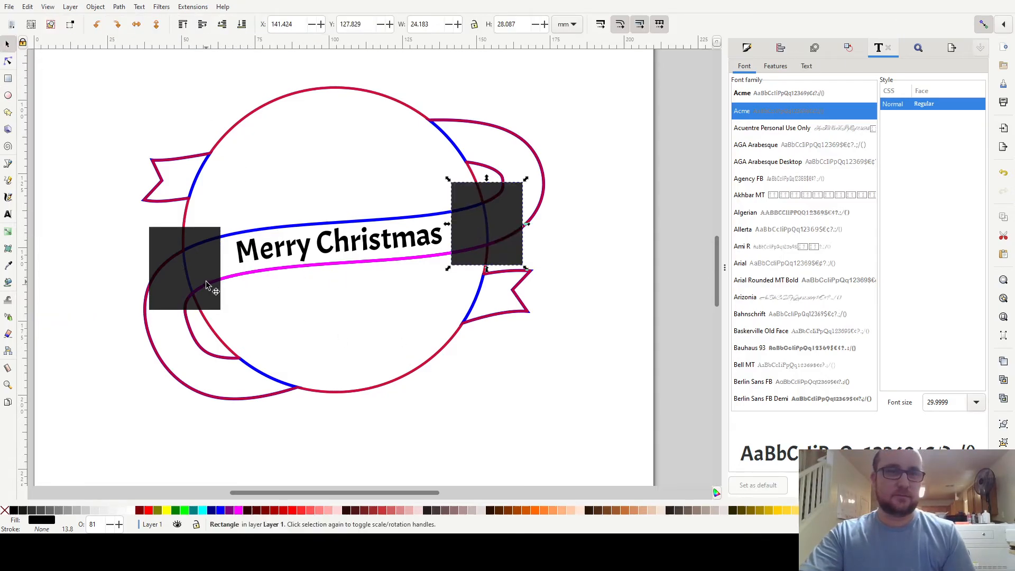
drag(205, 280, 92, 364)
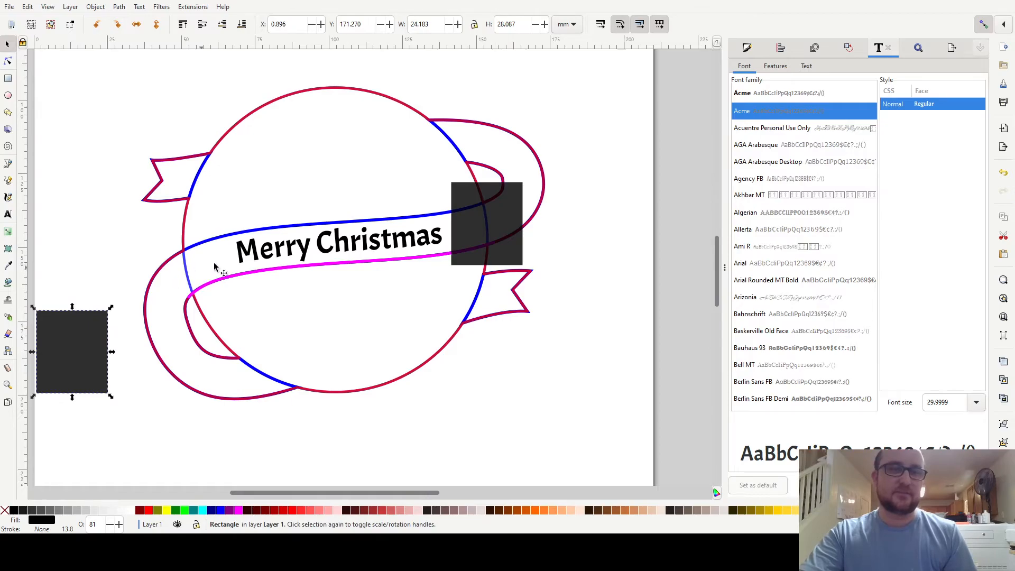
click(184, 265)
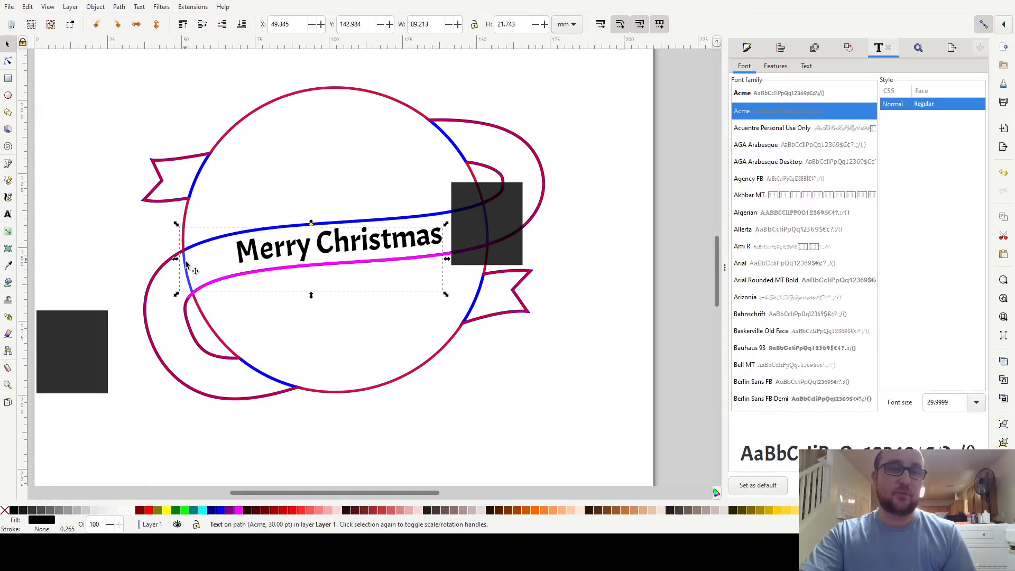
click(98, 361)
key(Delete)
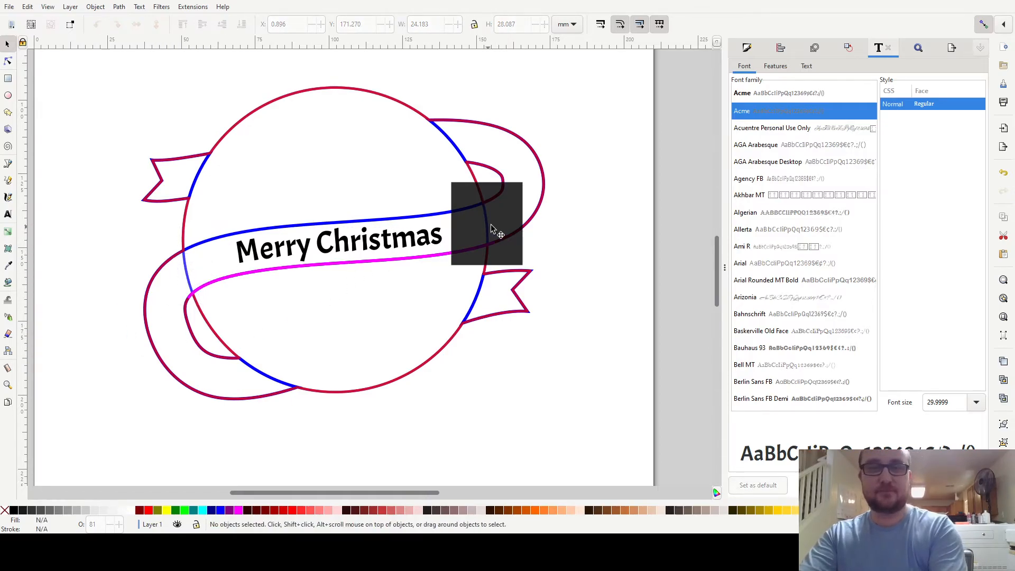
click(487, 227)
key(Delete)
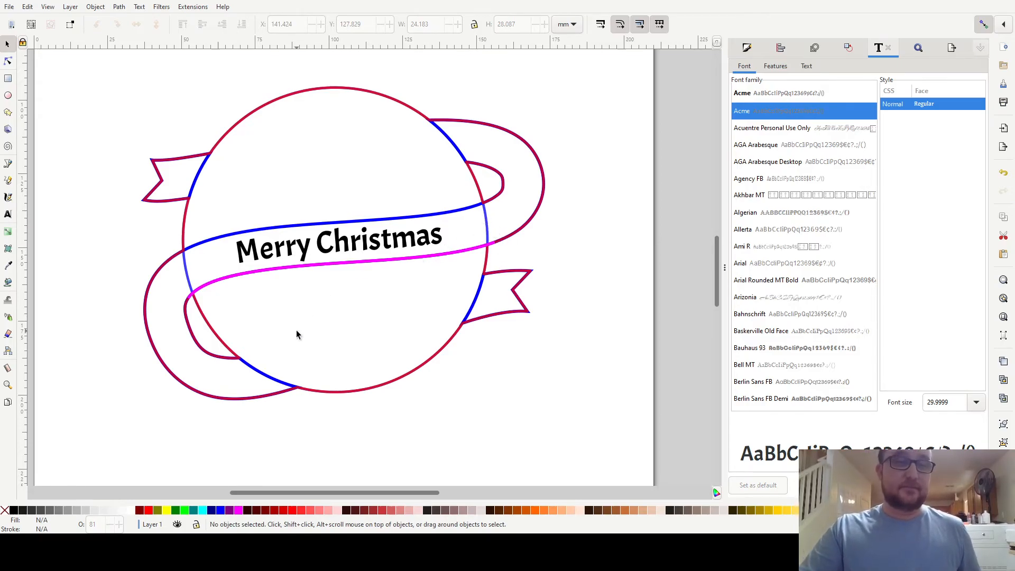
Move the separate blue circle off the artwork and delete it, keeping the red outline path.
click(377, 250)
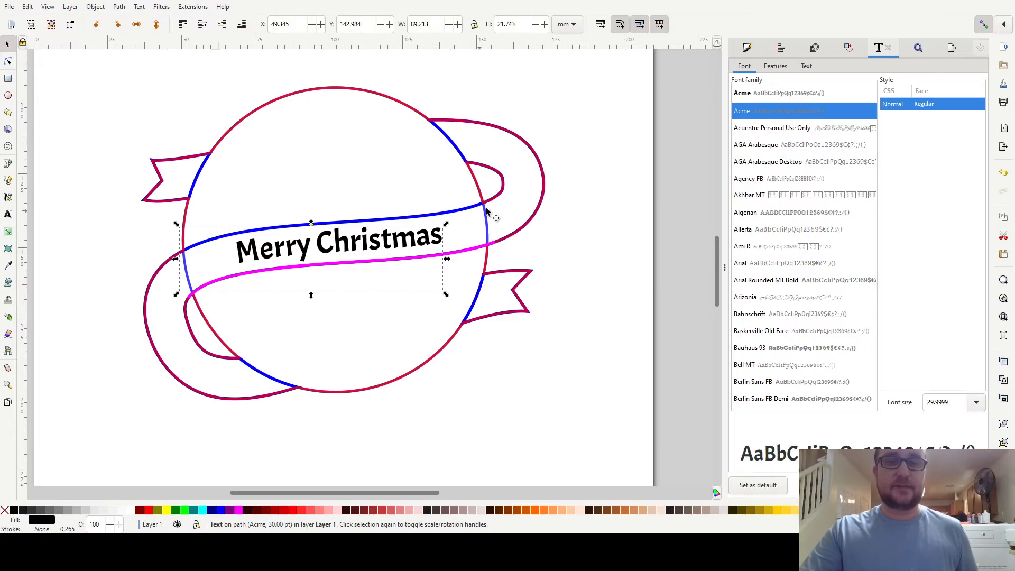
click(507, 195)
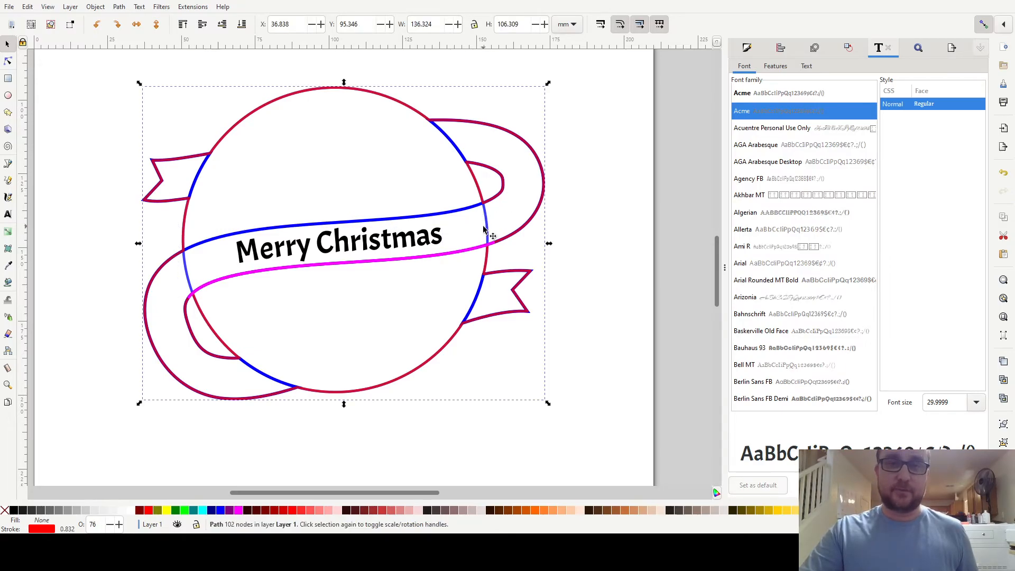
drag(484, 230, 167, 367)
key(Delete)
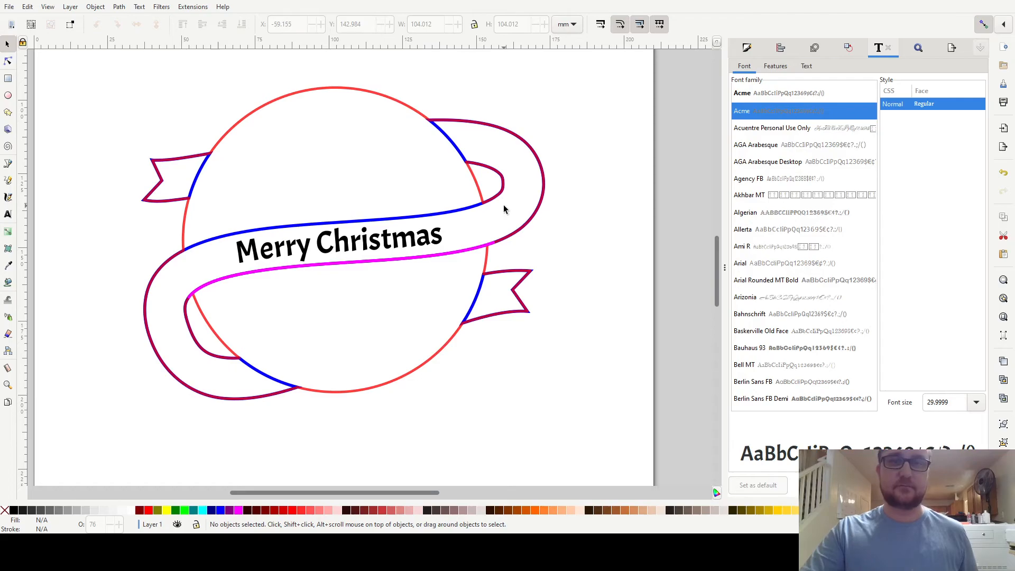
drag(457, 149, 360, 190)
key(ctrl+z)
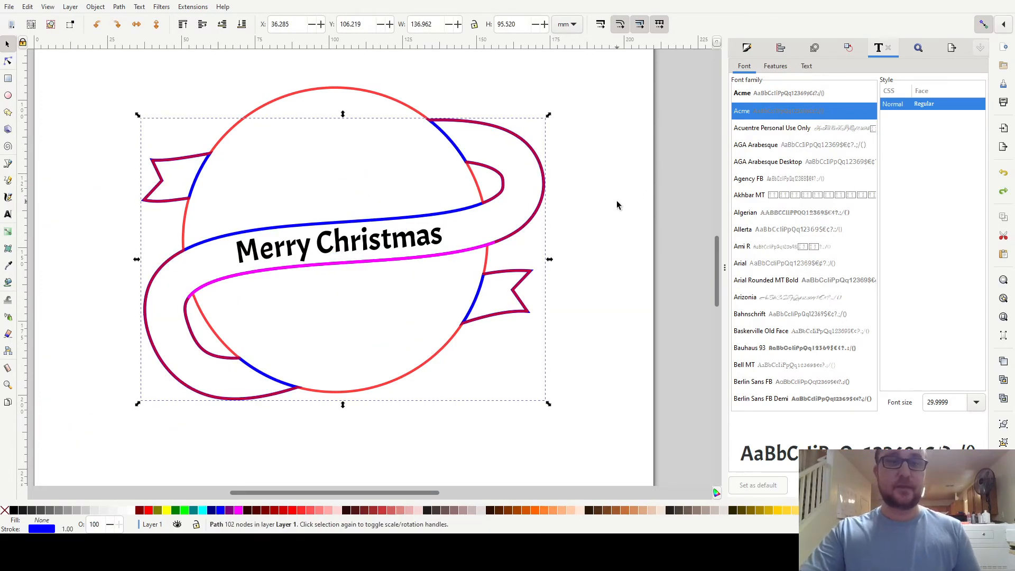
click(601, 226)
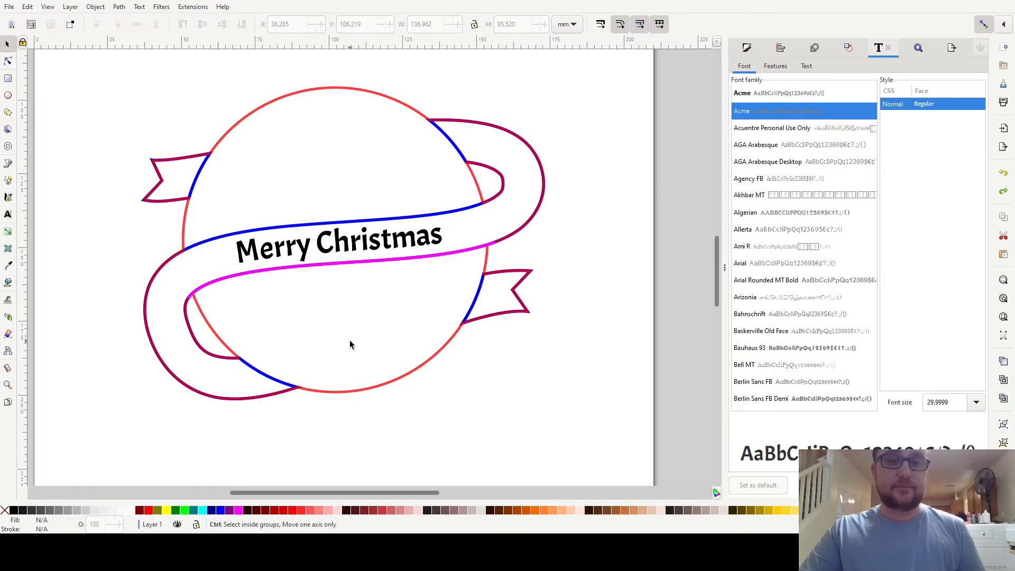
scroll(350, 341, down, 1)
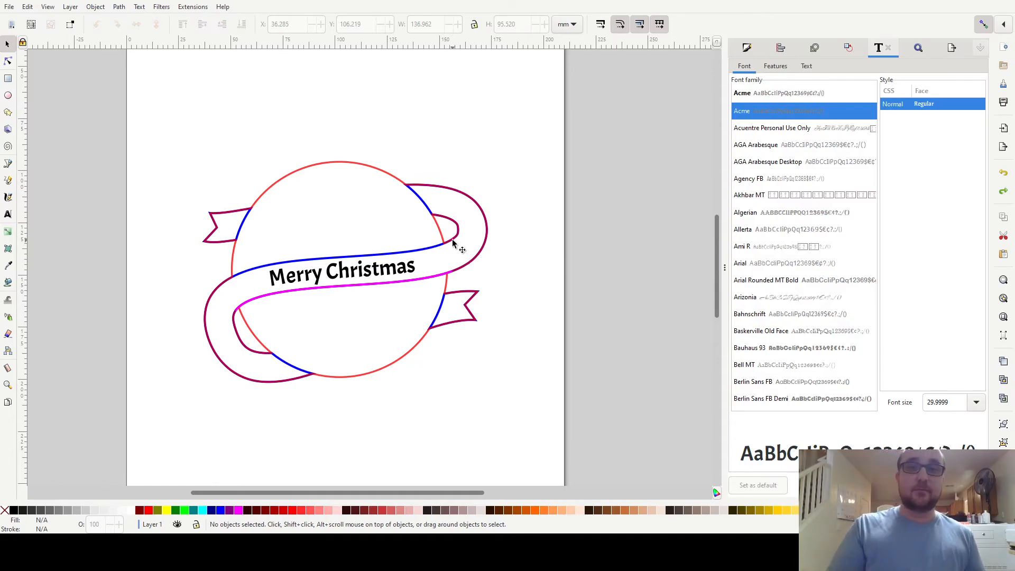
Draw a fold line about 20 mm long from the inner to the outer edge of the ribbon's upper-right loop, bent into an outward curve.
scroll(496, 237, up, 2)
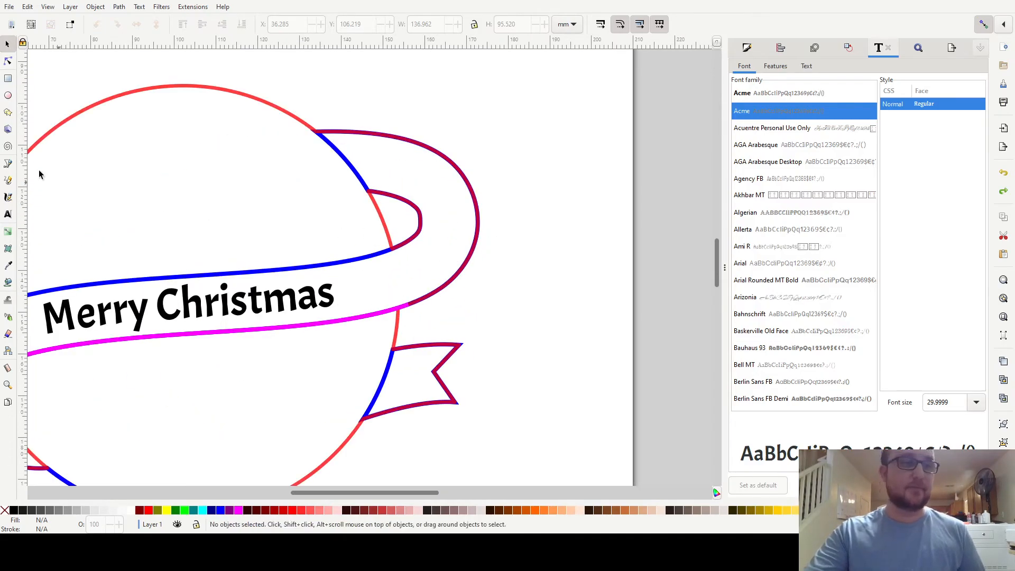
click(8, 164)
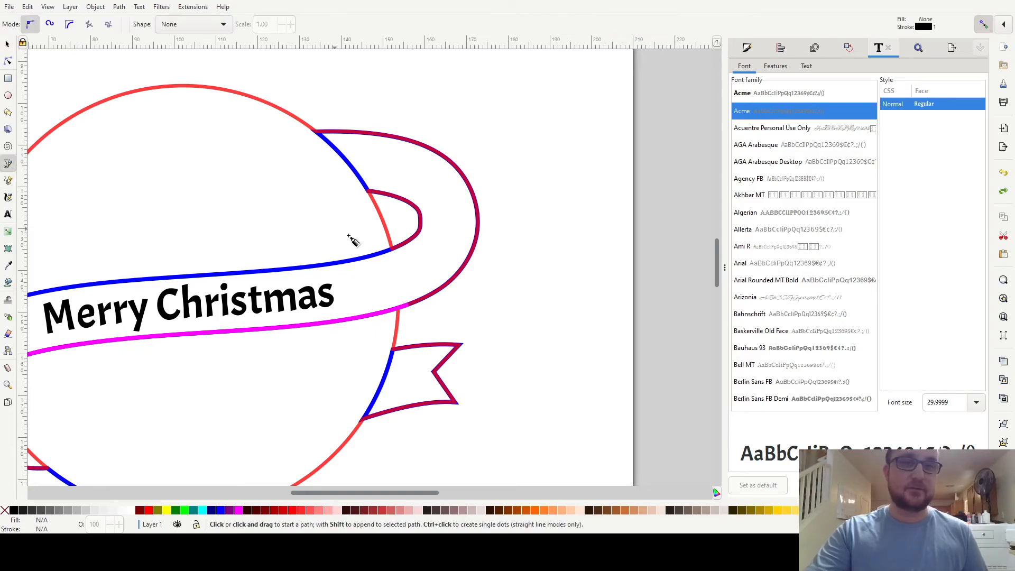
click(420, 233)
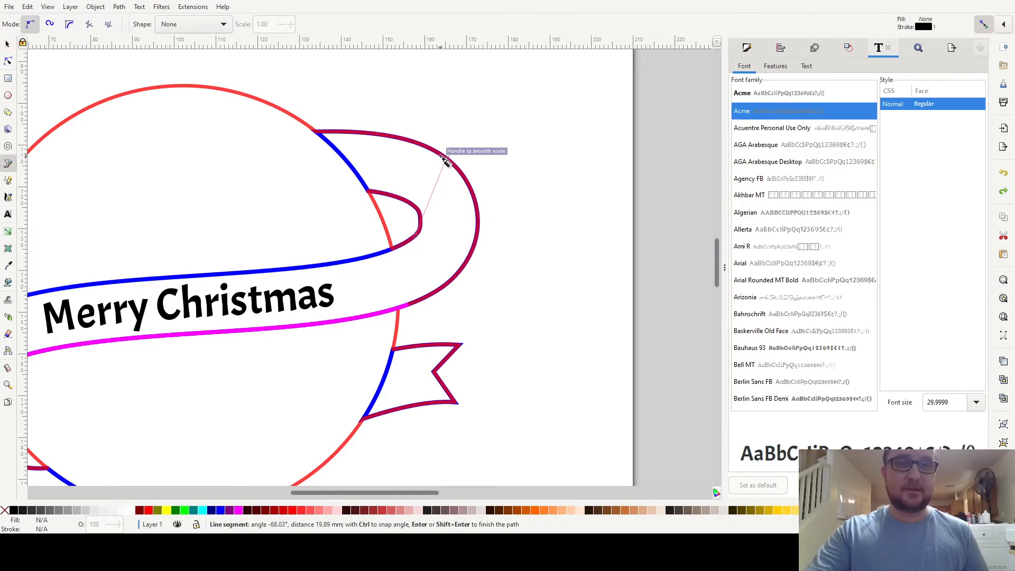
click(444, 159)
key(Return)
key(n)
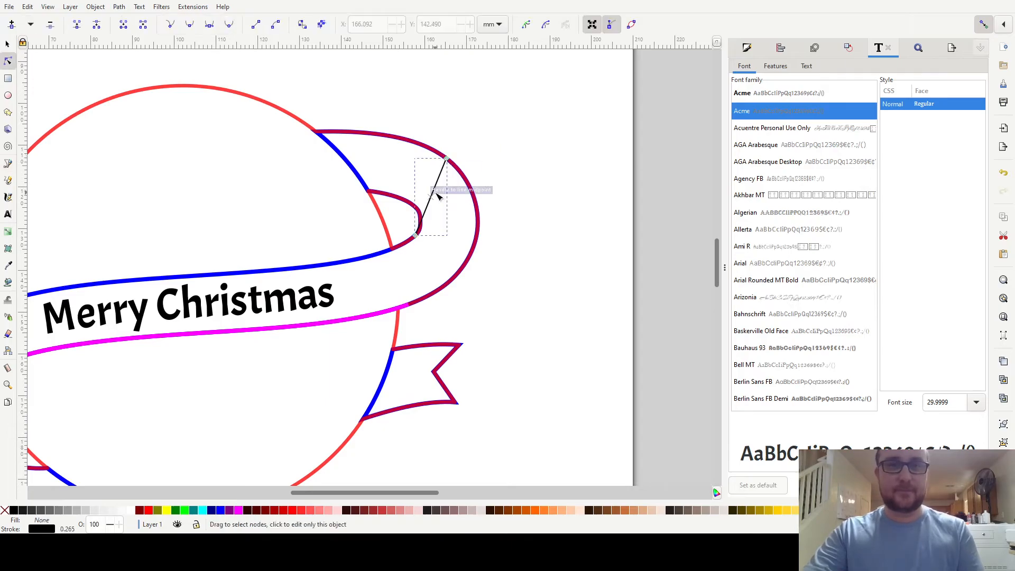
drag(435, 194, 447, 206)
click(536, 229)
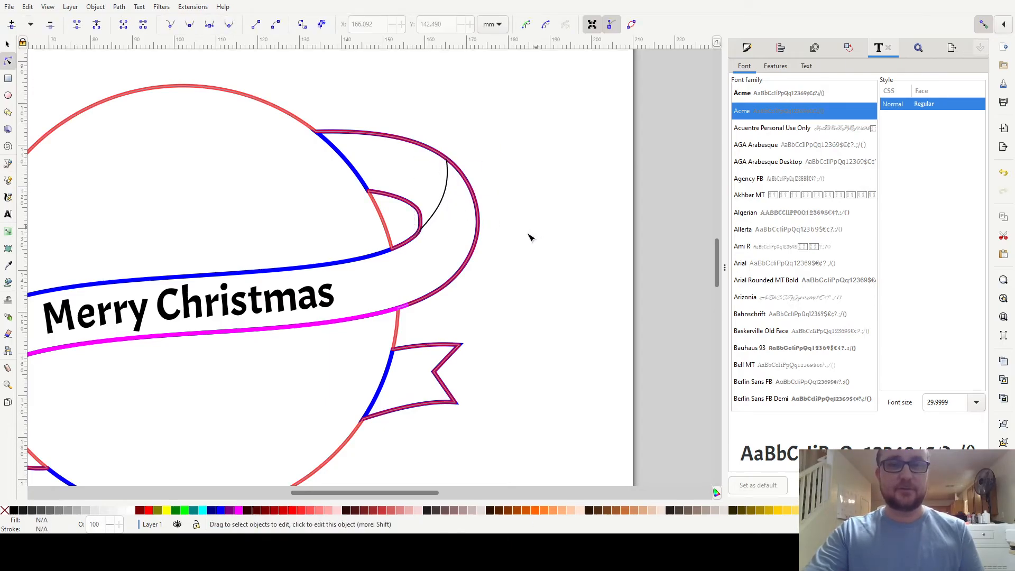
key(5)
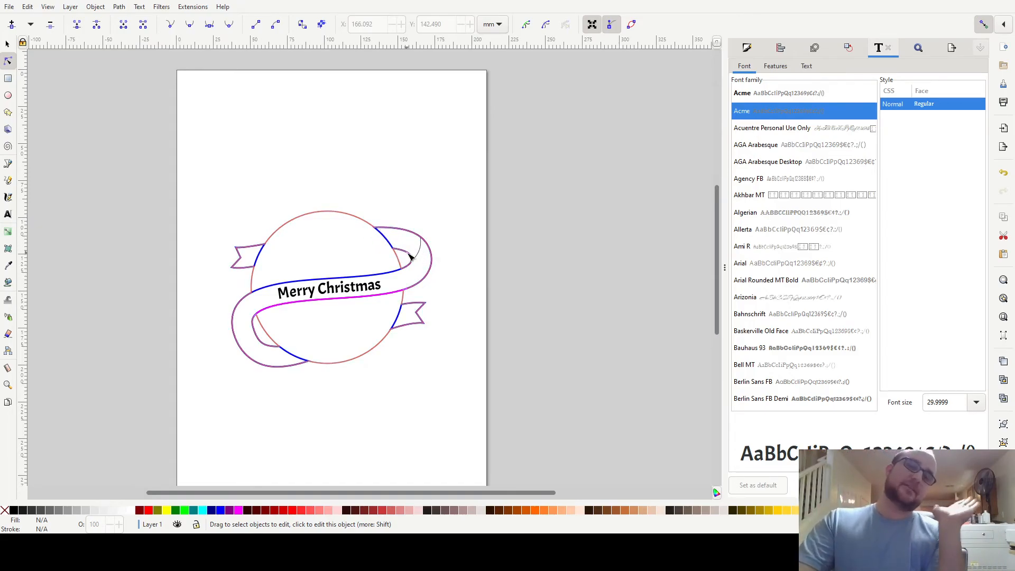
click(420, 257)
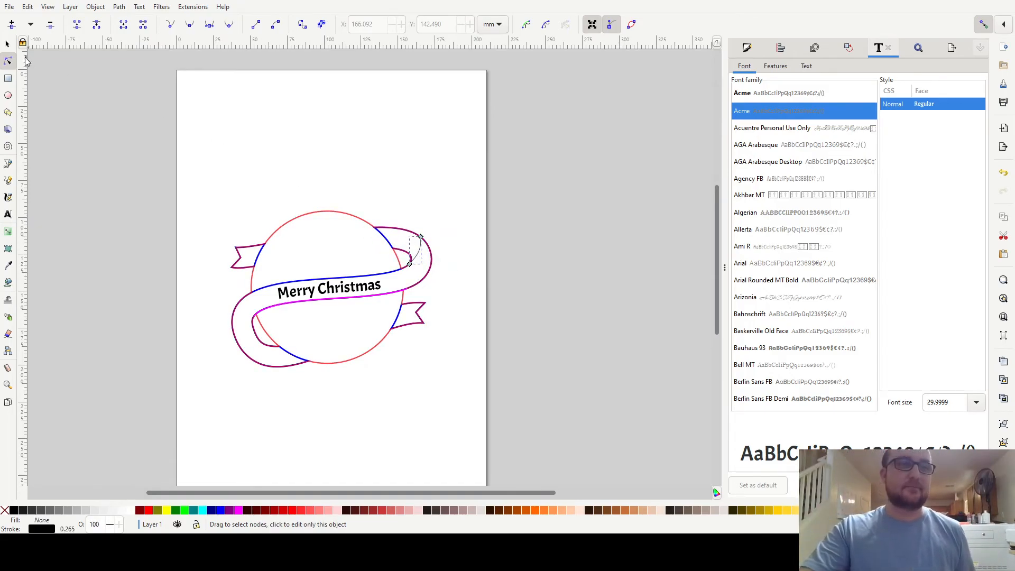
click(7, 46)
click(457, 332)
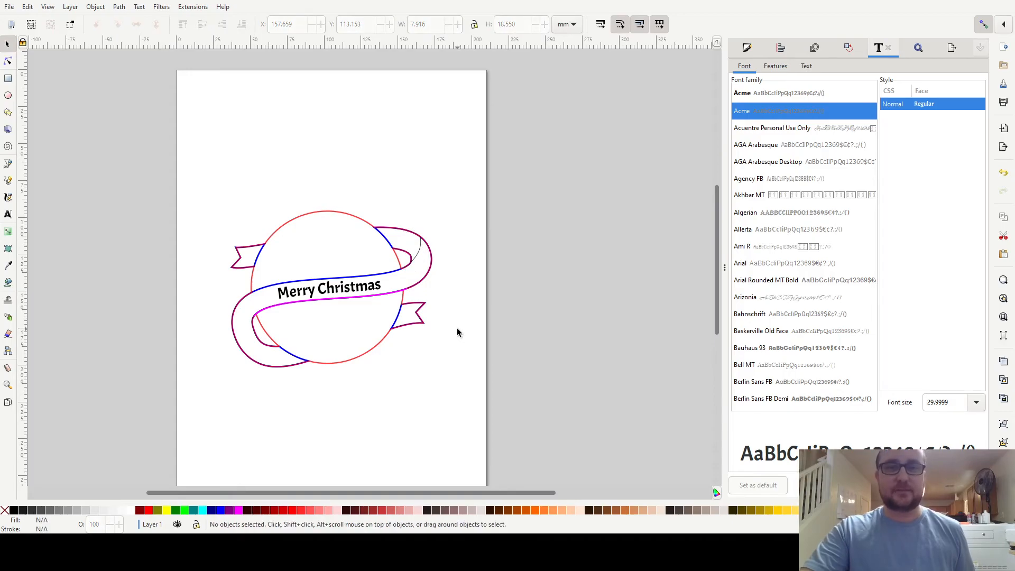
Draw a slightly curved fold line across the ribbon's lower-left loop, from the inner edge just below the magenta line to the outer edge.
scroll(271, 351, up, 3)
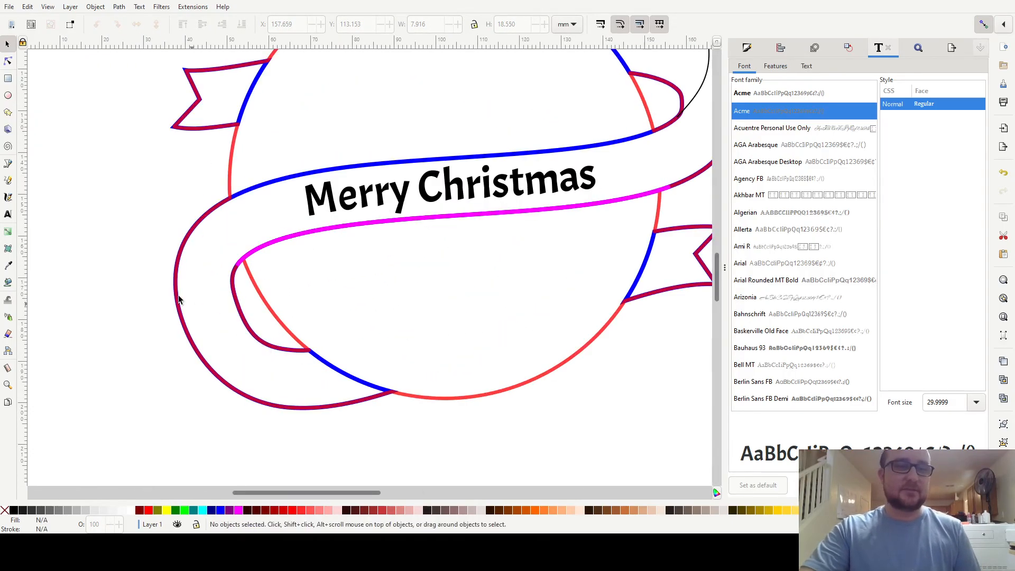
click(8, 163)
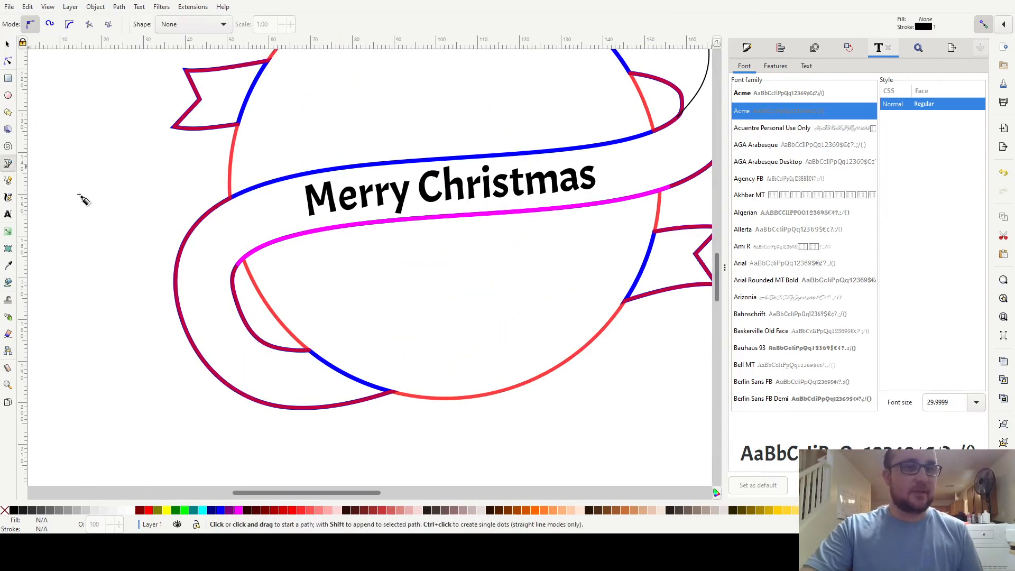
click(232, 279)
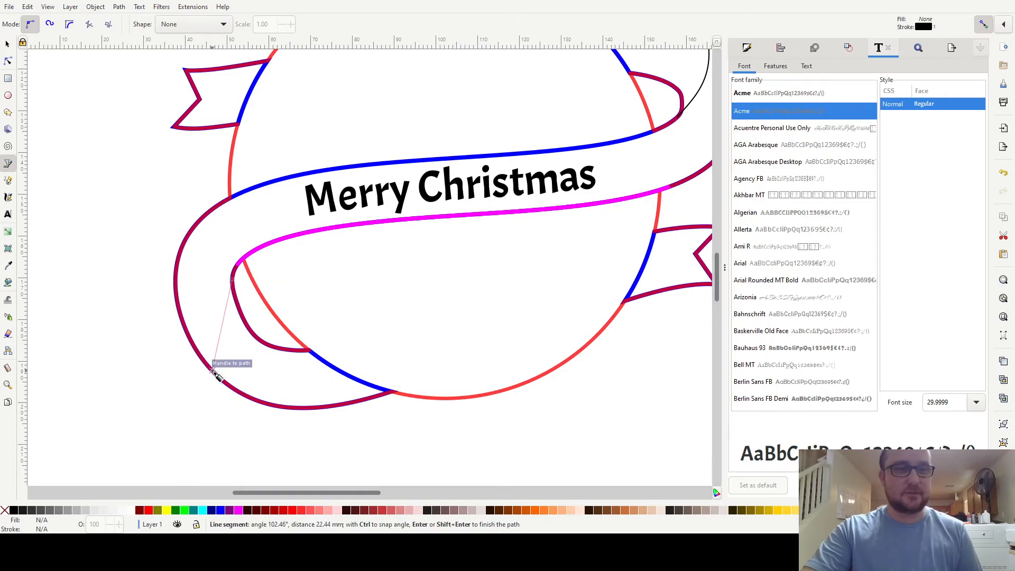
double_click(213, 371)
key(n)
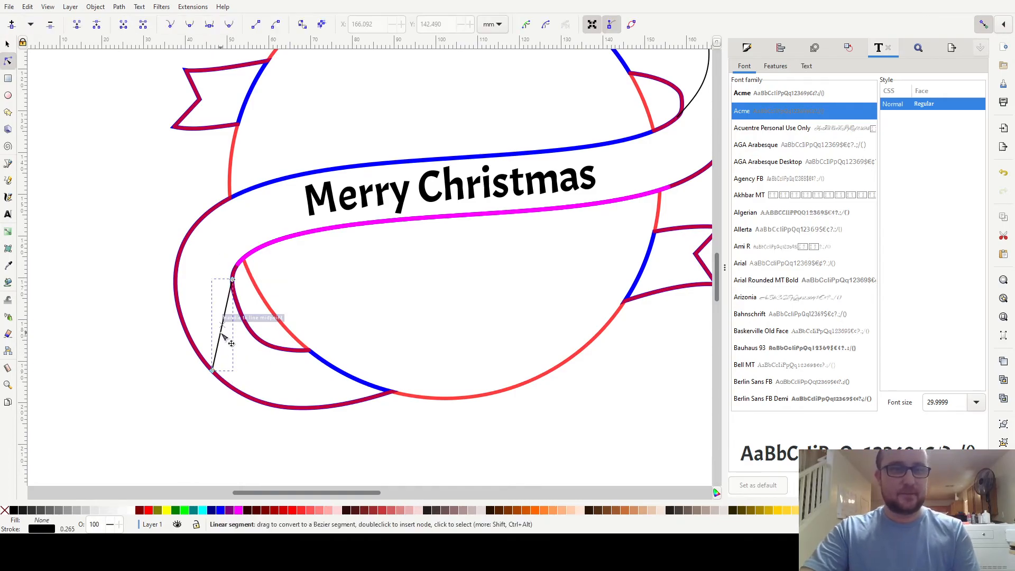
drag(217, 328, 222, 328)
drag(232, 280, 236, 273)
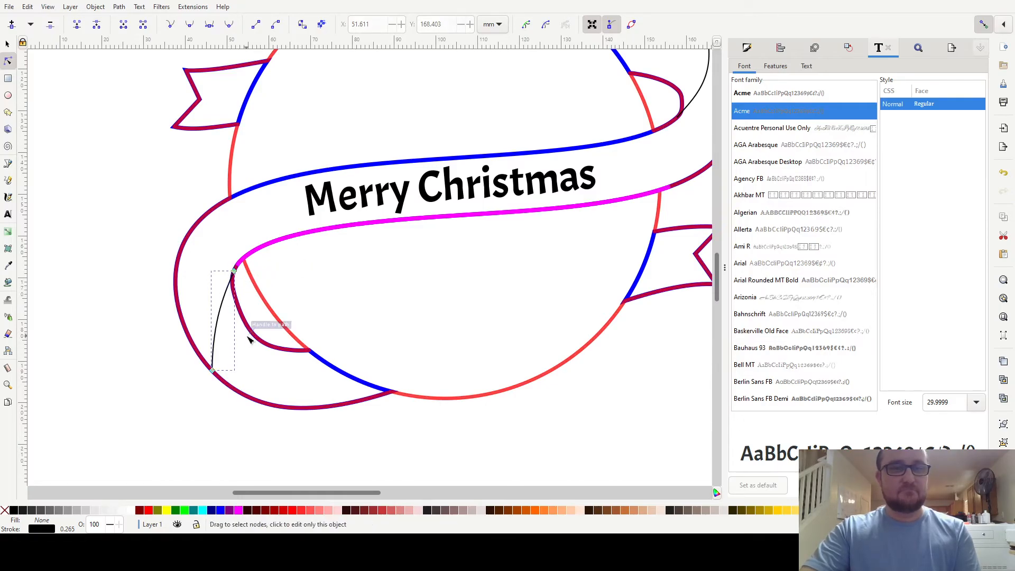
Give both fold lines a blue stroke and deselect them.
key(s)
key(5)
shift+click(476, 227)
right_click(224, 509)
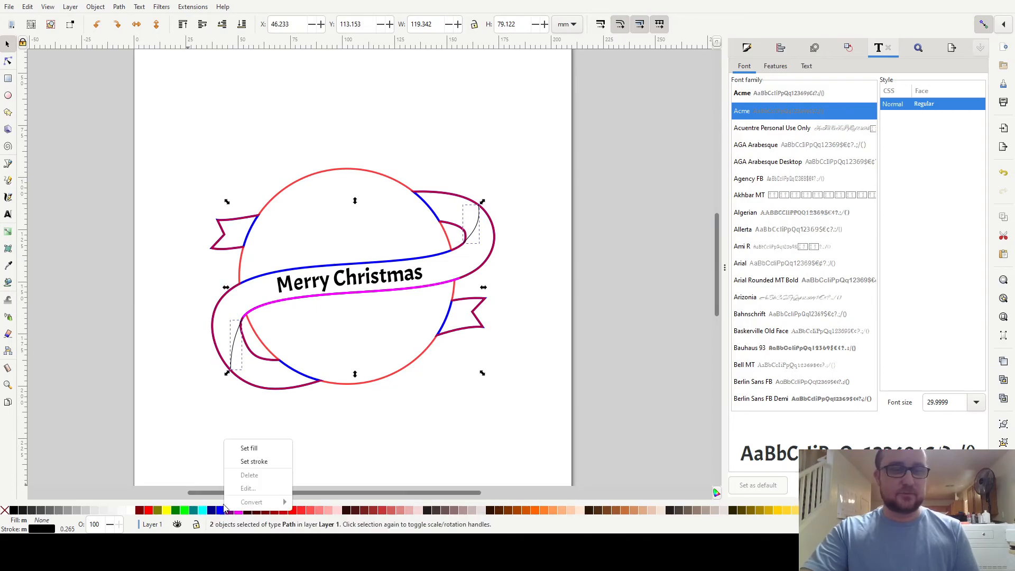
click(260, 465)
click(457, 380)
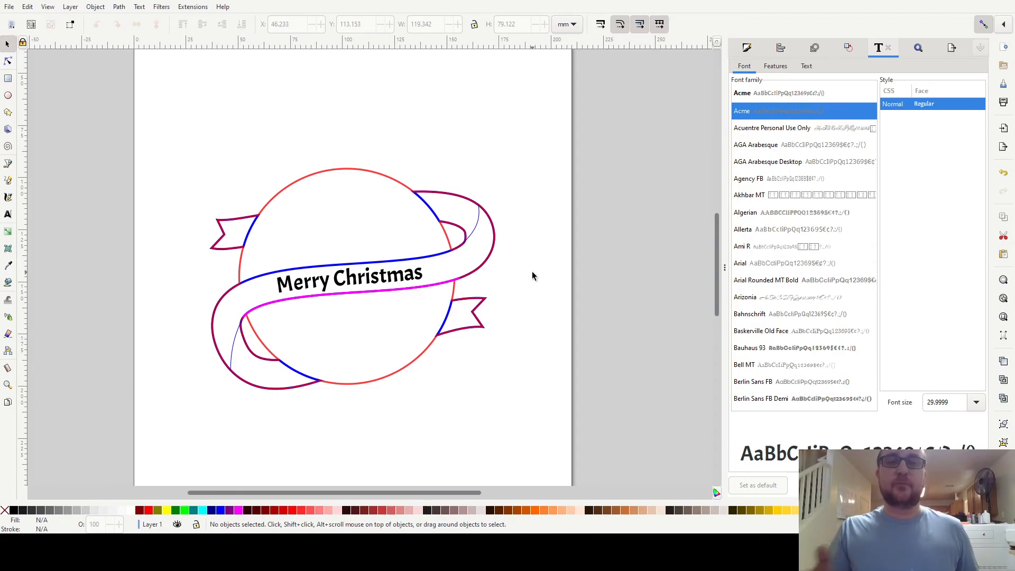
click(462, 246)
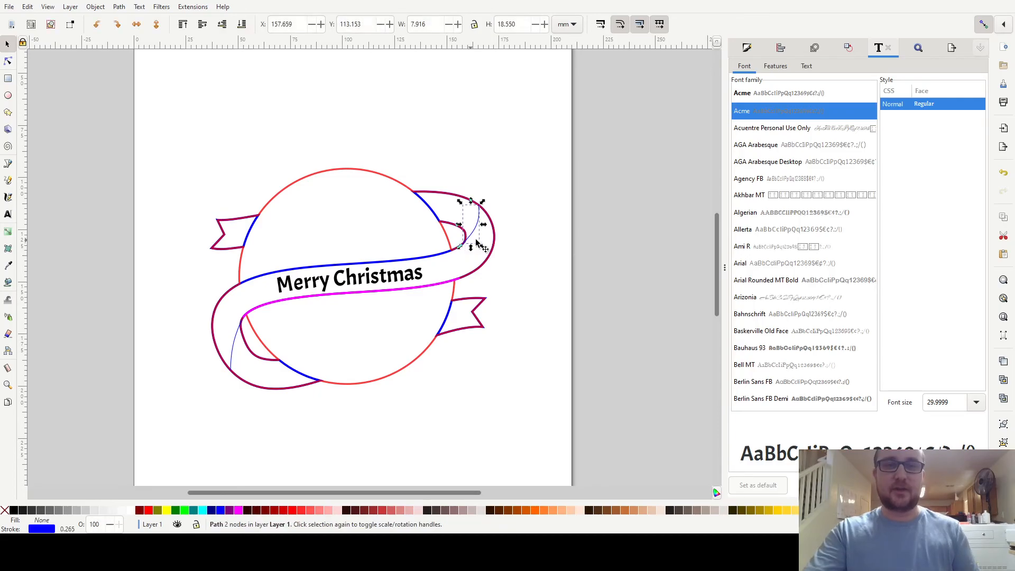
click(495, 246)
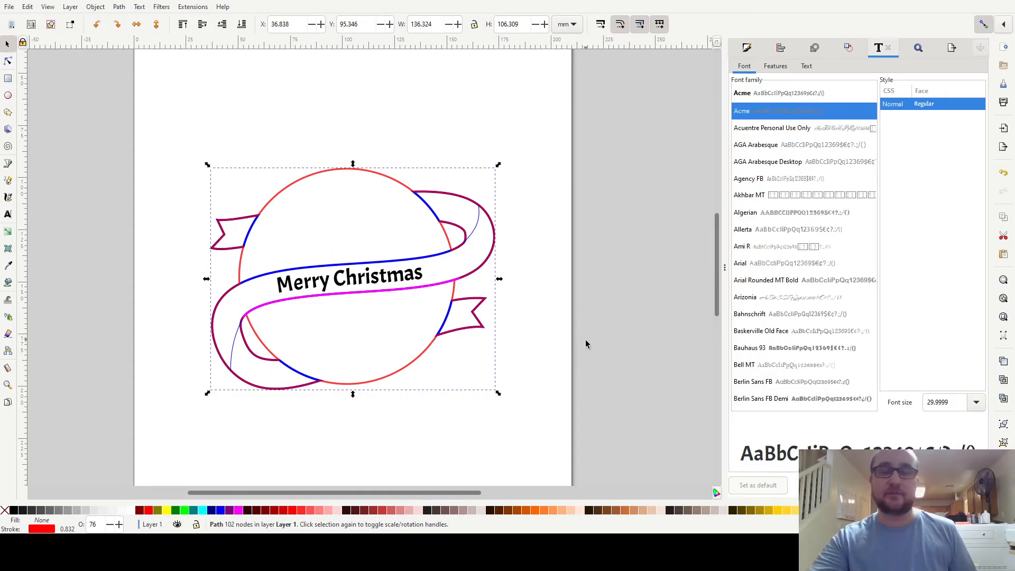
click(569, 341)
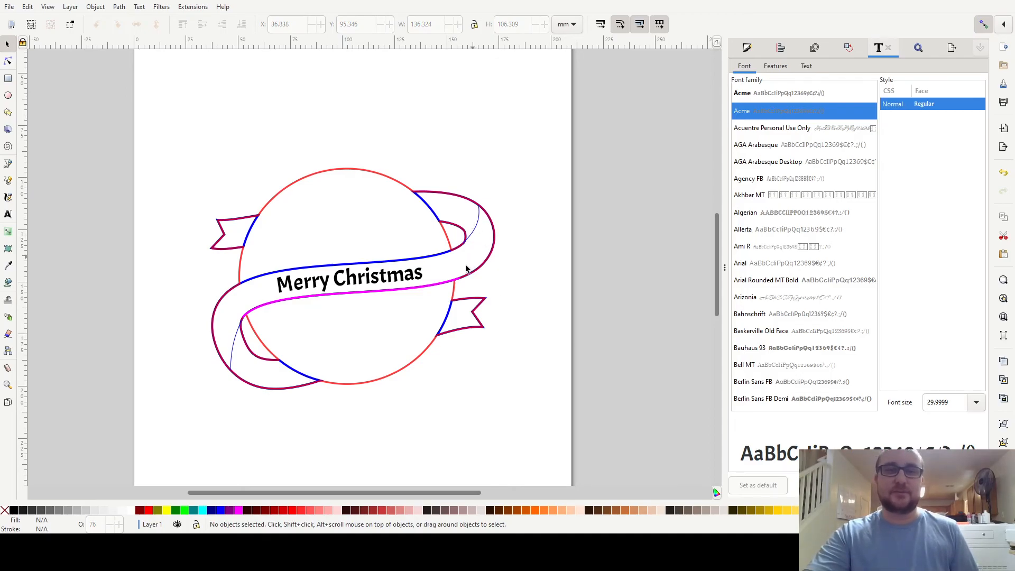
click(410, 275)
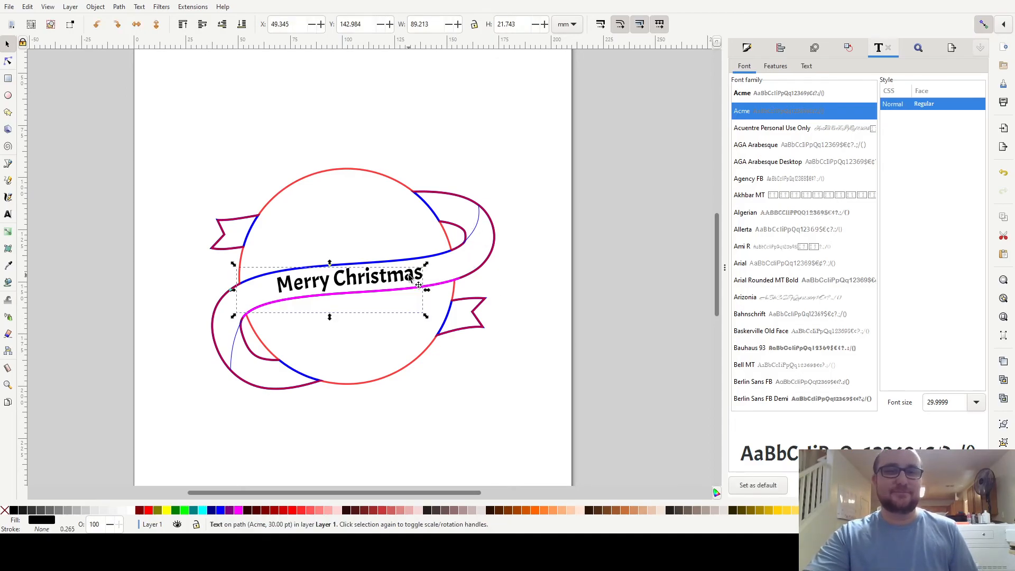
click(526, 283)
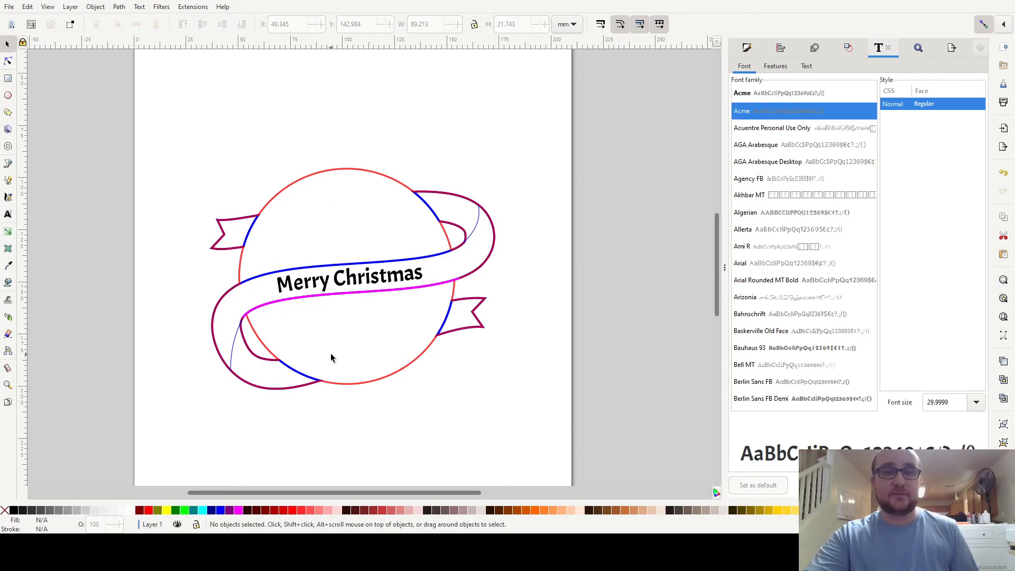
Draw a small circle of about 9.6 mm radius above the large circle, with no fill and a red stroke.
scroll(331, 358, left, 2)
scroll(331, 358, down, 1)
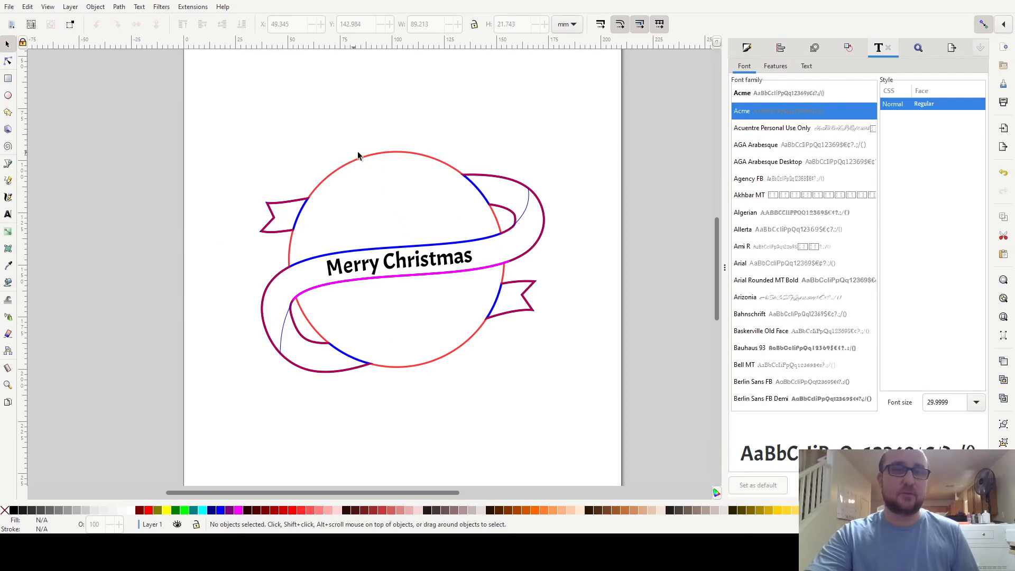
click(404, 159)
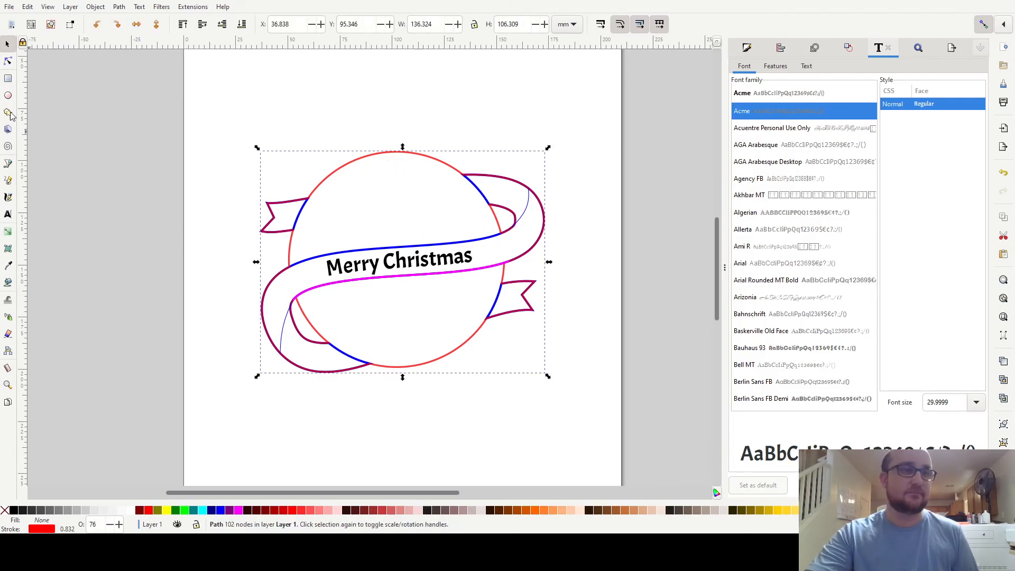
click(8, 95)
drag(413, 107, 445, 139)
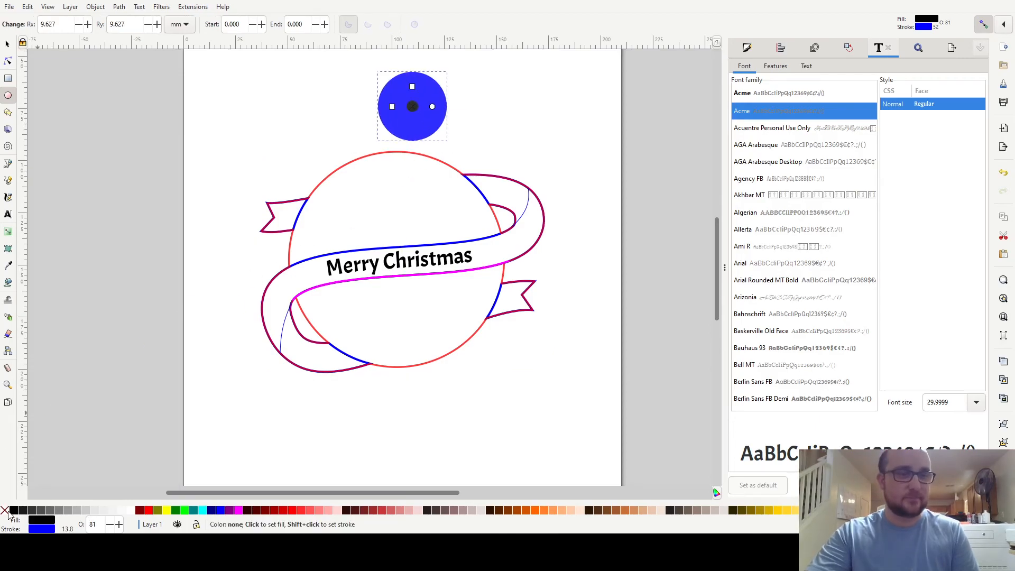
click(5, 510)
right_click(149, 510)
click(174, 460)
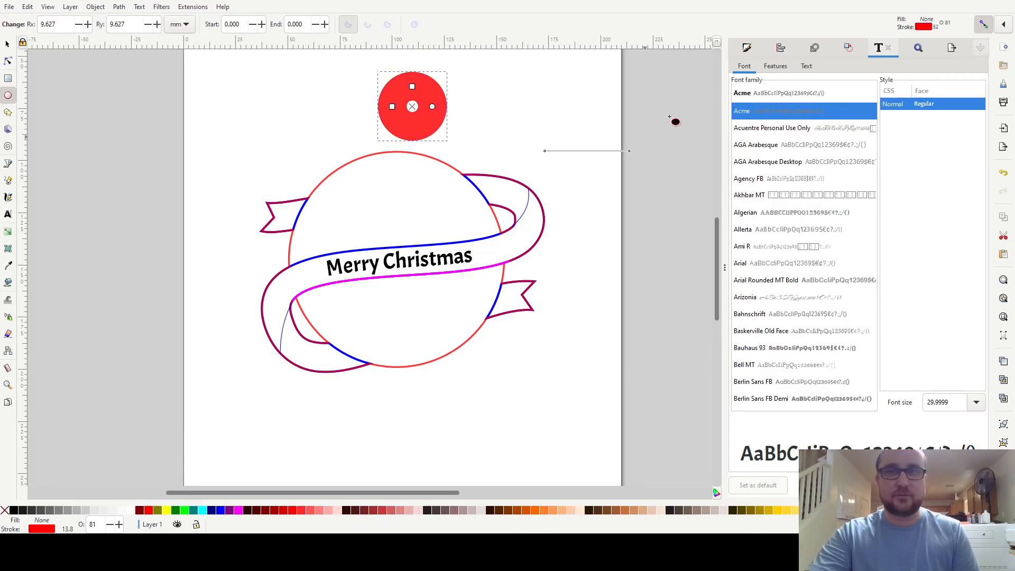
Set the small circle's stroke width to 0.5 mm.
click(746, 48)
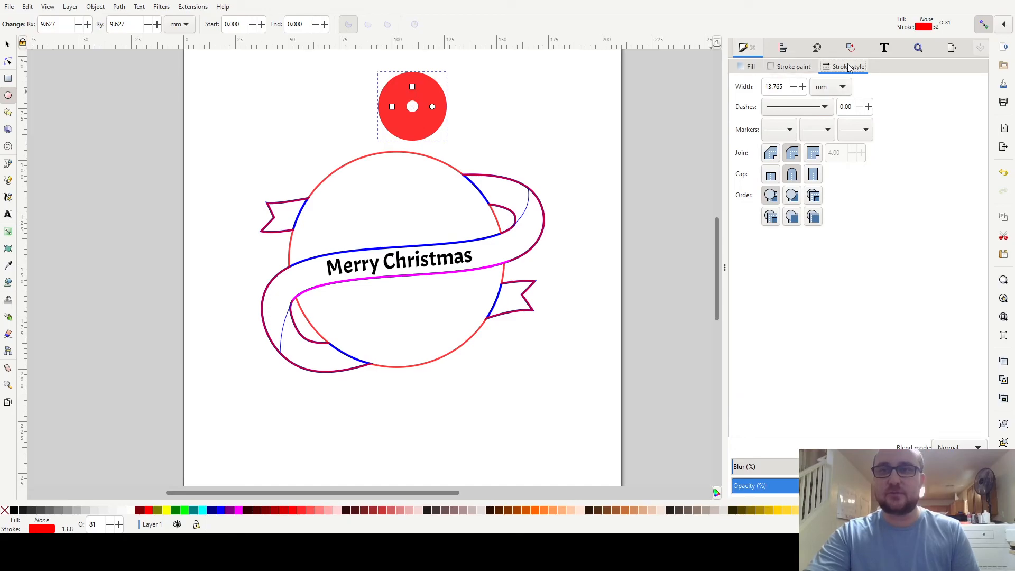
click(837, 93)
click(770, 91)
double_click(769, 91)
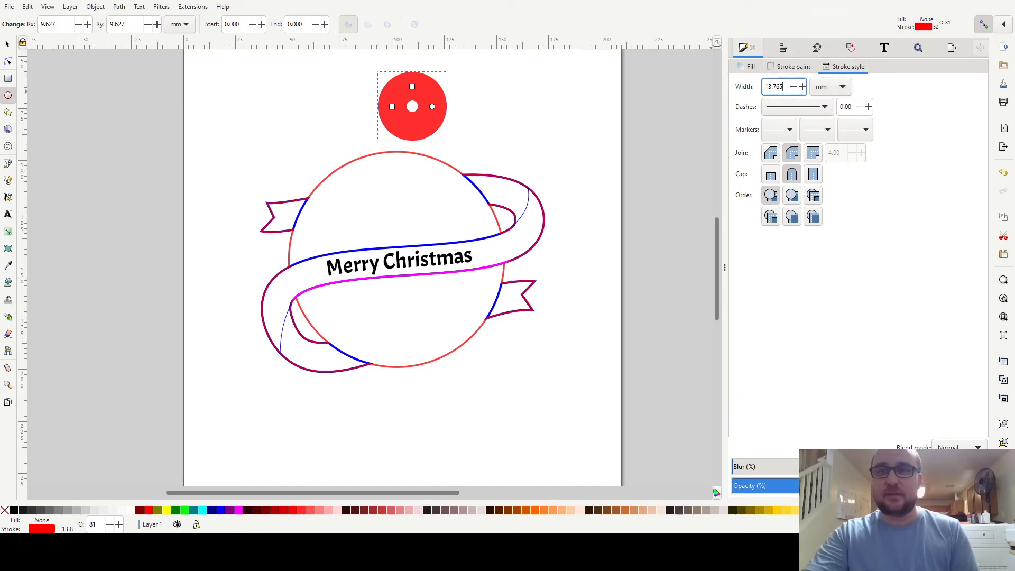
text(0.5)
key(Return)
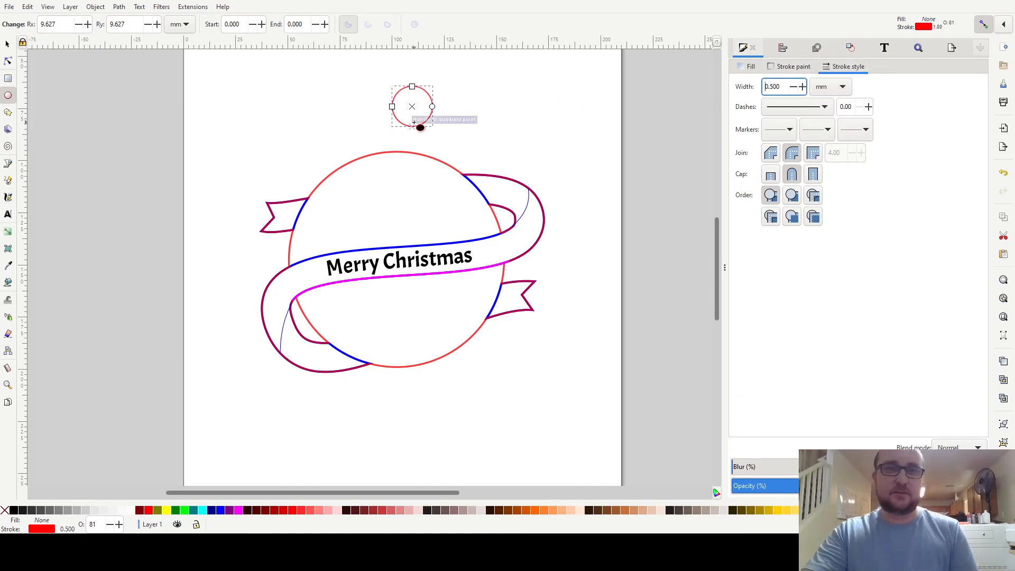
key(ctrl+z)
double_click(762, 89)
text(0.5)
key(Return)
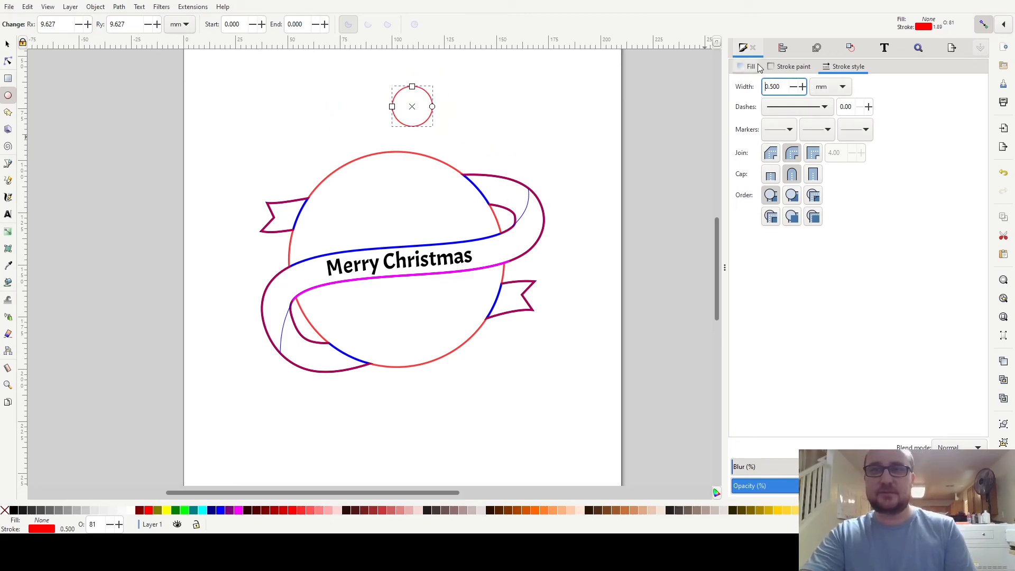
Move the small circle onto the top edge of the red outline and make a concentric duplicate scaled down to about 9.4 mm.
click(791, 66)
click(8, 44)
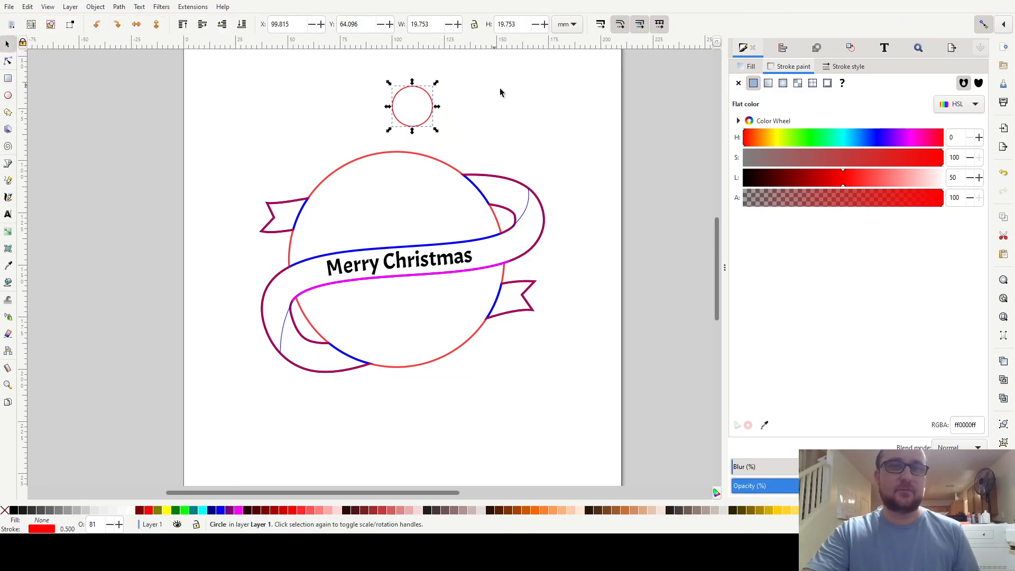
drag(426, 119, 427, 161)
scroll(428, 156, up, 3)
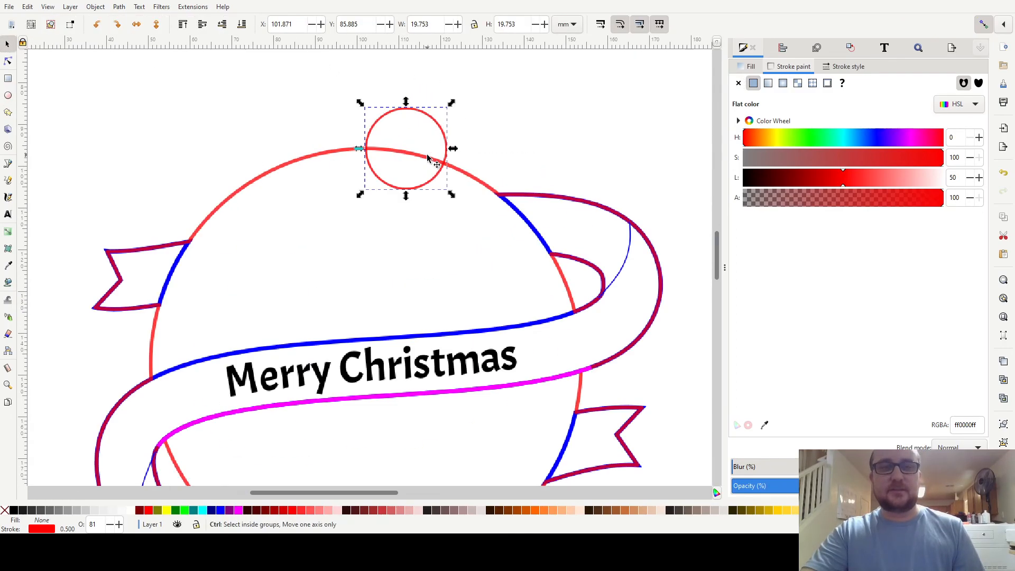
key(ctrl+d)
drag(458, 85, 437, 118)
Union the larger of the two small circles with the red outline path to form a hanging tab.
shift+click(454, 143)
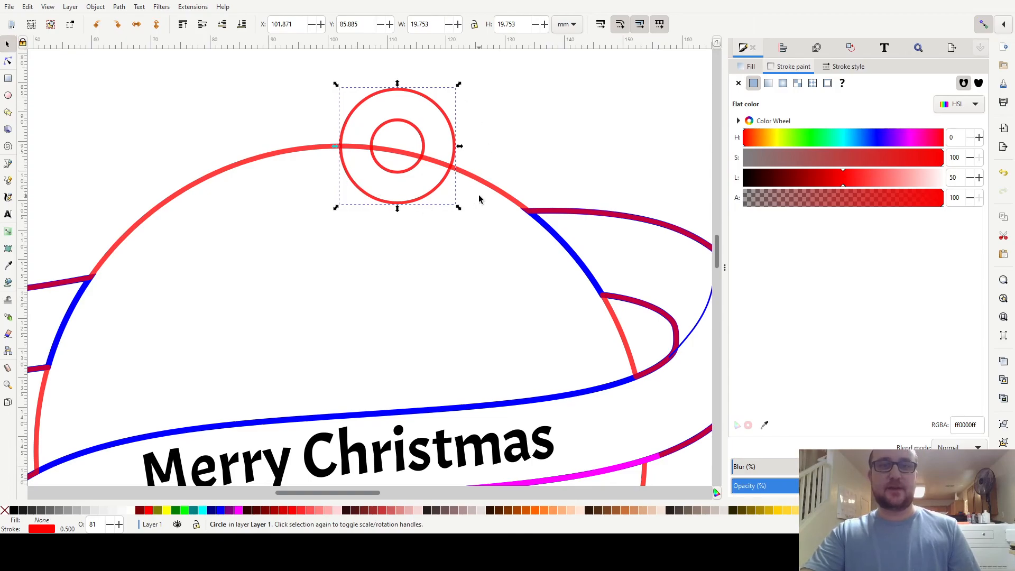
shift+click(483, 163)
key(ctrl+plus)
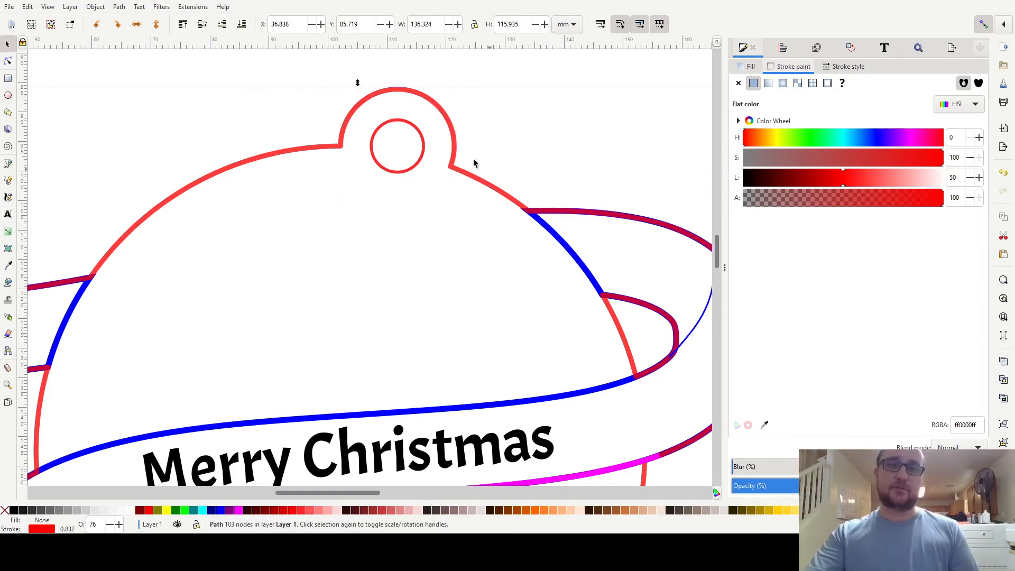
click(395, 121)
ctrl+scroll(439, 260, down, 3)
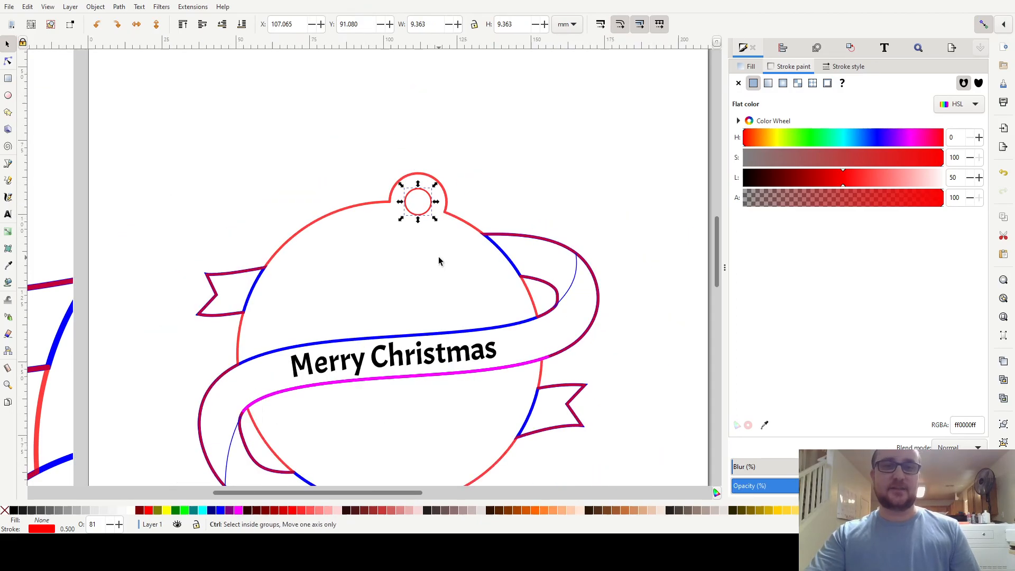
click(213, 161)
scroll(433, 332, down, 1)
scroll(592, 341, down, 1)
key(ctrl+a)
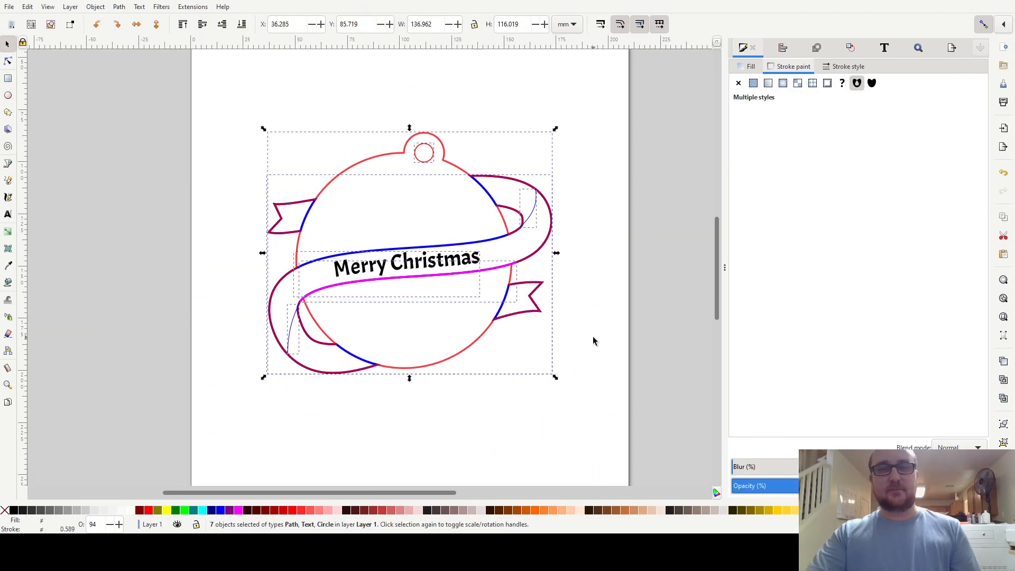
drag(598, 251, 575, 255)
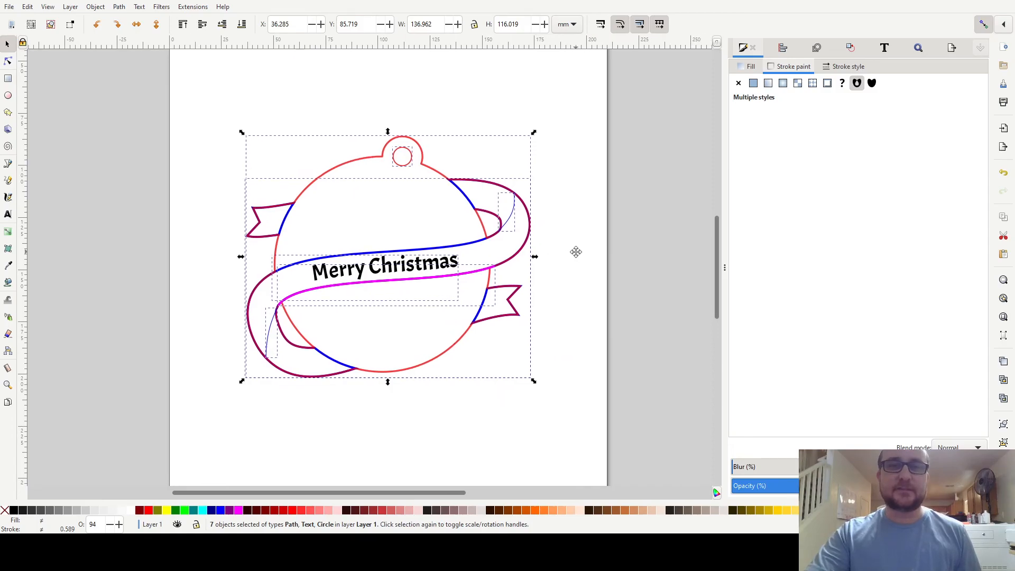
key(Escape)
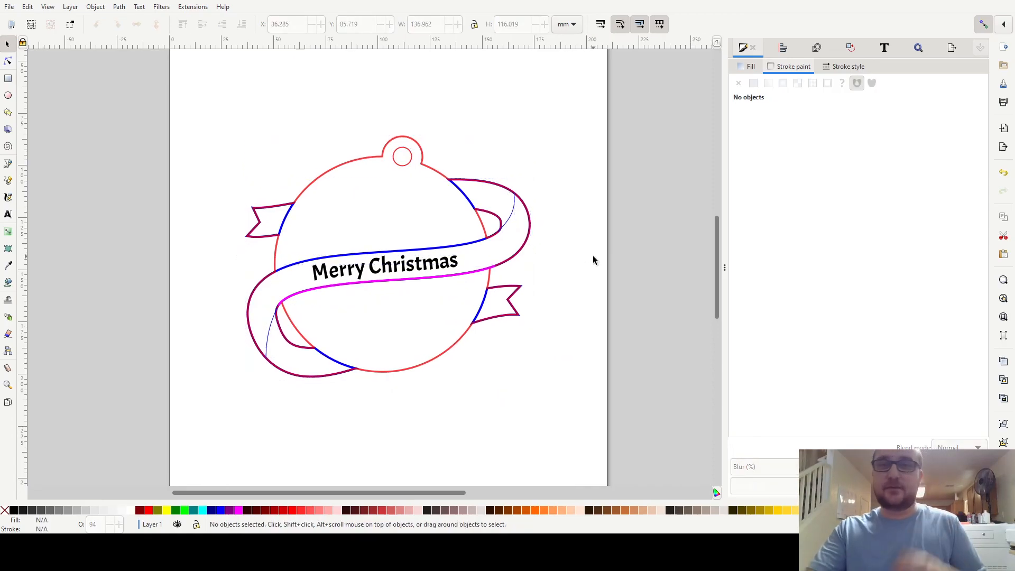